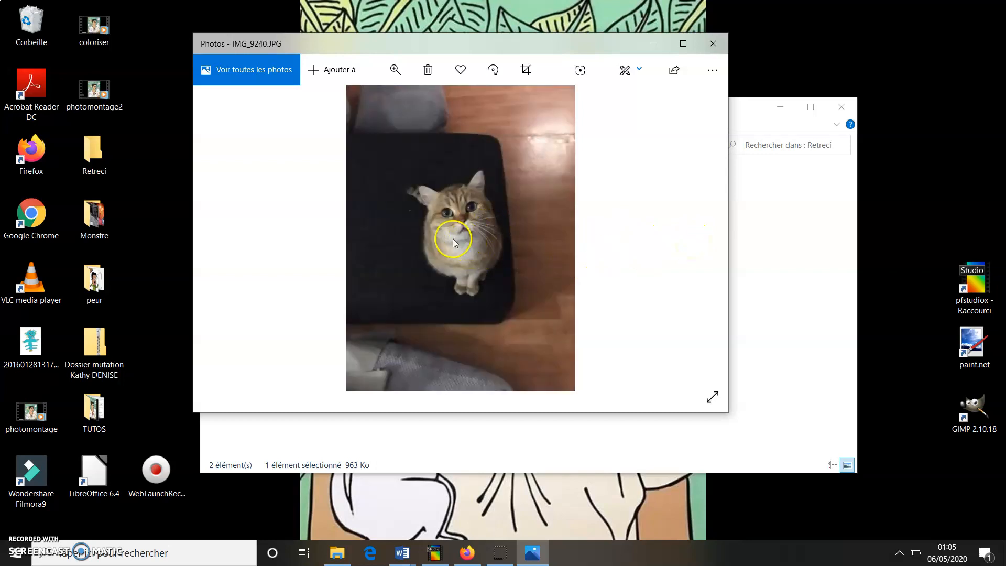
- Look through the brush photo IMG_9237 and the cat photo IMG_9240 in the photo viewer
left_click(227, 232)
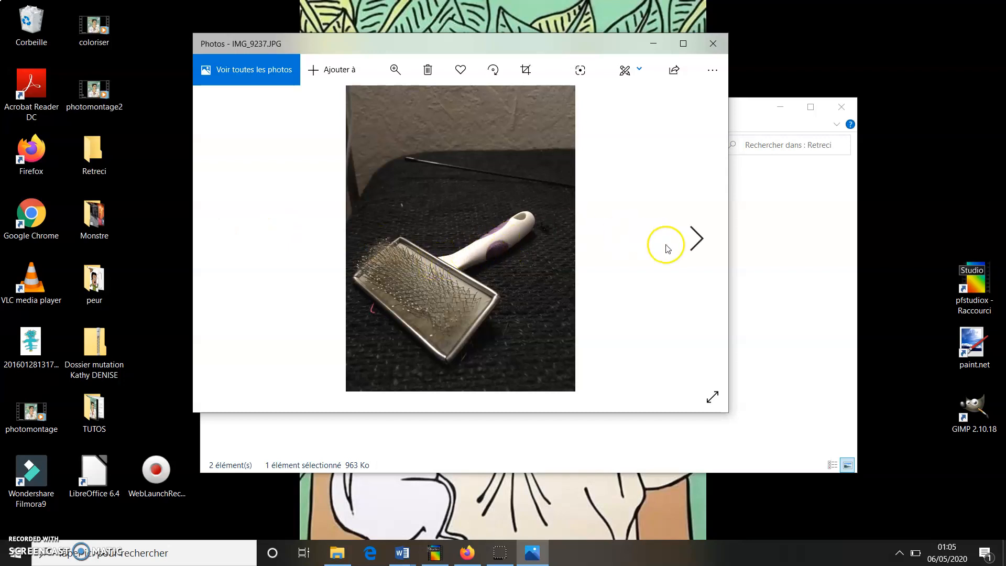
left_click(695, 239)
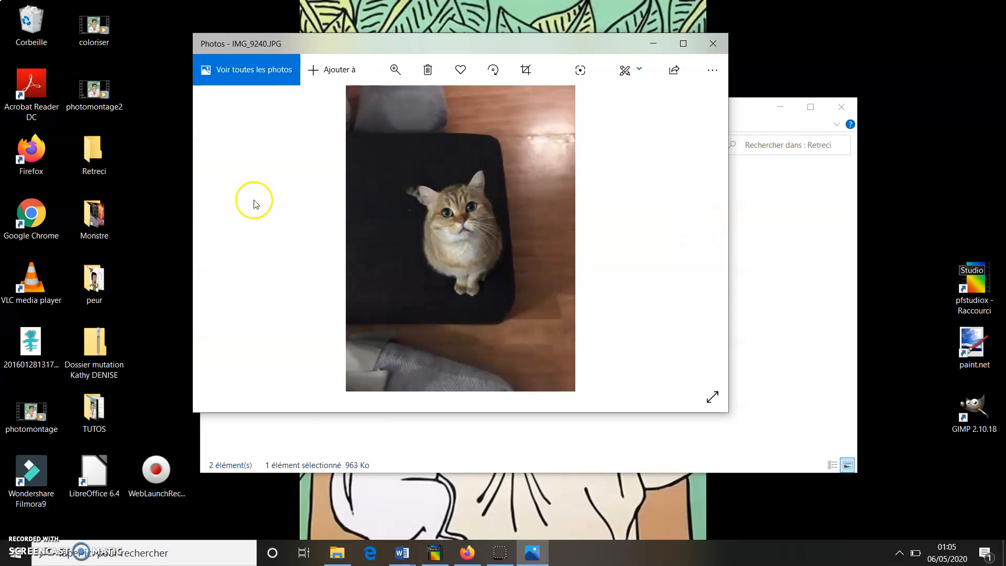
left_click(210, 235)
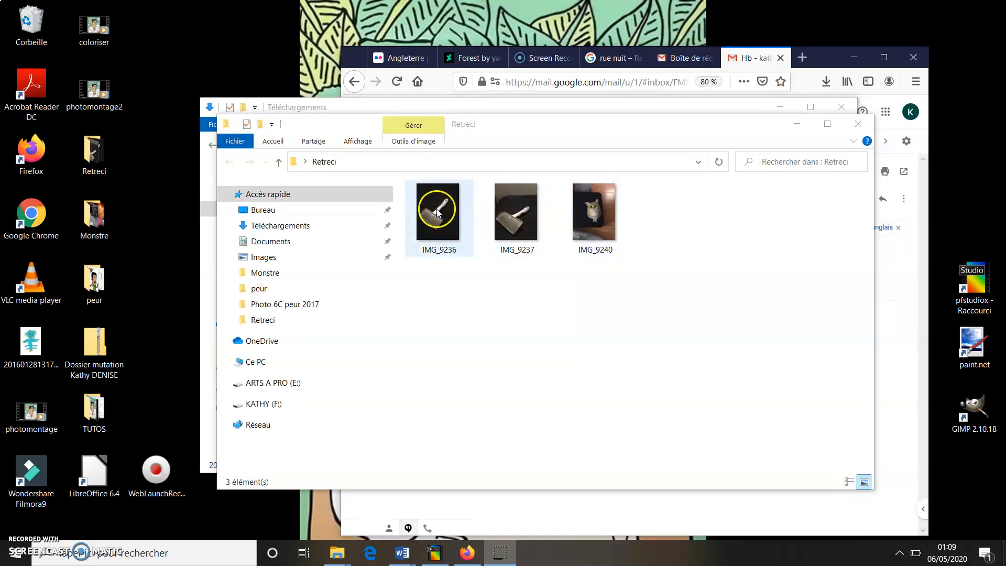
- Preview the brush photo IMG_9236 from the Retreci folder and close the preview
left_click(438, 212)
double_click(438, 211)
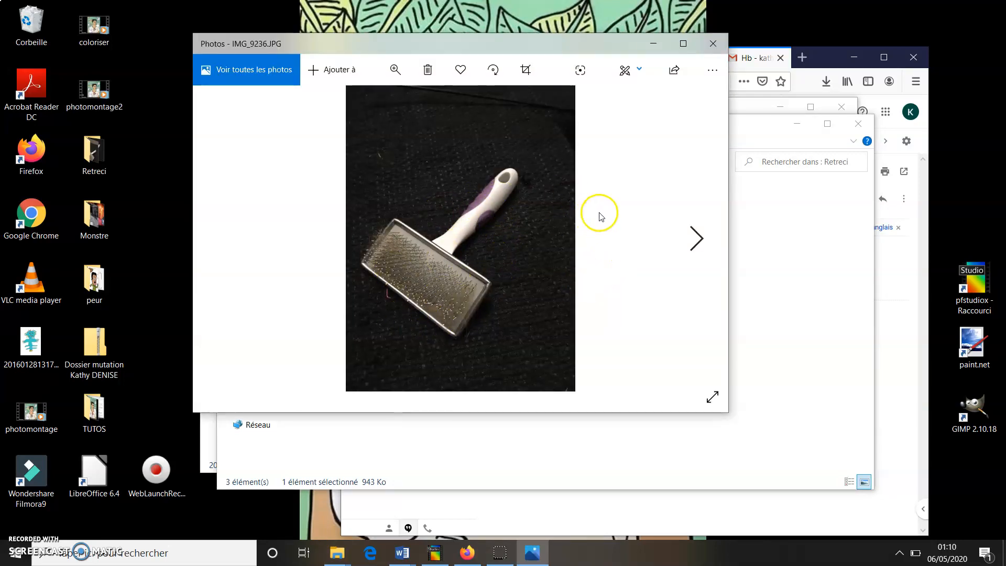
left_click(714, 43)
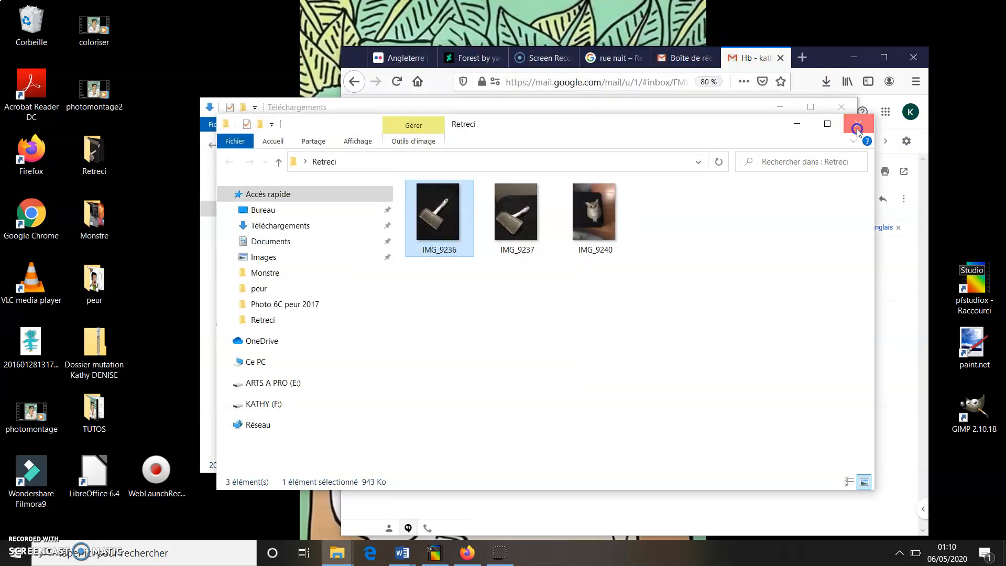
- Close the Retreci folder, the web browser and the Téléchargements folder windows
left_click(857, 126)
left_click(912, 59)
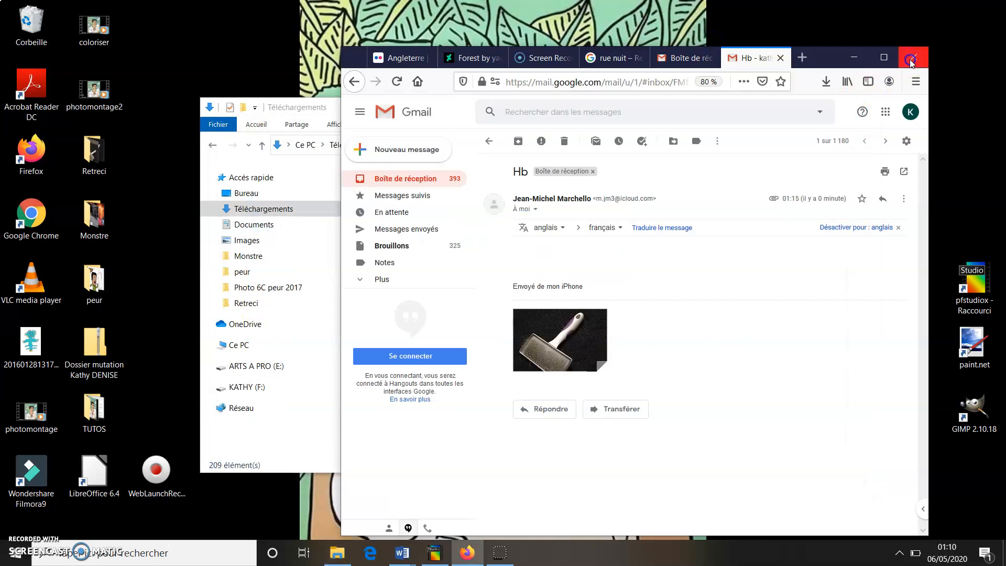
left_click(841, 109)
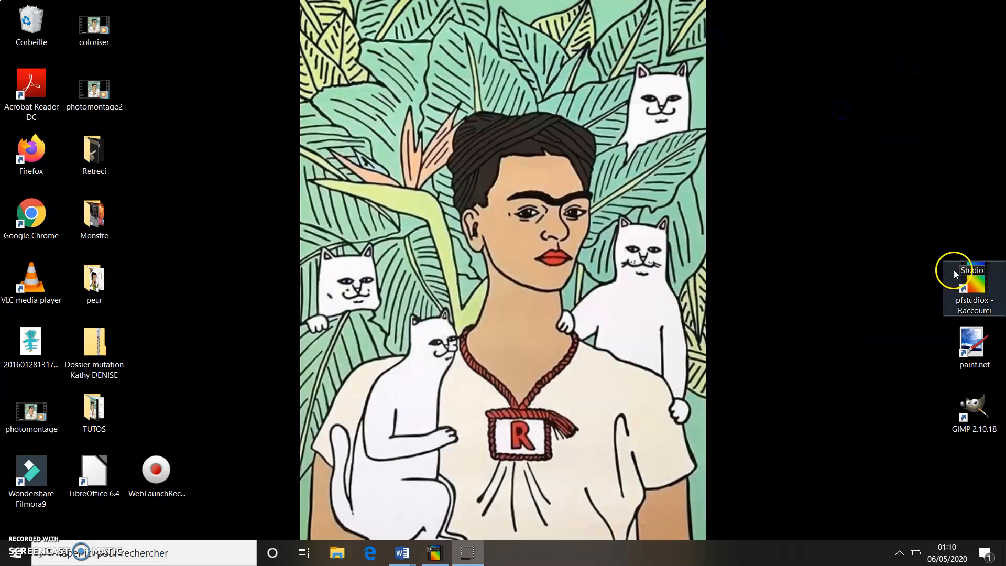
- Launch paint.net and open the brush photo IMG_9236 from the Retreci folder on the desktop
double_click(971, 337)
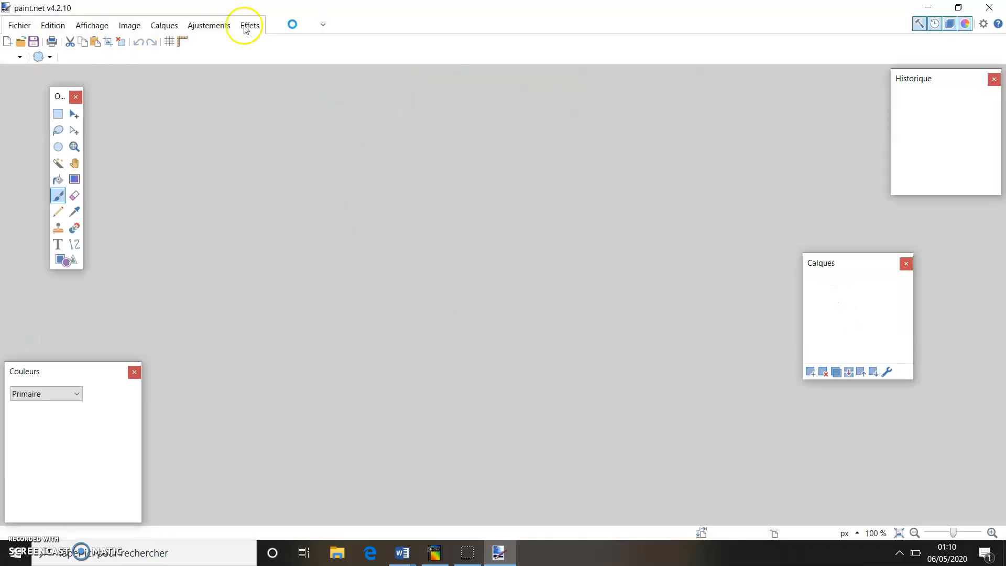
left_click(14, 27)
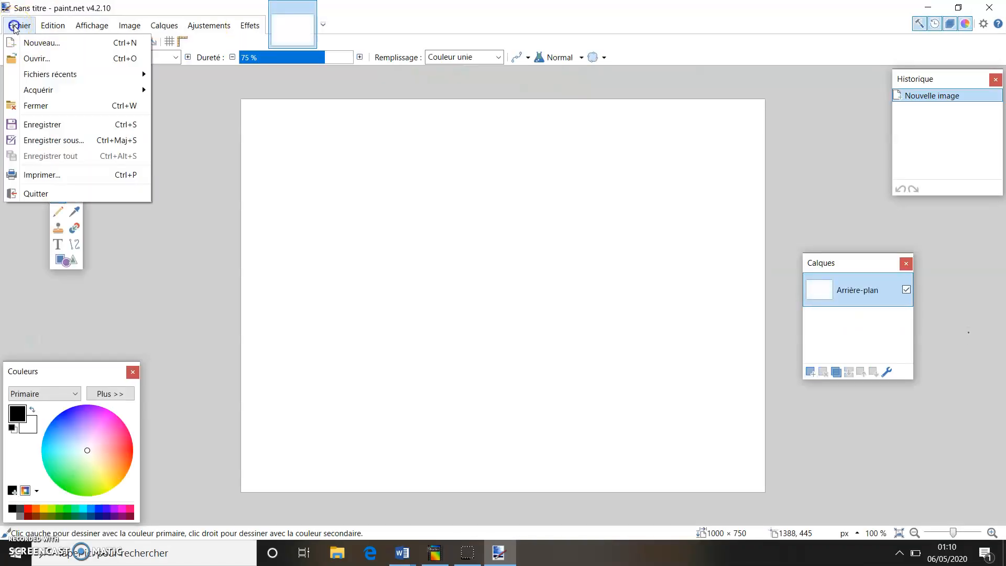
left_click(33, 58)
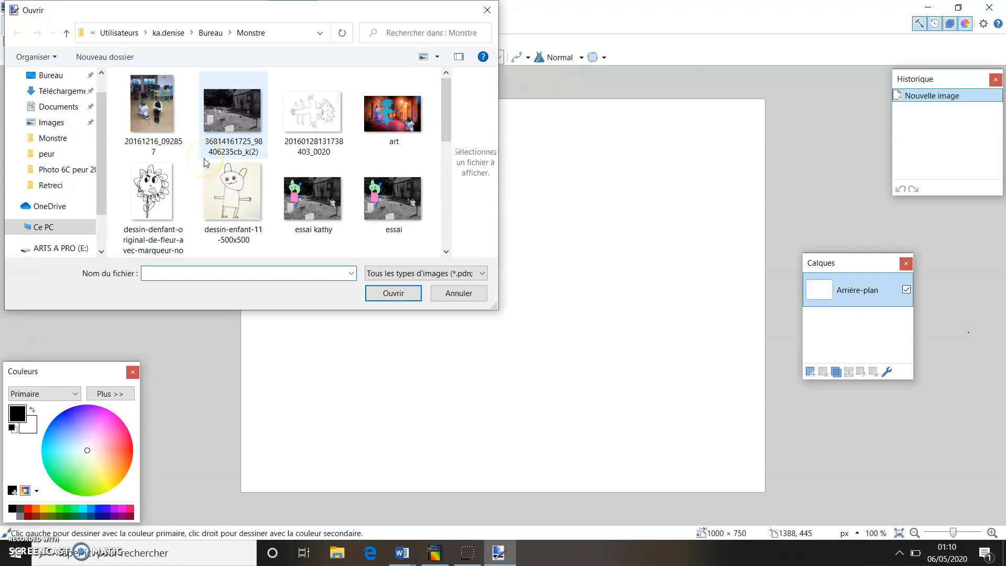
left_click(53, 141)
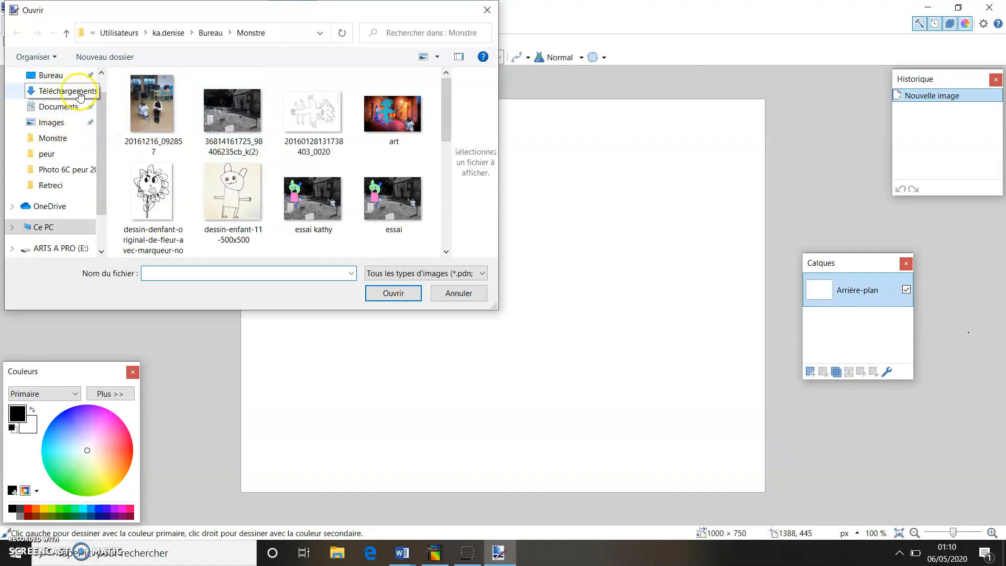
left_click(69, 76)
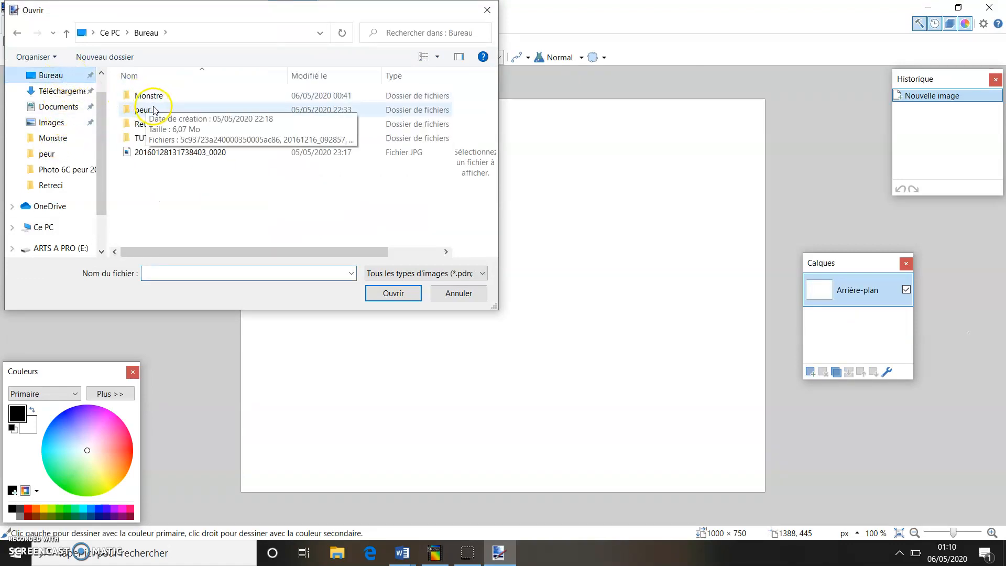
left_click(158, 125)
double_click(158, 126)
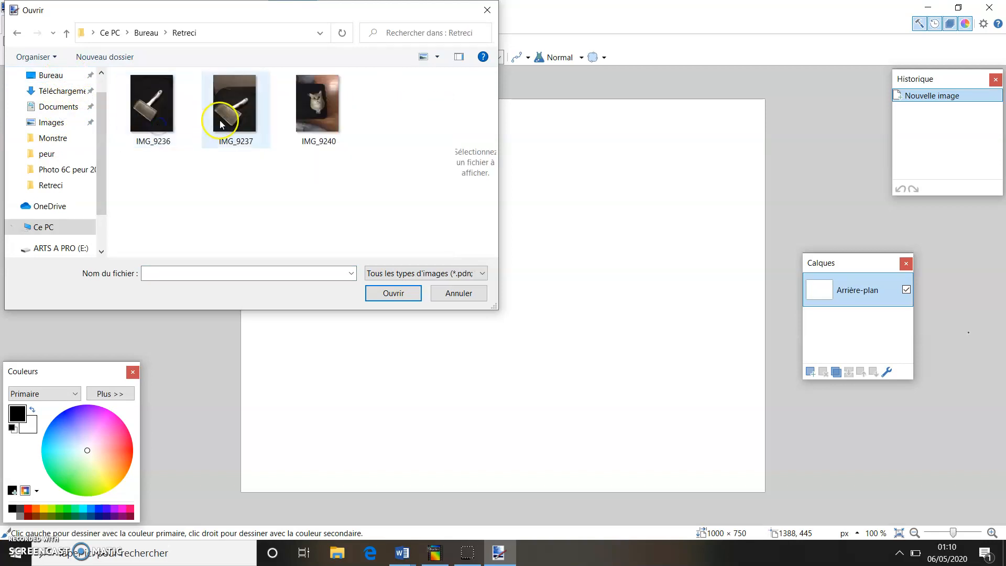
left_click(157, 116)
left_click(396, 292)
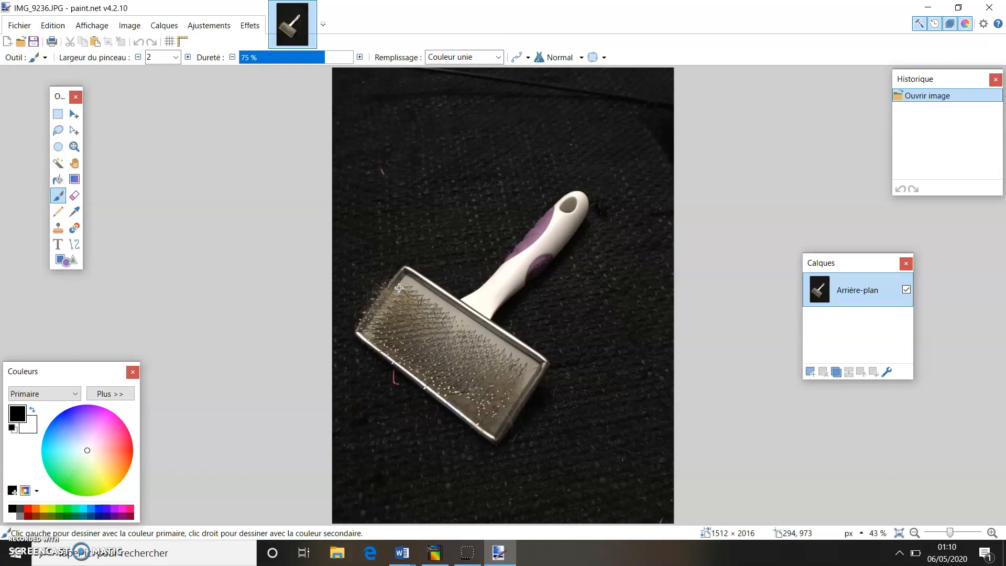
- Open the cat photo IMG_9240 from the Retreci folder as a second image
left_click(12, 27)
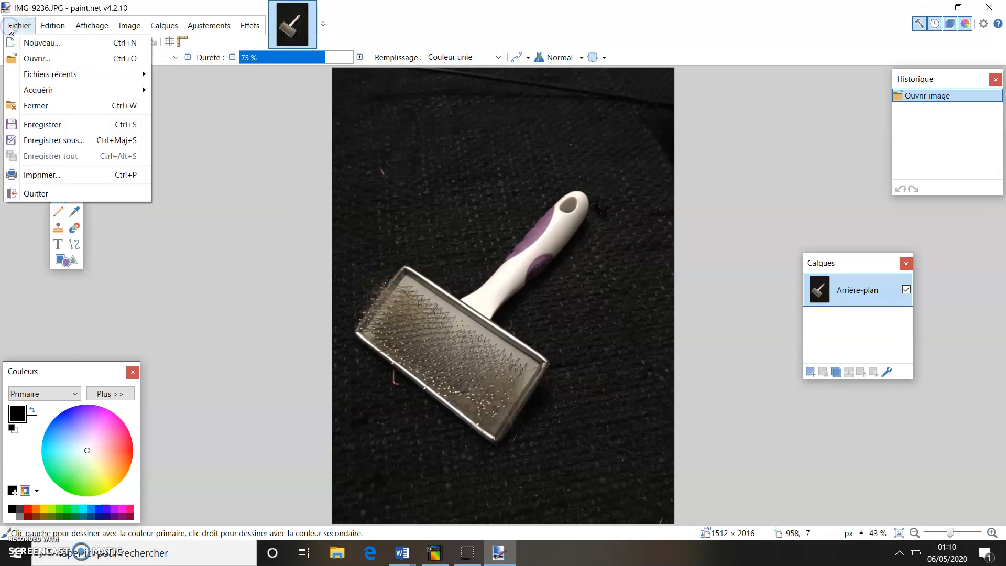
left_click(33, 61)
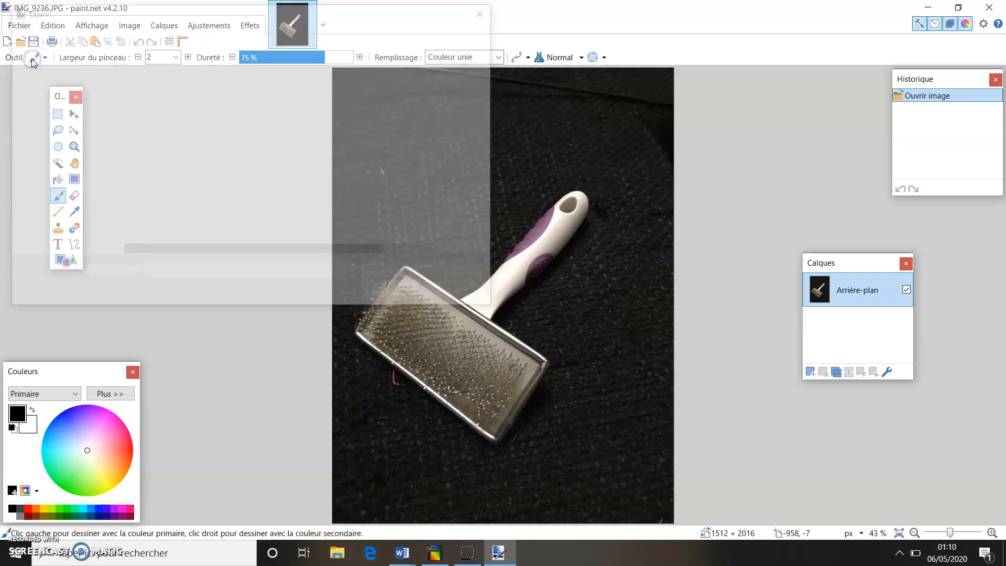
left_click(318, 101)
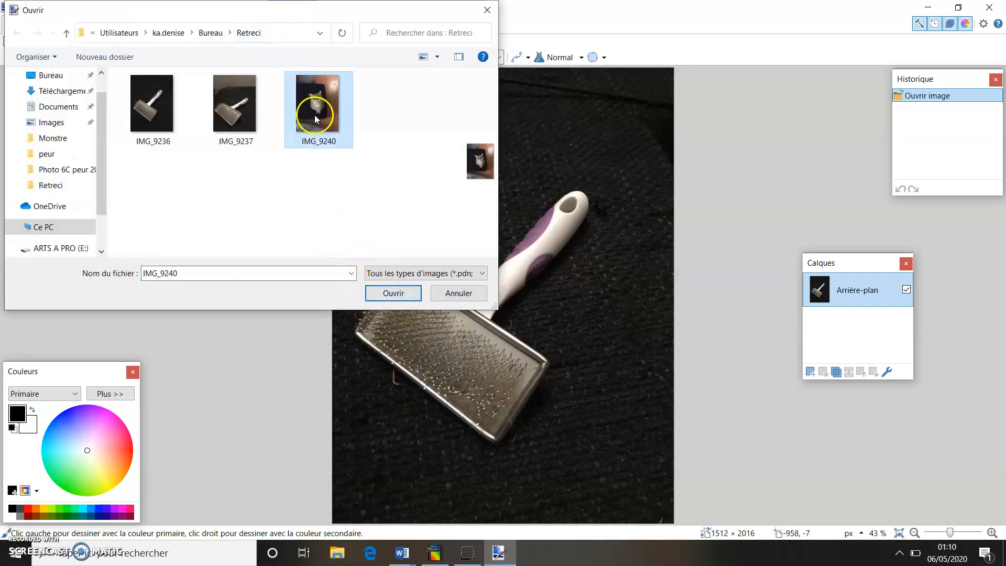
left_click(394, 293)
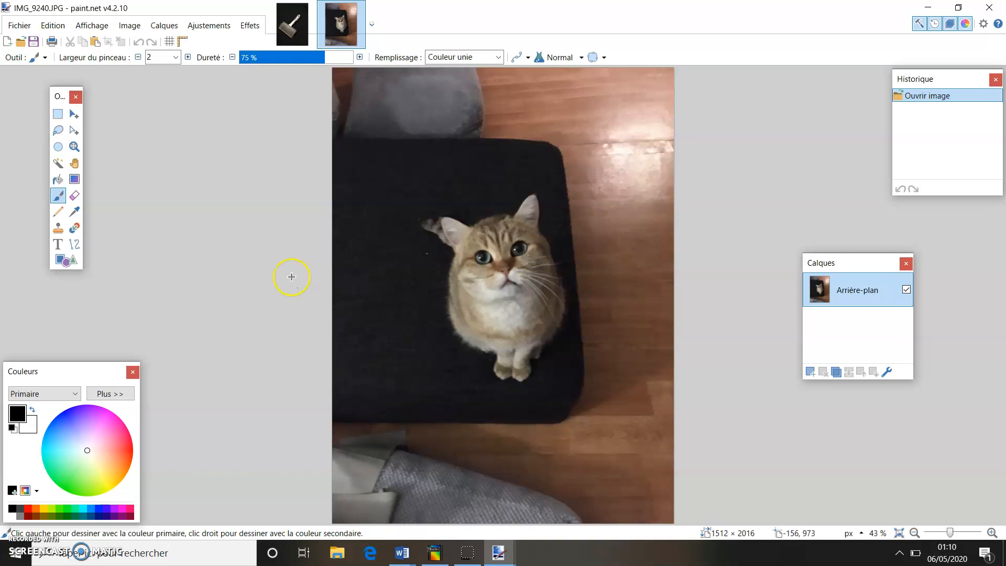
- Trace a lasso selection around the whole cat, including its ears, tail tip and paws
left_click(58, 130)
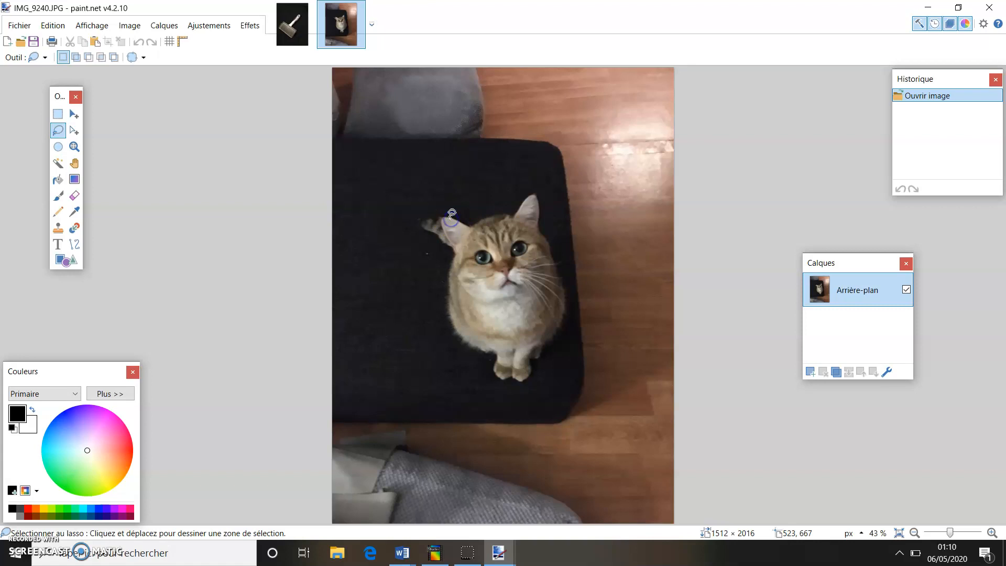
left_click_drag(452, 220, 458, 222)
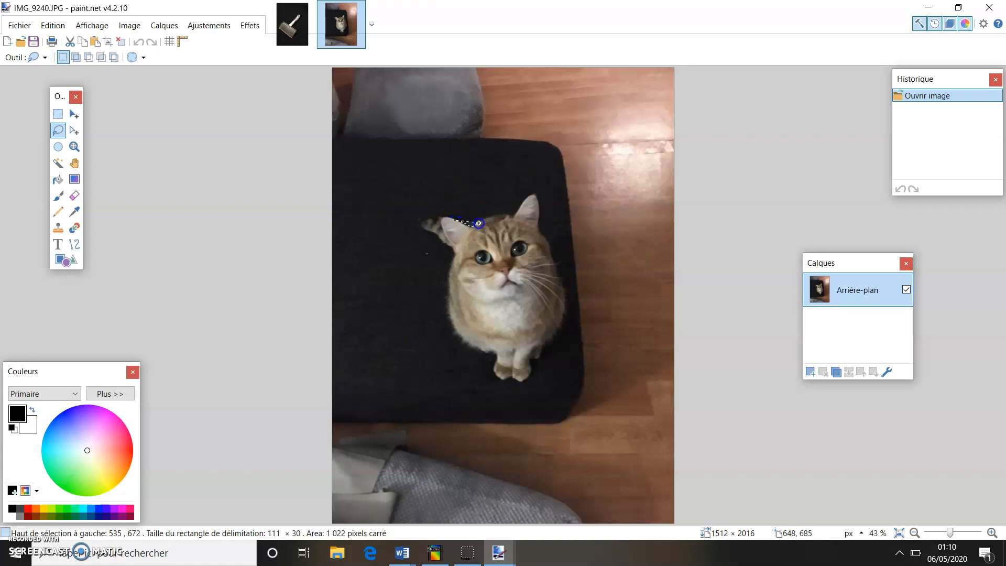
mouse_move(522, 209)
left_mouse_down()
mouse_move(529, 198)
mouse_move(540, 207)
mouse_move(564, 298)
mouse_move(555, 338)
mouse_move(520, 382)
mouse_move(505, 378)
mouse_move(503, 349)
mouse_move(482, 354)
mouse_move(460, 336)
mouse_move(447, 285)
mouse_move(455, 248)
mouse_move(418, 219)
mouse_move(466, 224)
left_mouse_up()
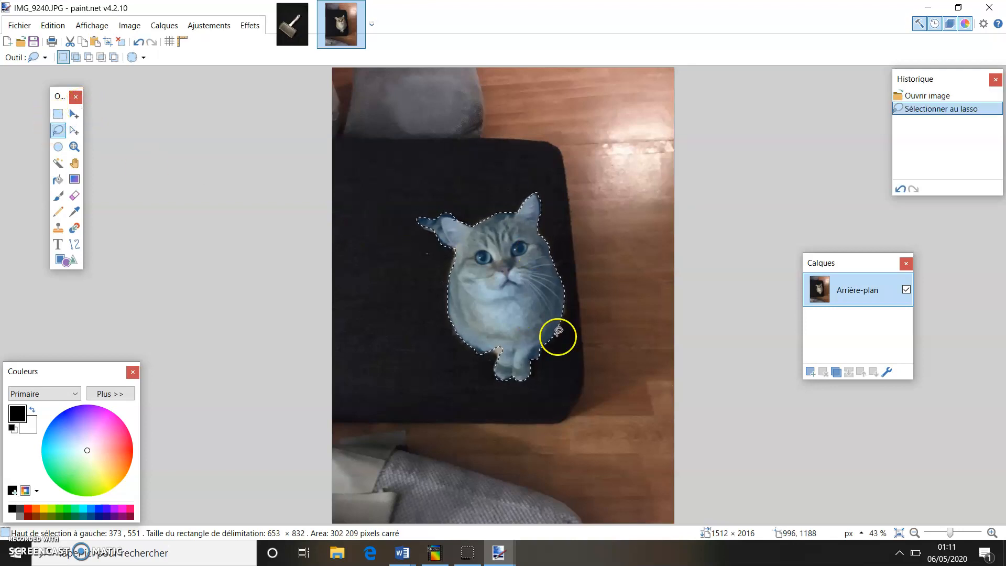
left_click(52, 127)
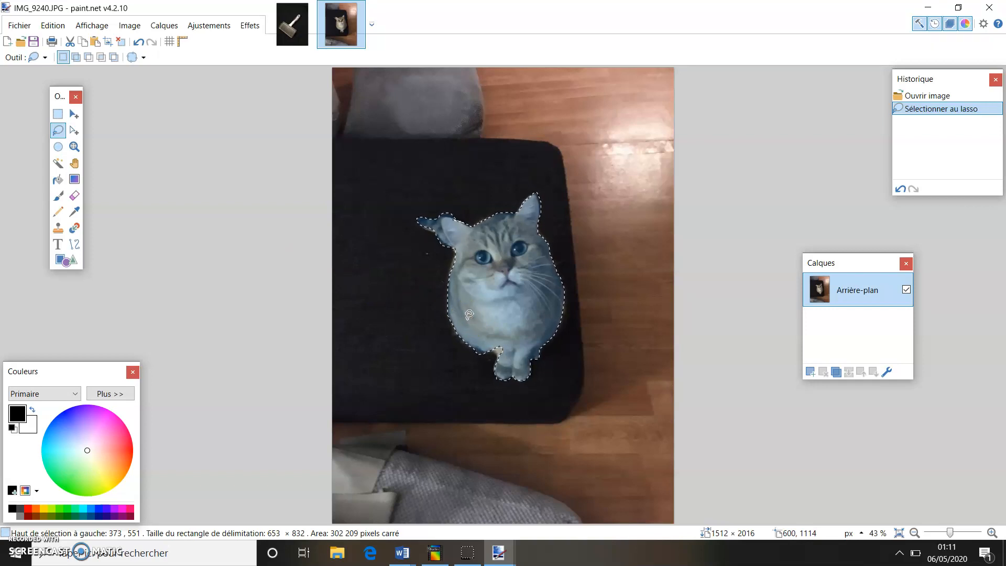
- Refine the cat's lasso selection along the edge beside its front paws and near its ear and tail tip
key("alt")
key("alt")
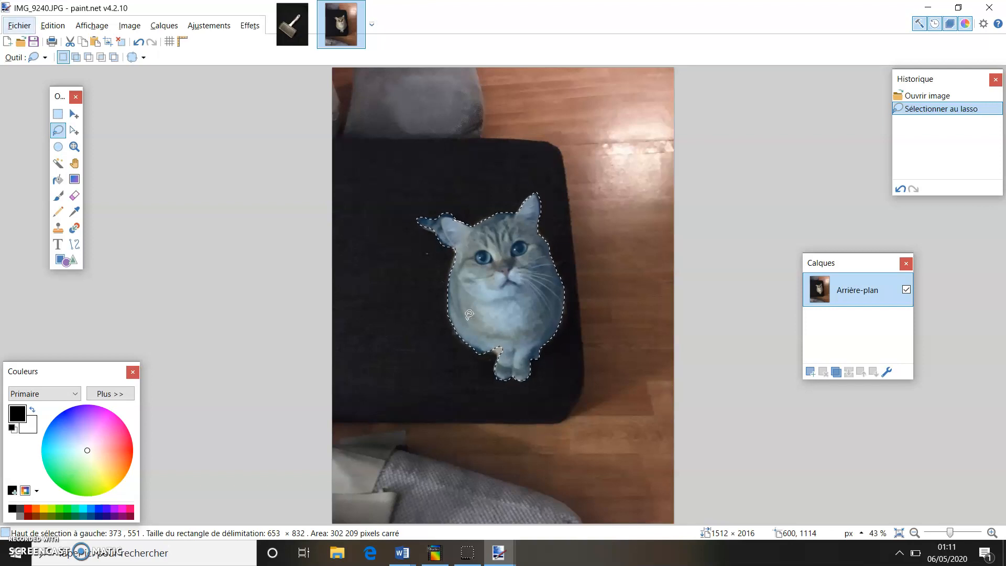
left_click(488, 351)
mouse_move(489, 350)
left_mouse_down()
mouse_move(501, 357)
mouse_move(497, 336)
mouse_move(469, 344)
mouse_move(481, 350)
mouse_move(472, 362)
left_mouse_up()
mouse_move(440, 218)
left_mouse_down()
mouse_move(422, 224)
mouse_move(461, 214)
mouse_move(426, 199)
left_mouse_up()
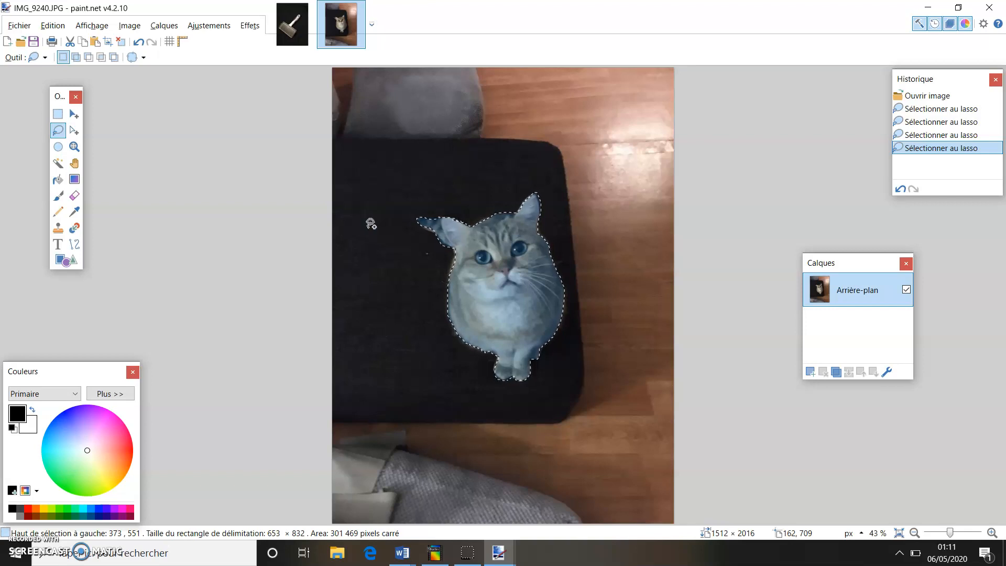
- Paste the copied cat onto a new layer above the background in the brush image IMG_9236
left_click(301, 38)
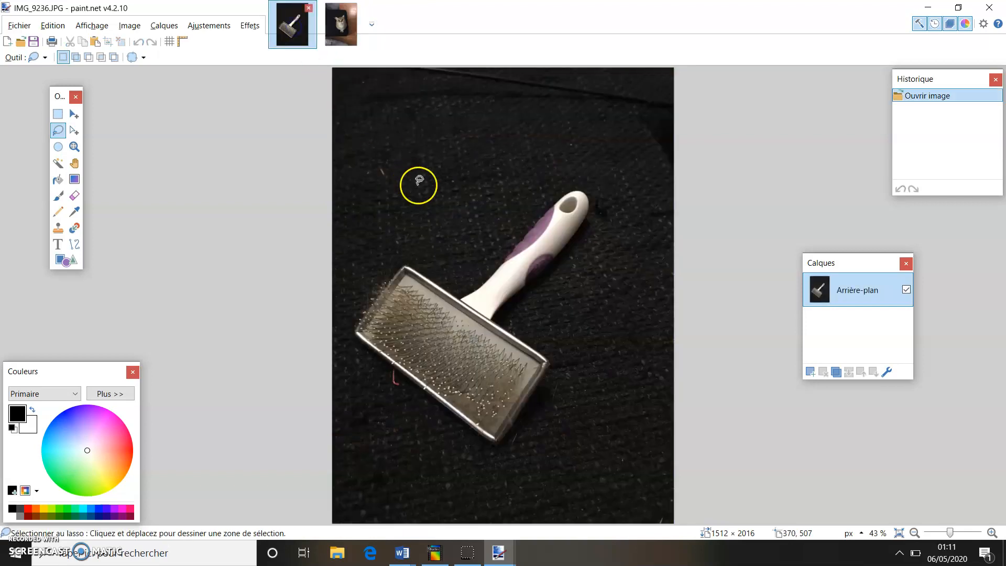
key("ctrl+v")
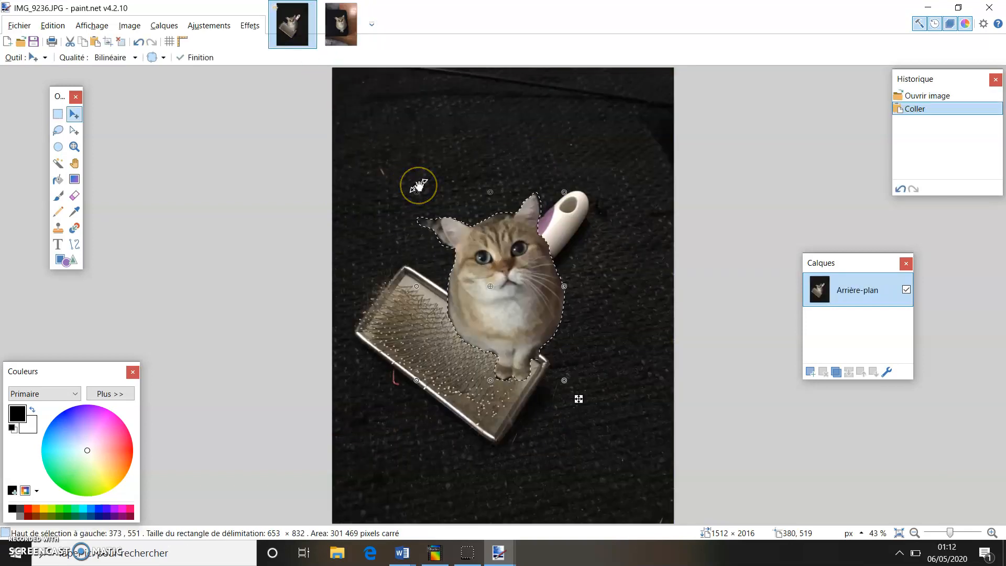
key("ctrl+z")
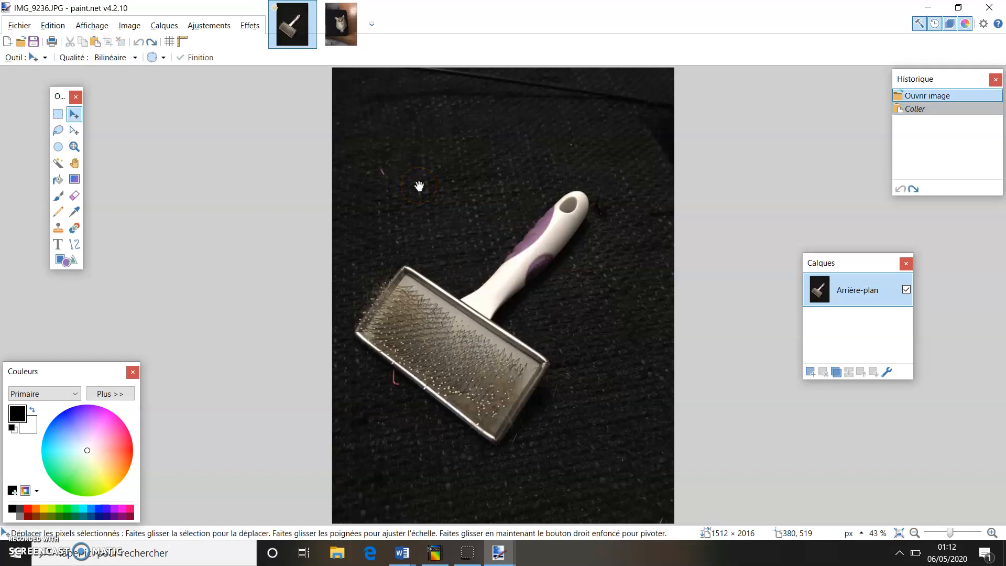
left_click(809, 372)
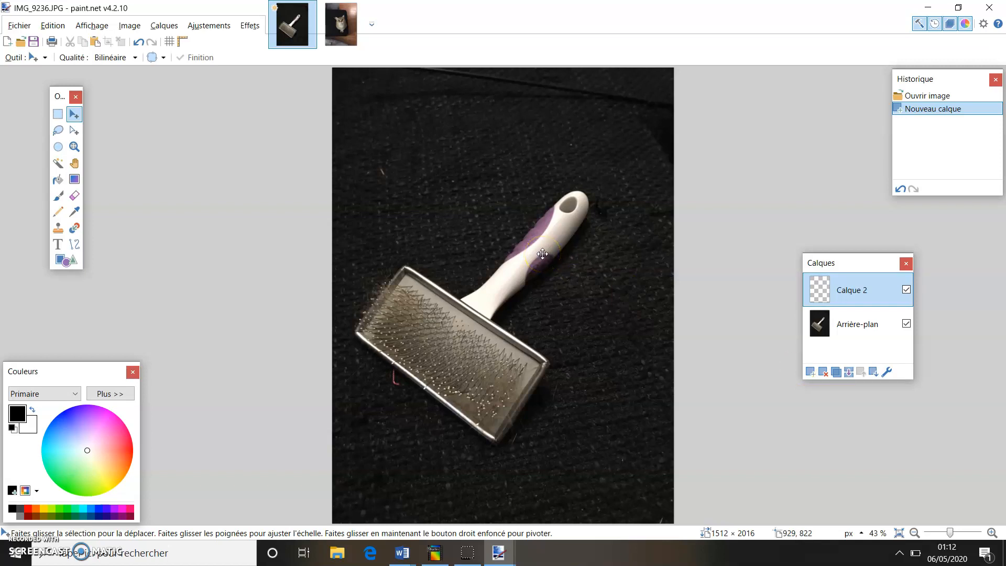
key("ctrl+v")
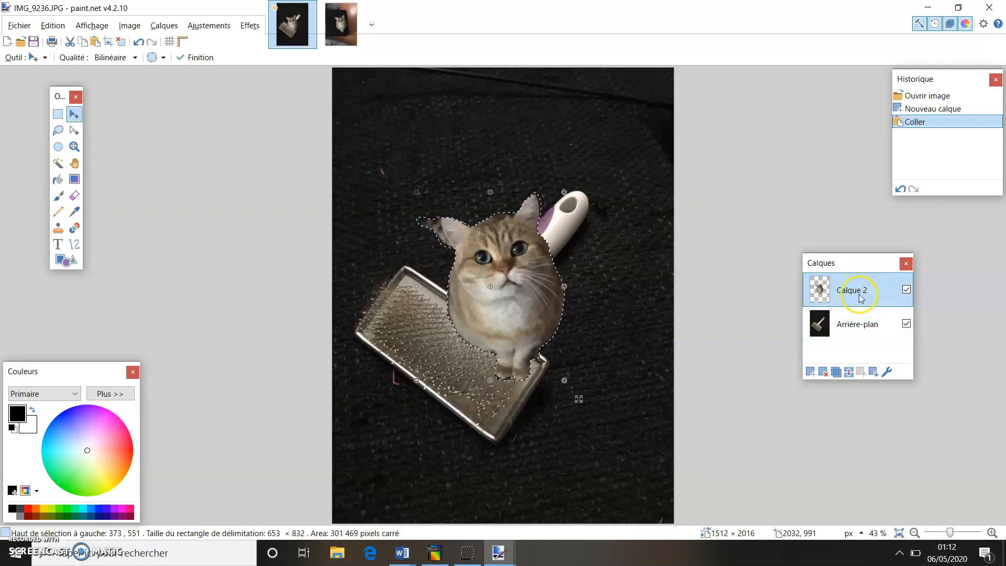
- Shrink the pasted cat to about 228 × 305 px and place it beside the base of the brush handle
left_click_drag(510, 284, 496, 206)
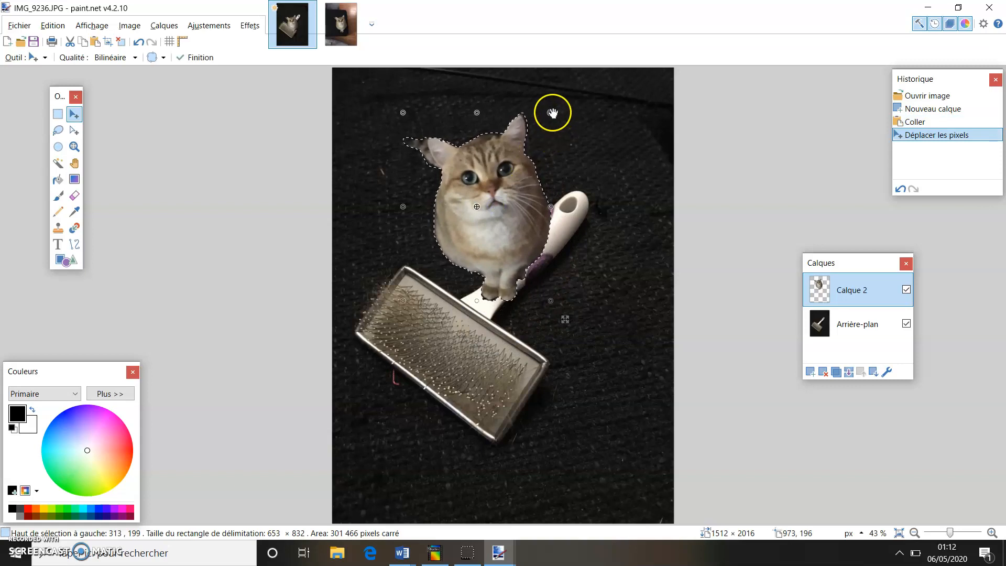
left_click_drag(402, 115, 499, 232)
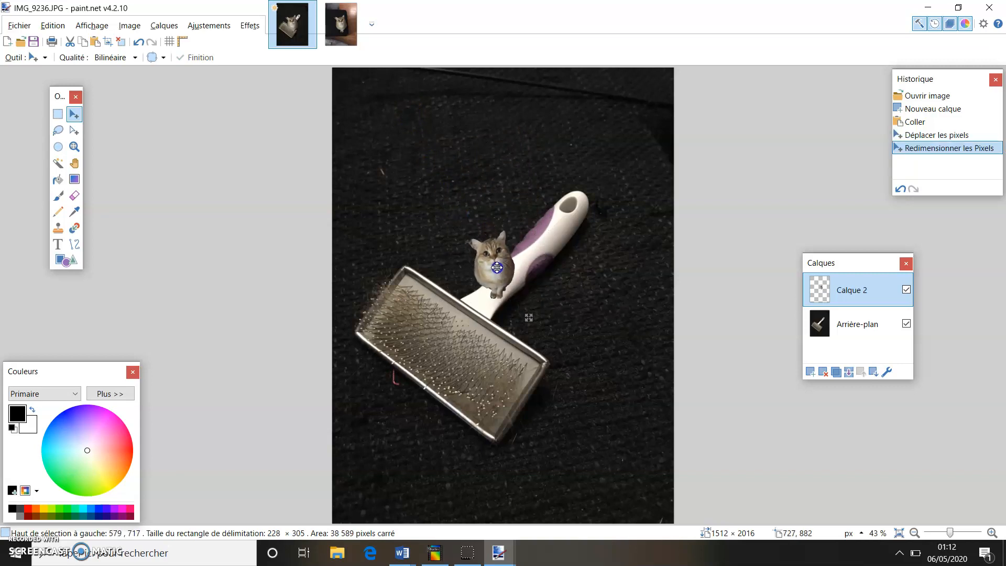
left_click_drag(497, 268, 496, 263)
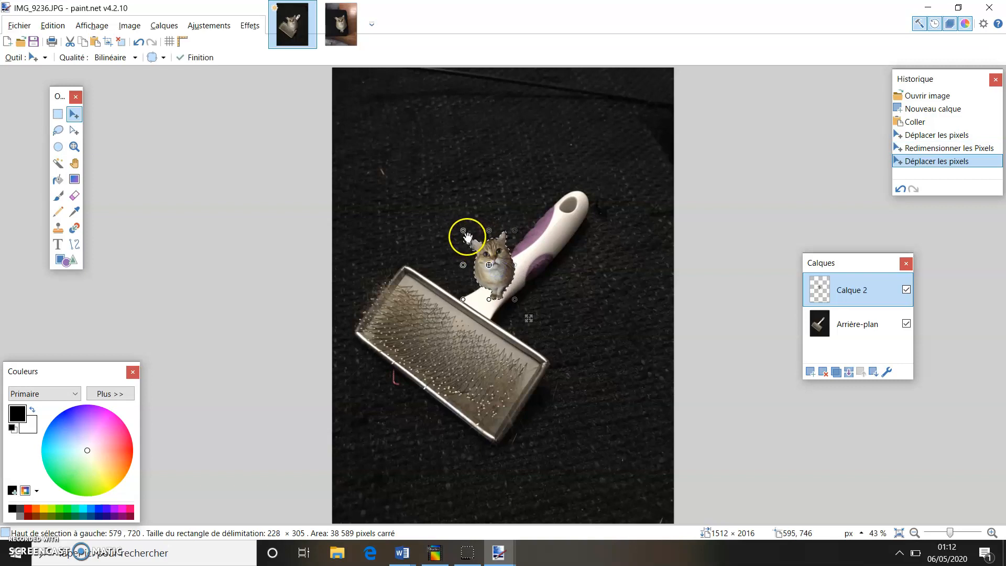
- Rotate the small cat to about -11.24° and shift it so its paws rest on the base of the brush handle
left_click_drag(496, 223, 506, 223)
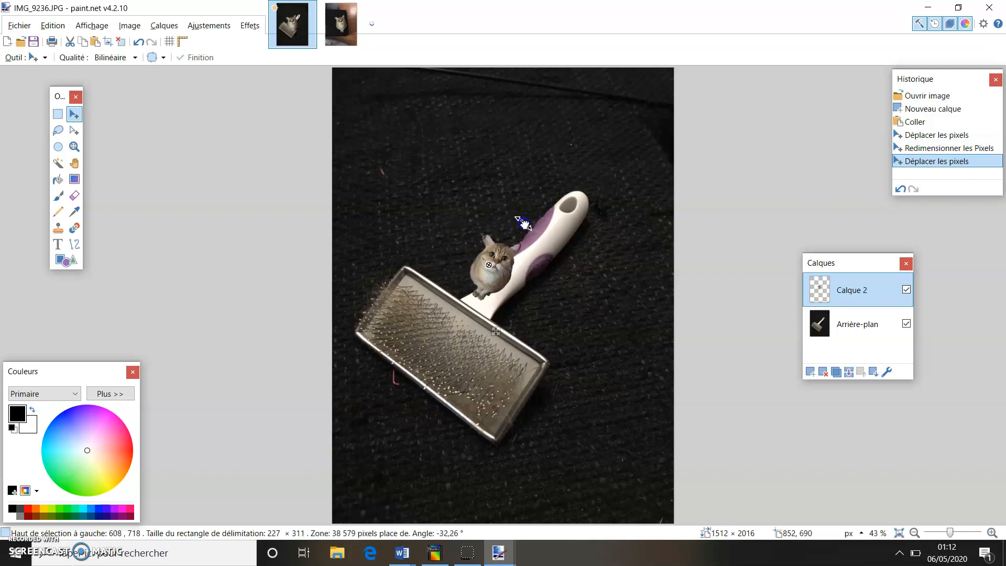
left_click_drag(507, 221, 505, 222)
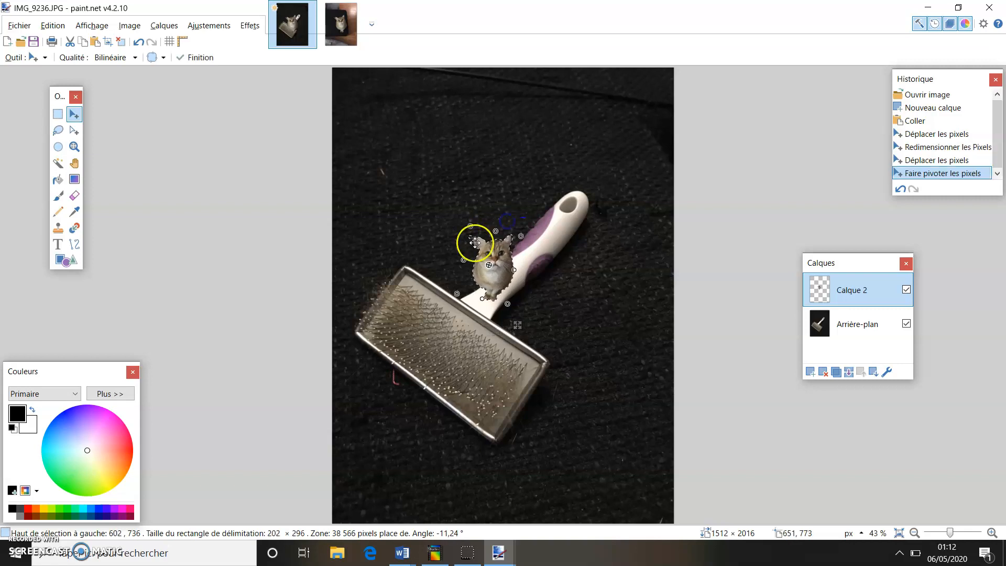
left_click(462, 236)
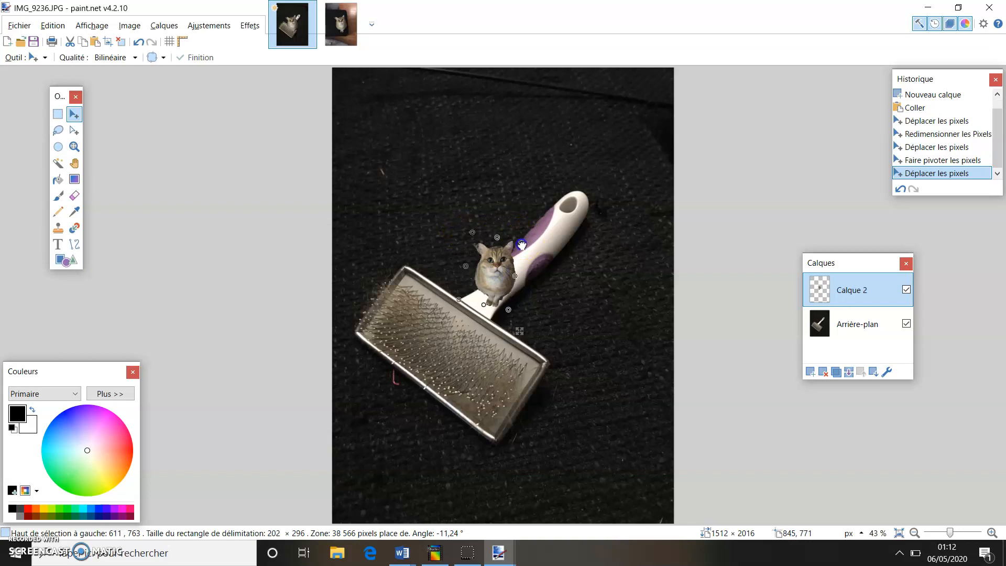
- Fine-tune the small cat's size to about 201 × 305 px and its position on the handle base, and deselect it
mouse_move(509, 254)
left_mouse_down()
mouse_move(502, 272)
mouse_move(518, 252)
left_mouse_up()
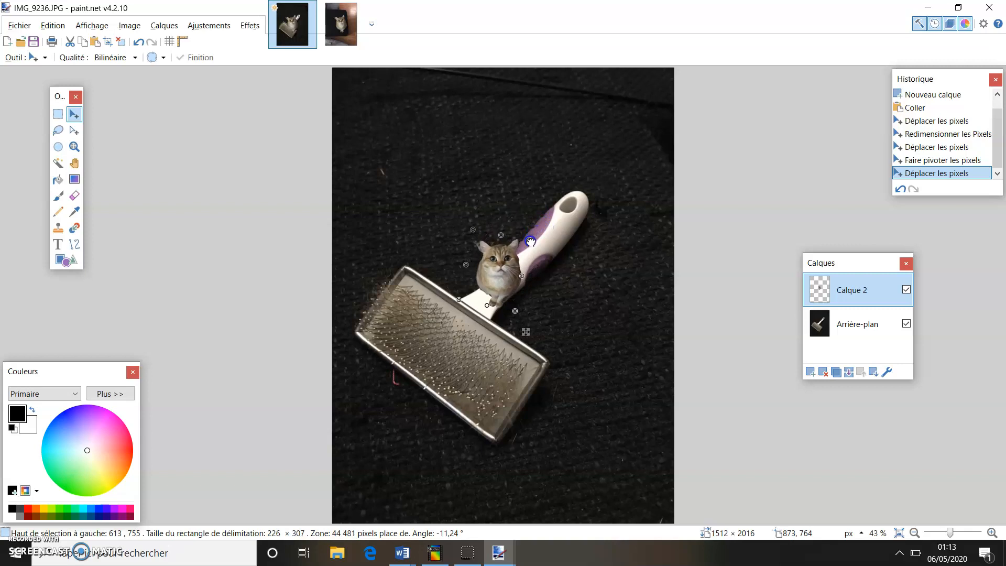
left_click_drag(529, 241, 503, 270)
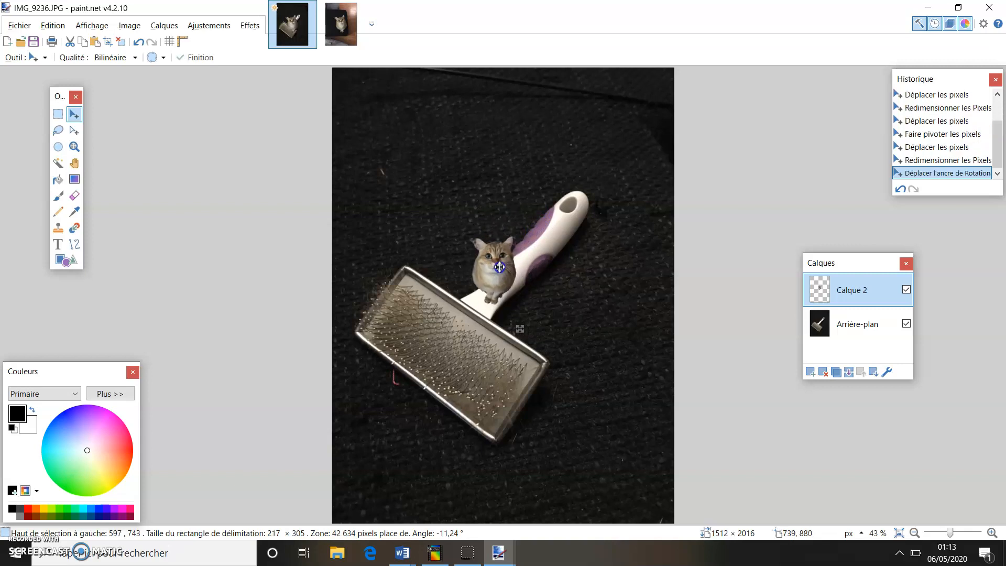
left_click_drag(500, 269, 512, 274)
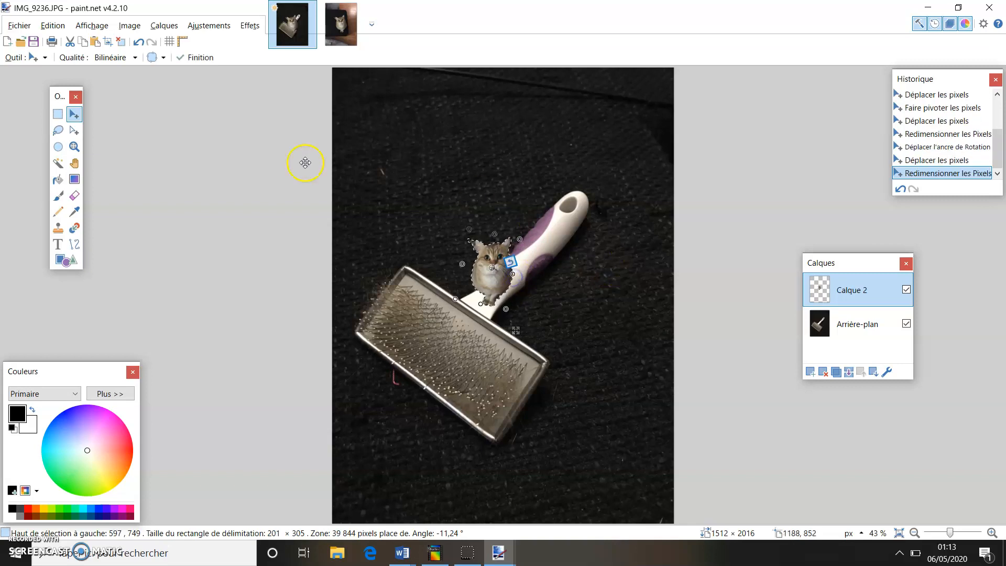
left_click(364, 138)
left_click(584, 248)
left_click(68, 114)
left_click(351, 135)
key("ctrl+d")
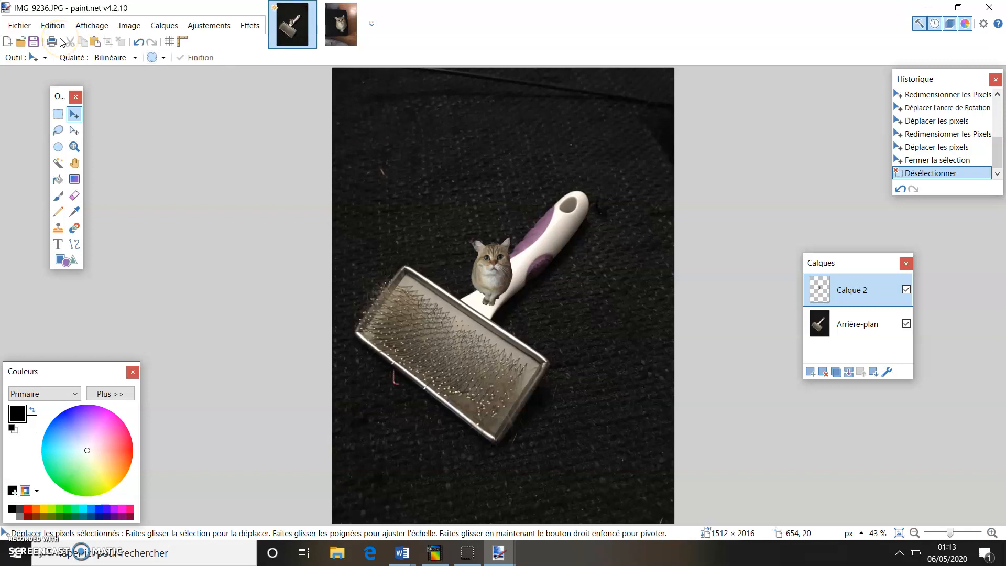
- Save the layered montage in the Retreci folder as art1 in the paint.net (*.pdn) format
left_click(27, 26)
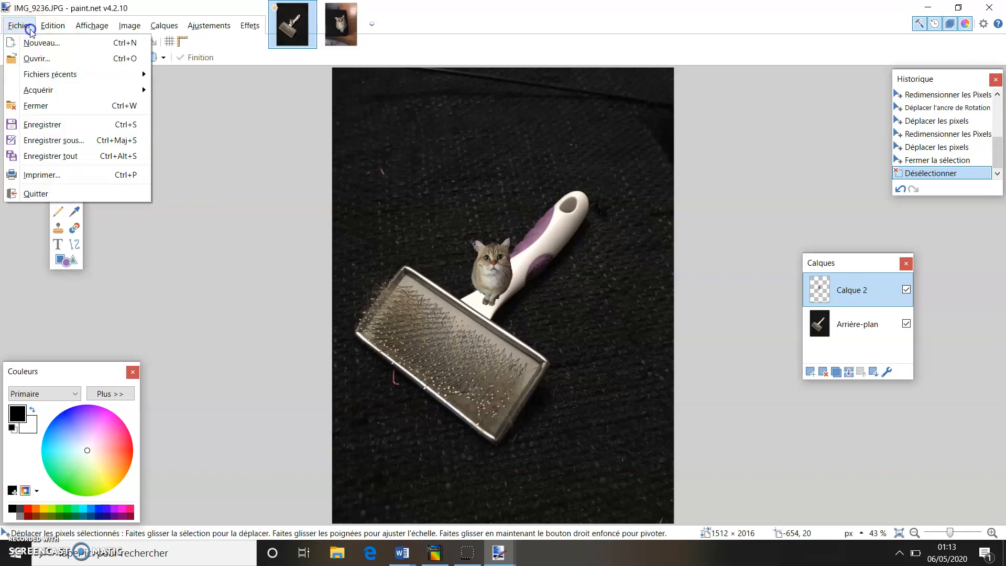
left_click(57, 139)
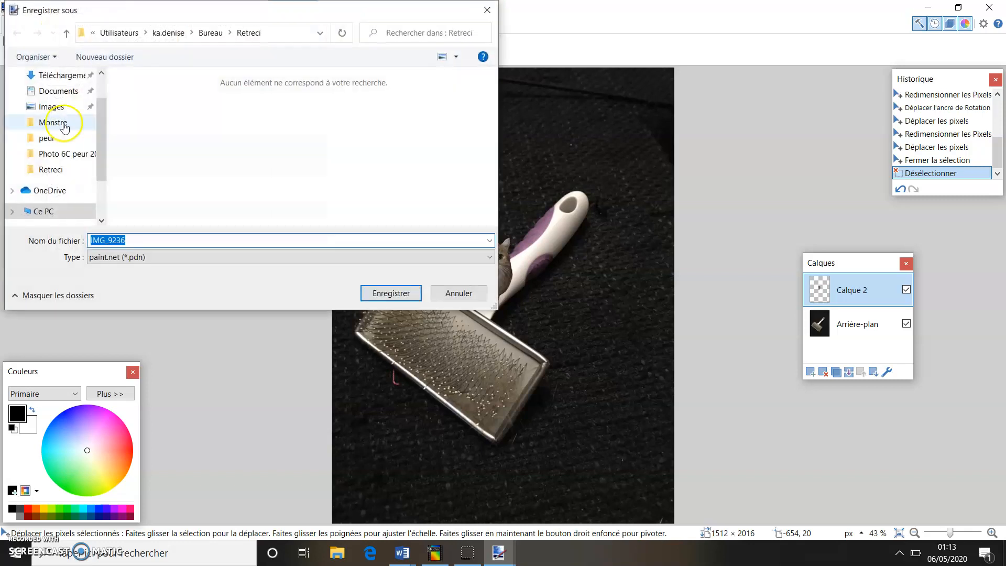
left_click(63, 170)
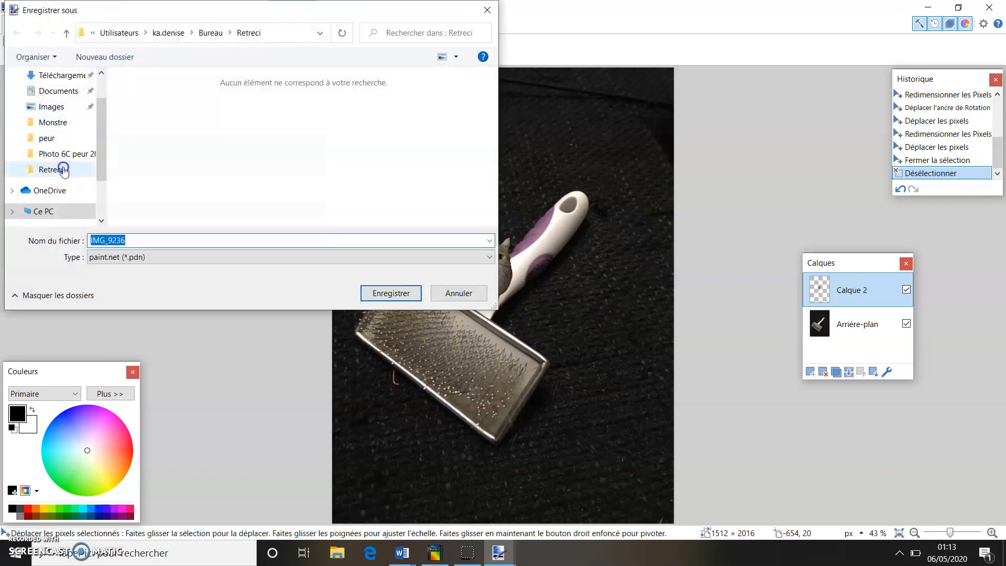
left_click(130, 241)
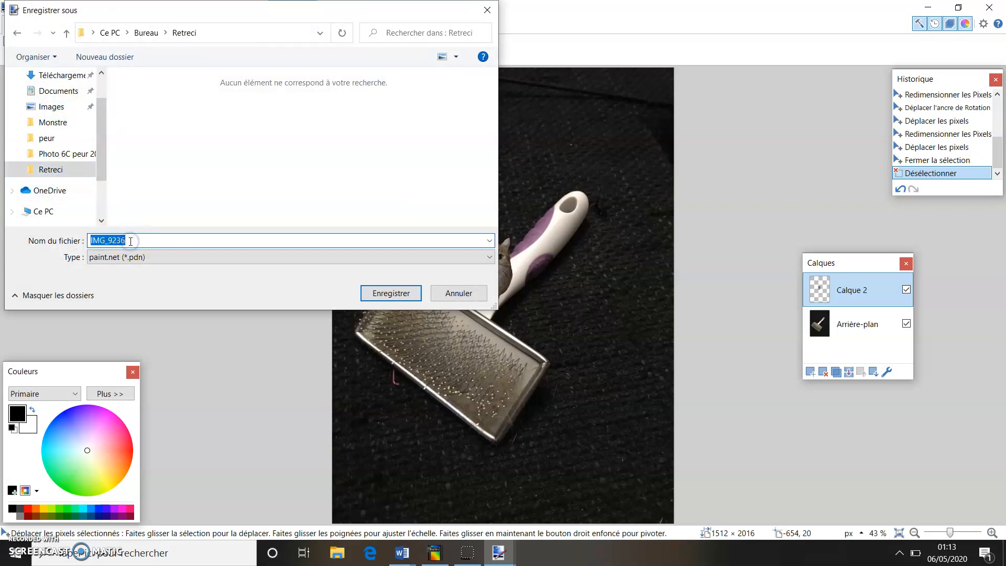
type("art1")
left_click(131, 258)
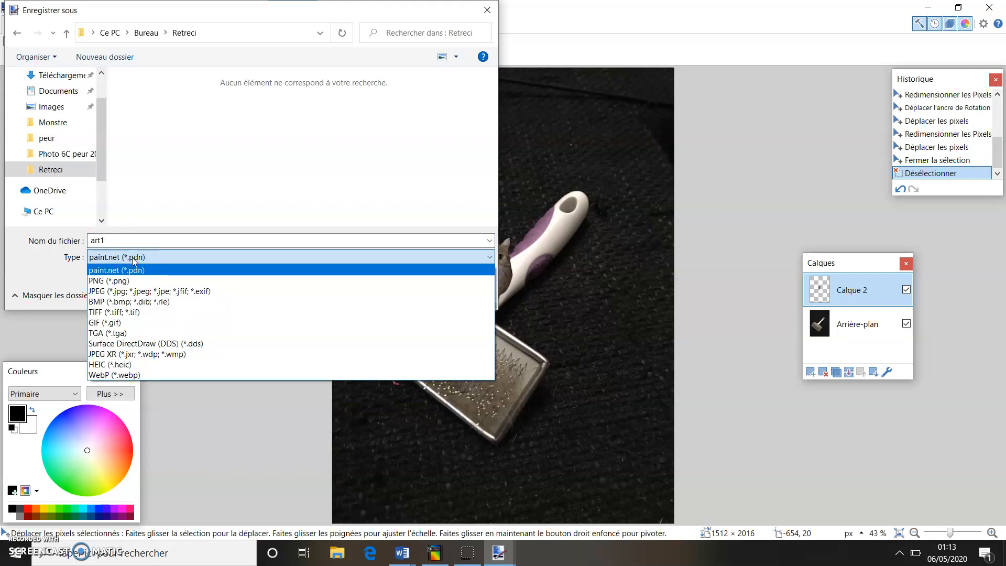
left_click(109, 267)
left_click(101, 271)
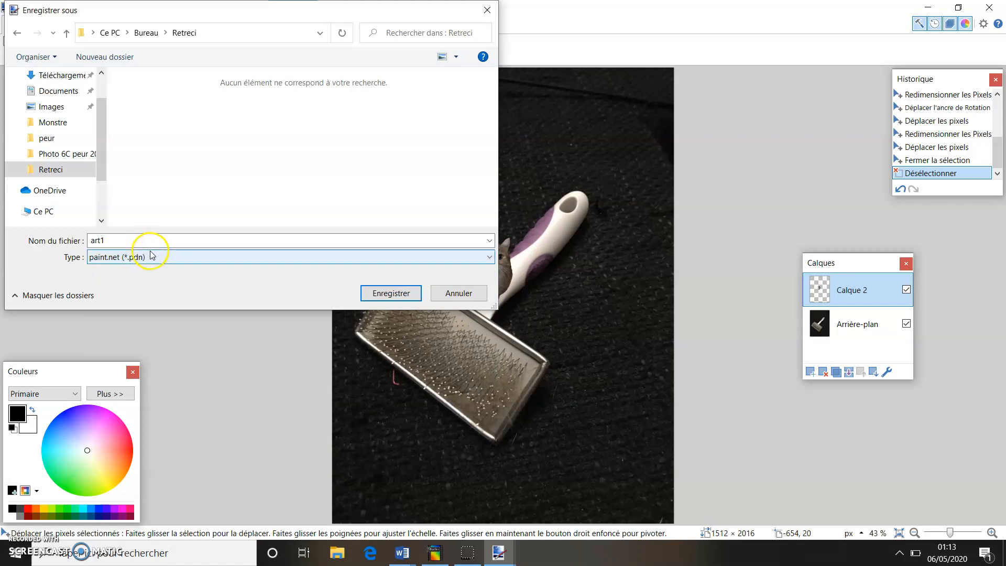
left_click(366, 291)
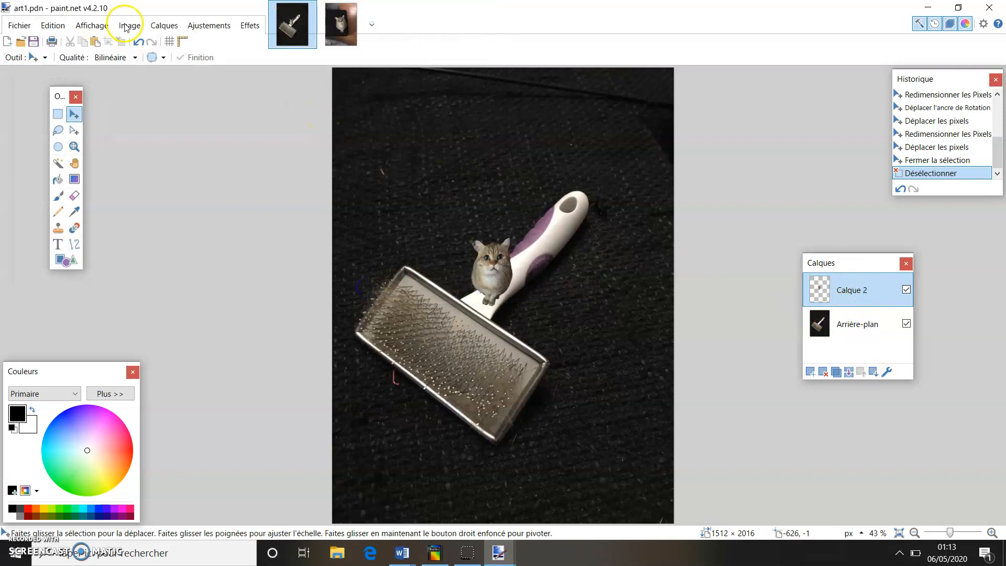
- Save a flattened JPEG copy of the montage as art2 in the Retreci folder, with quality 100 and 4:2:2 chroma subsampling
left_click(19, 25)
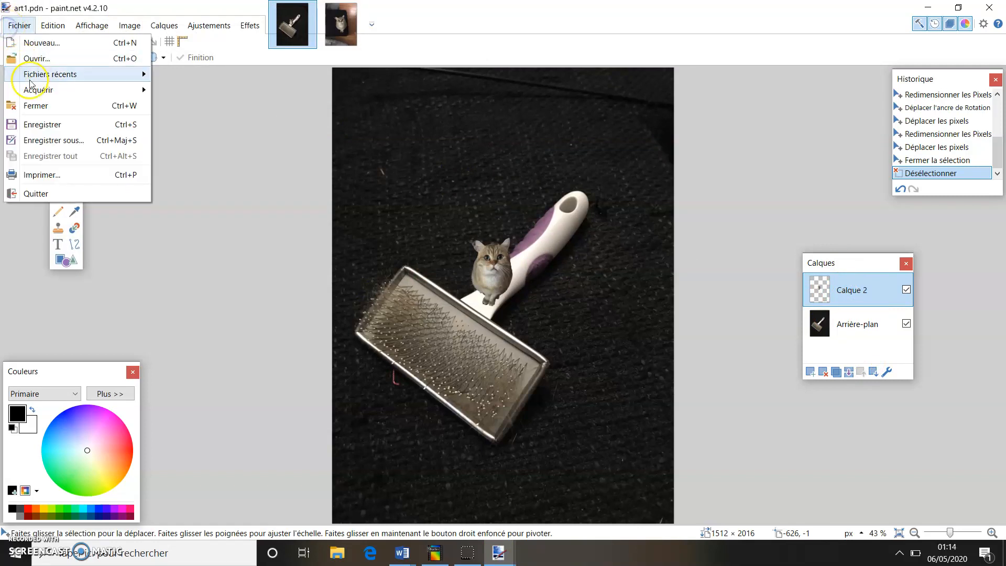
left_click(45, 139)
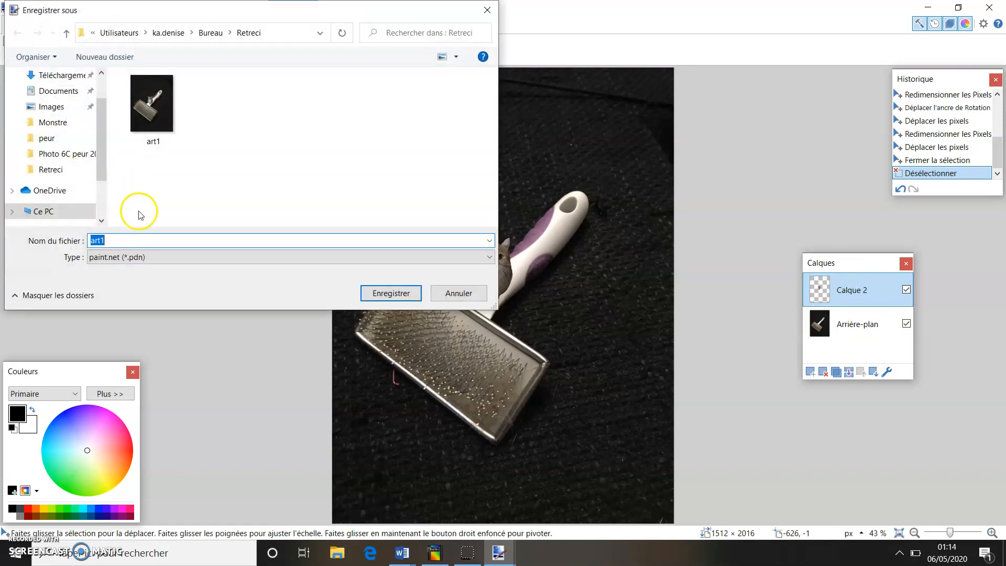
left_click(139, 257)
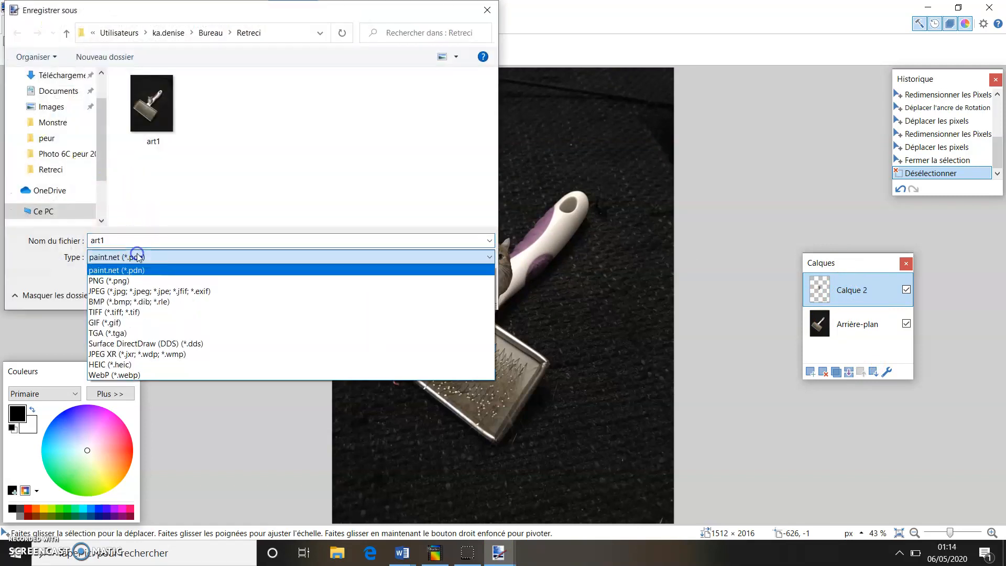
left_click(135, 291)
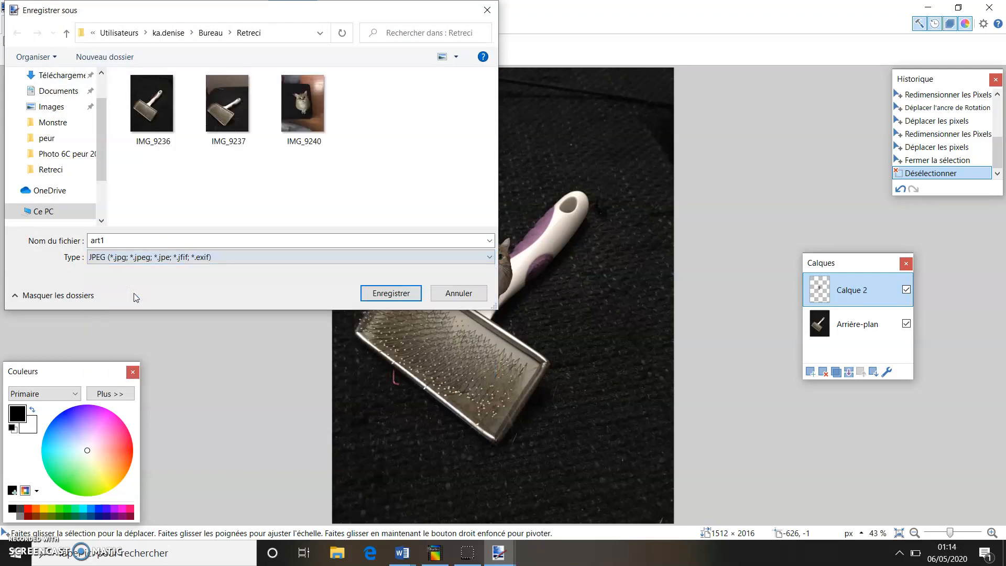
double_click(124, 240)
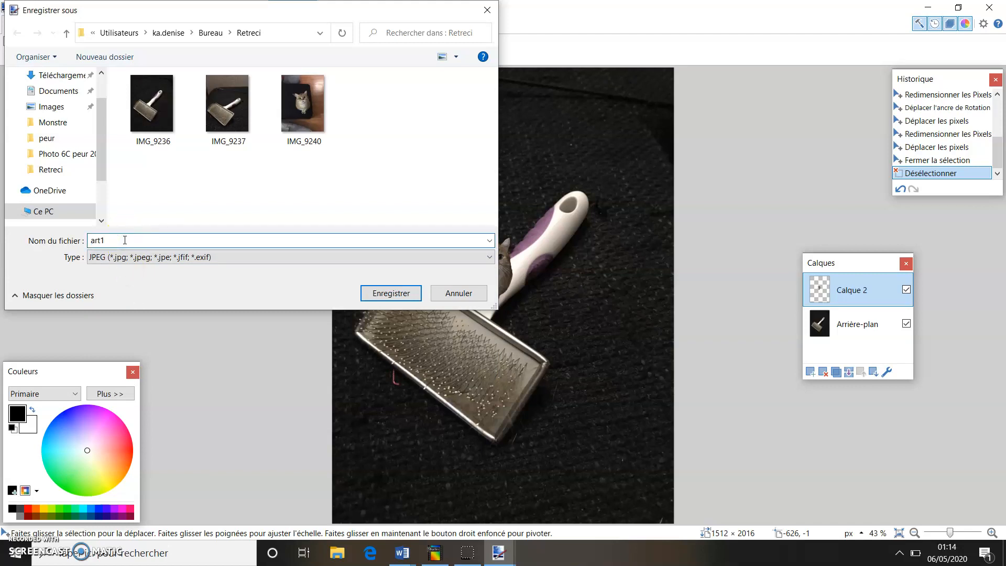
key("BackSpace")
type("2")
left_click(126, 264)
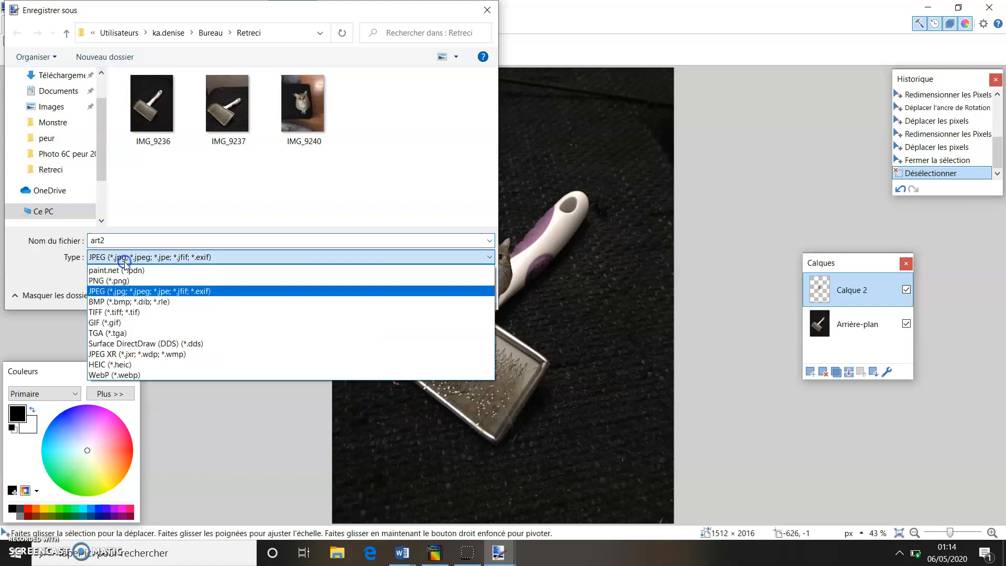
left_click(120, 292)
left_click(388, 293)
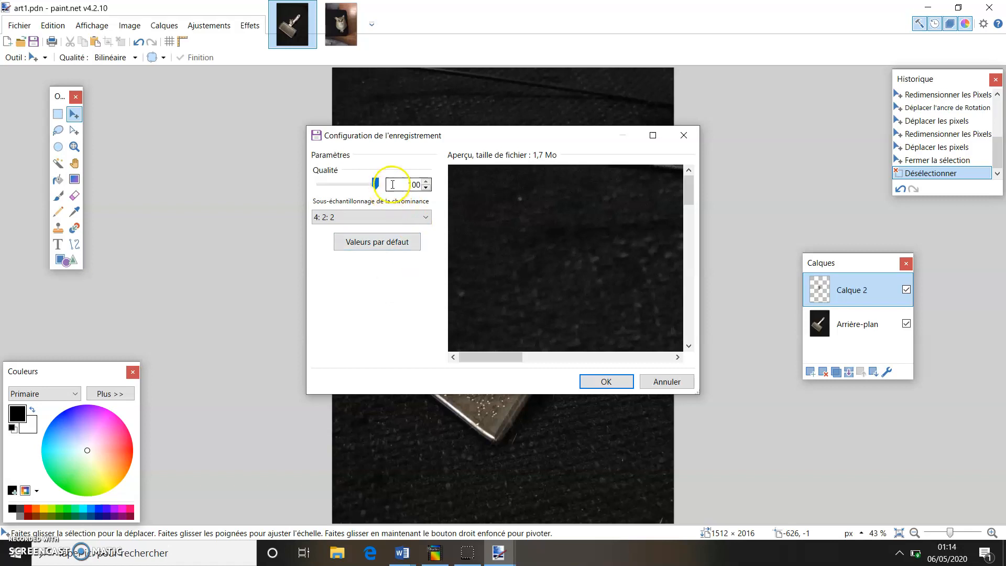
left_click(595, 384)
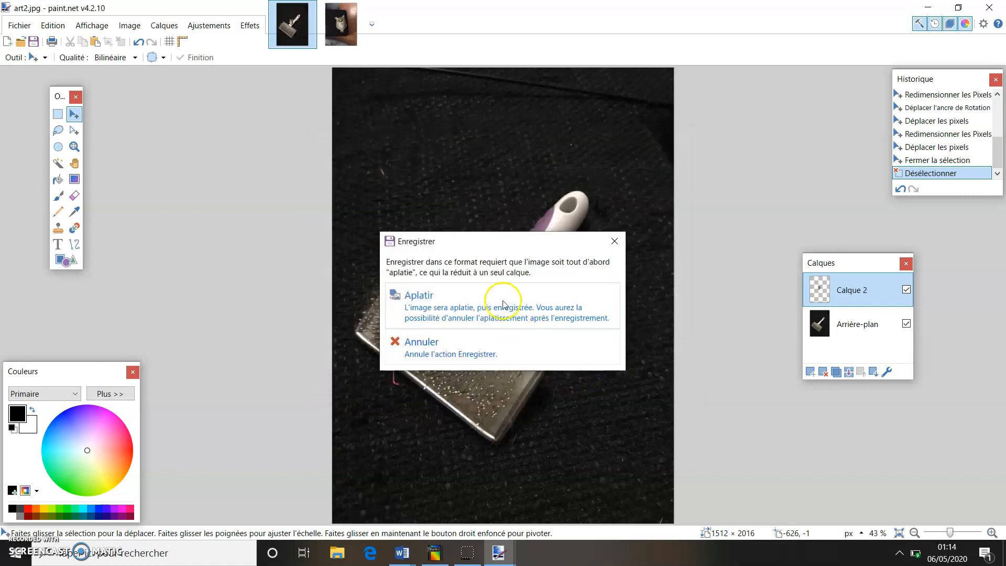
left_click(432, 312)
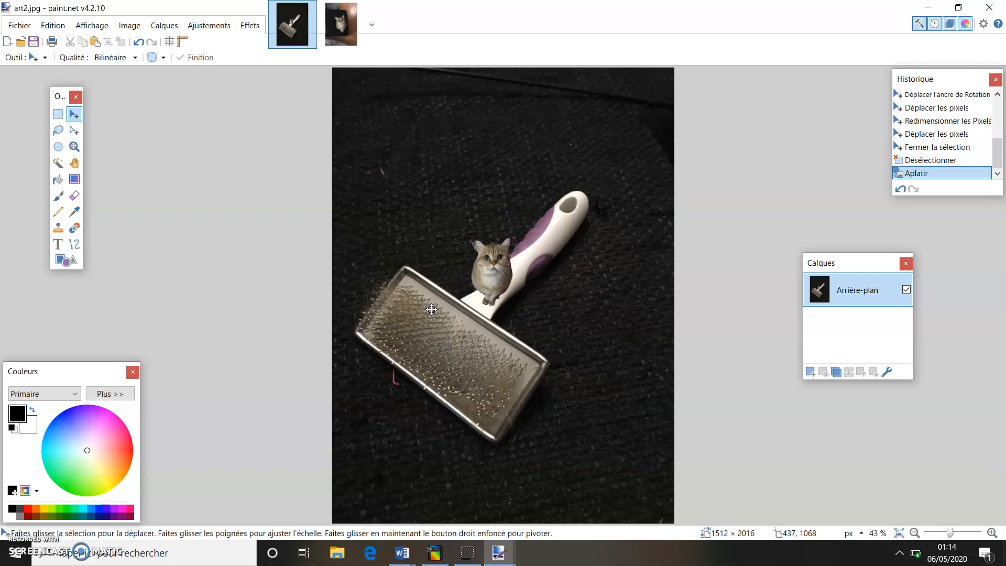
- Close paint.net, launch PhotoFiltre Studio X and open the brush photo IMG_9236 from the Retreci folder
left_click(991, 13)
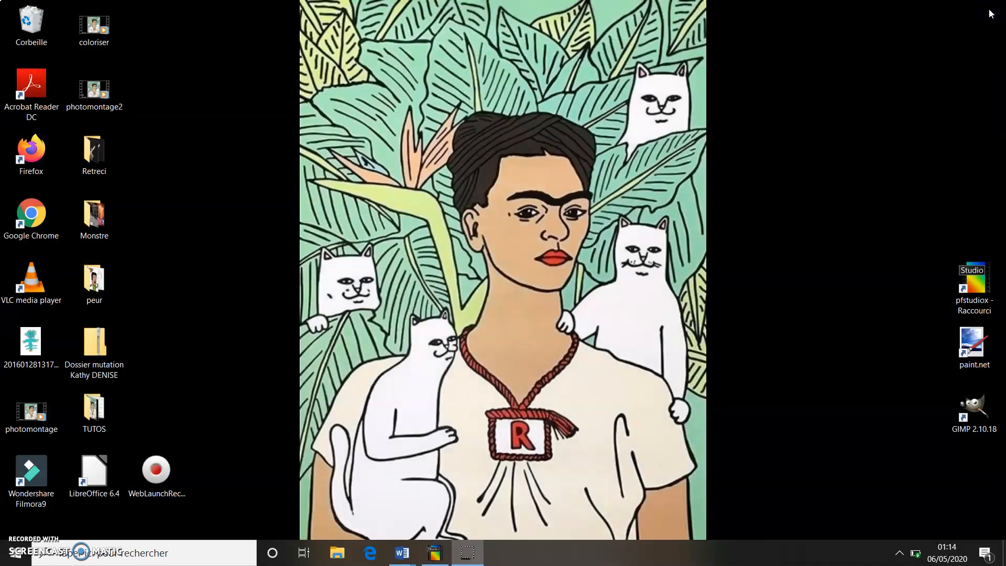
double_click(978, 297)
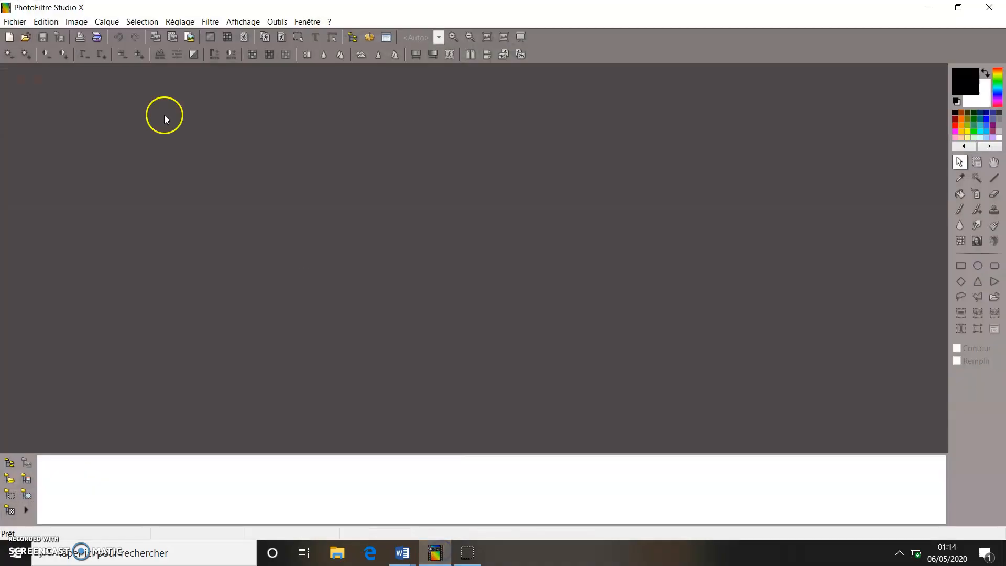
left_click(14, 21)
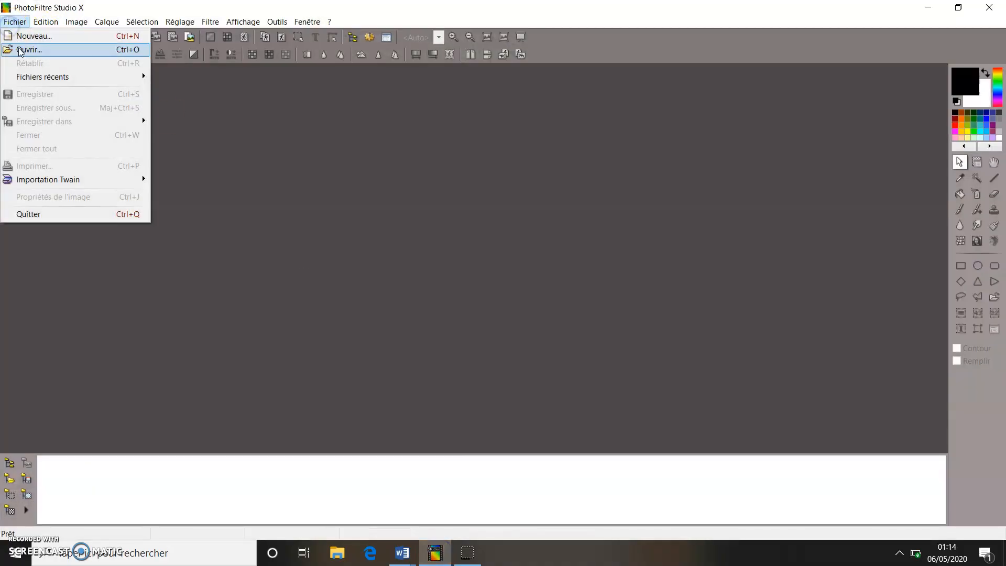
left_click(20, 50)
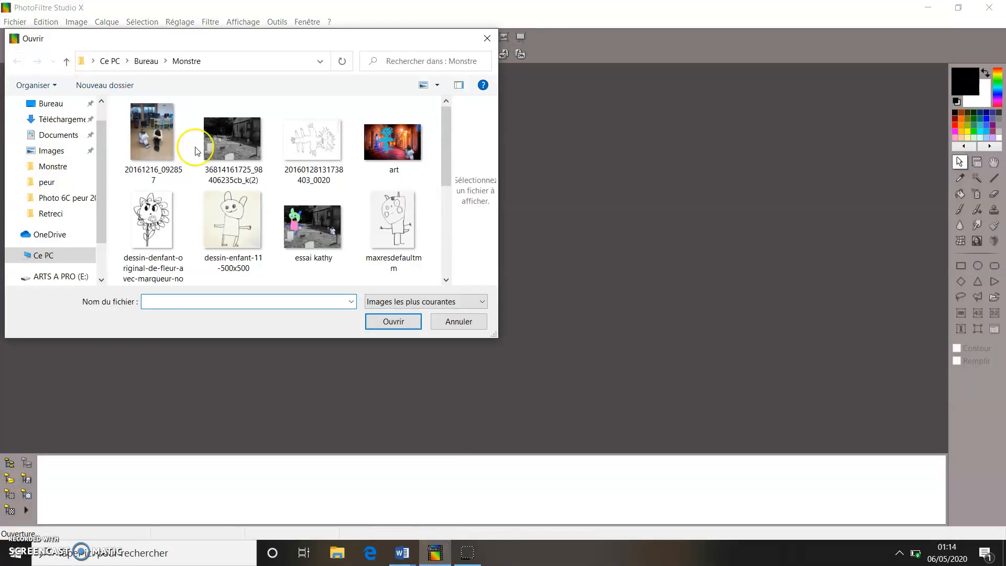
left_click(51, 214)
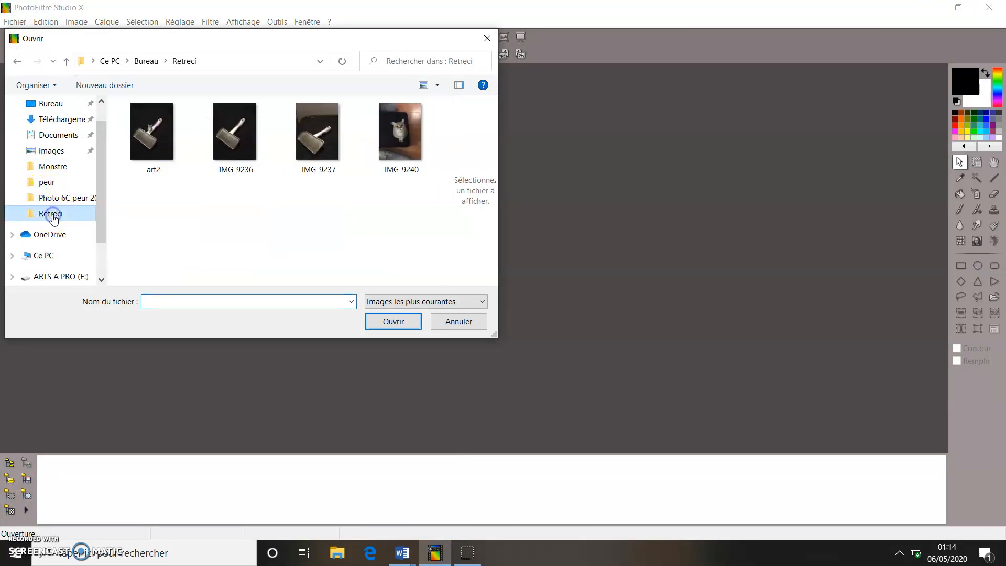
left_click(230, 138)
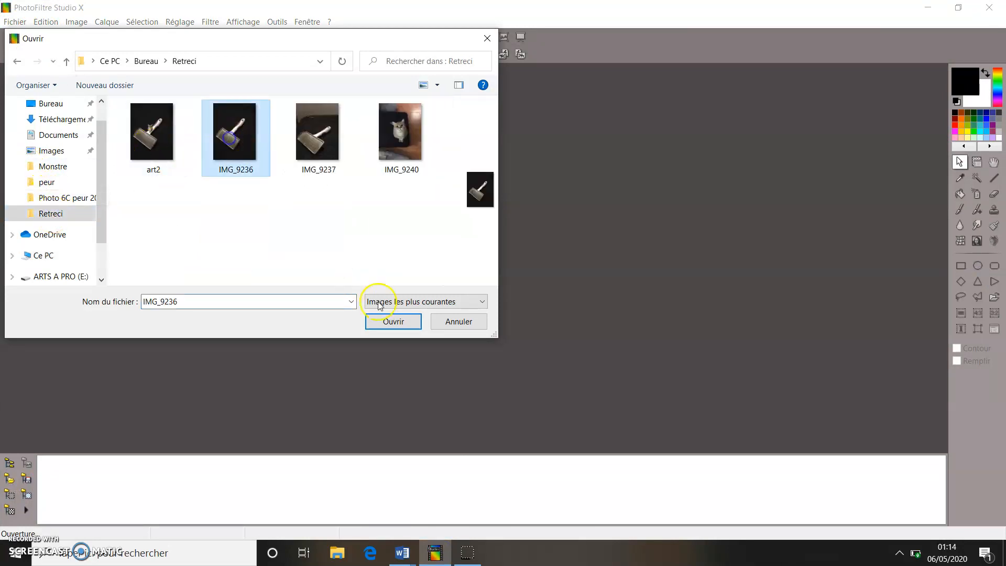
left_click(393, 321)
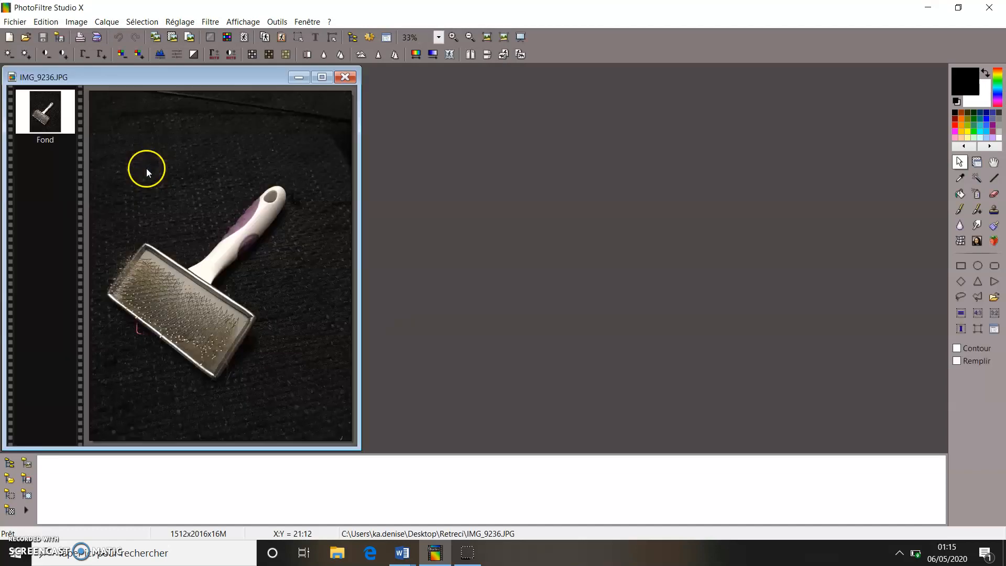
- Open the cat photo IMG_9240 from the Retreci folder as a second image
left_click(14, 21)
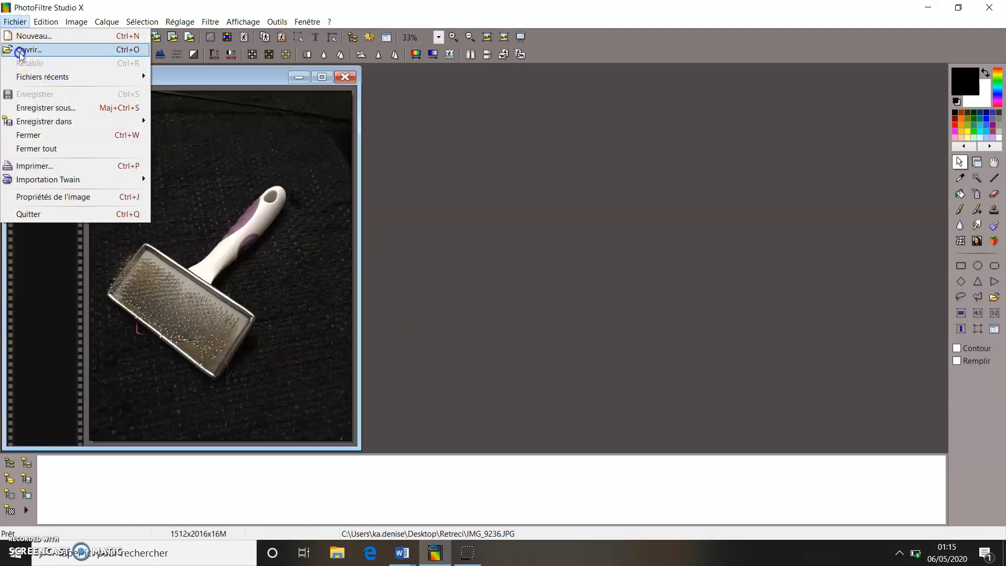
left_click(21, 50)
left_click(410, 138)
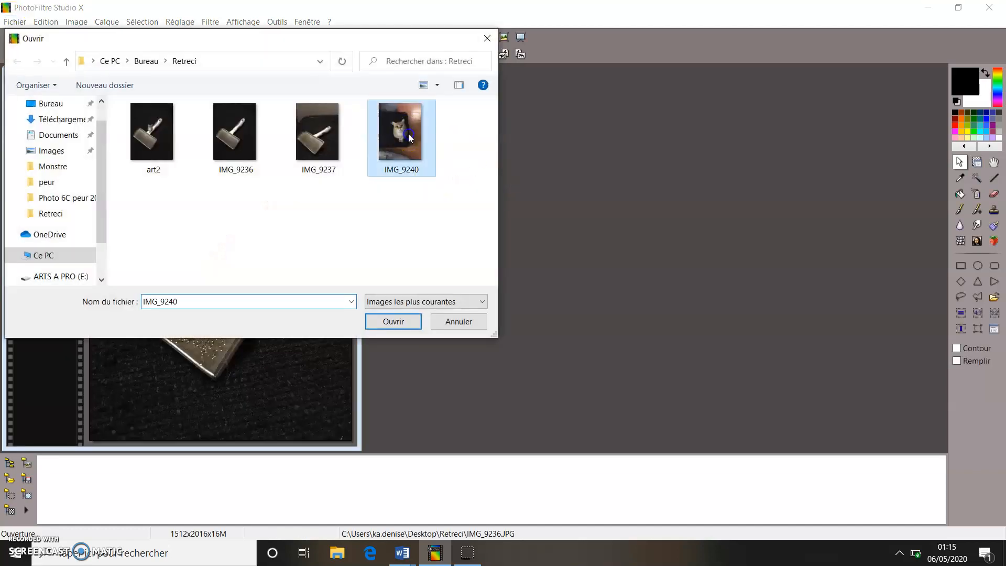
left_click(393, 320)
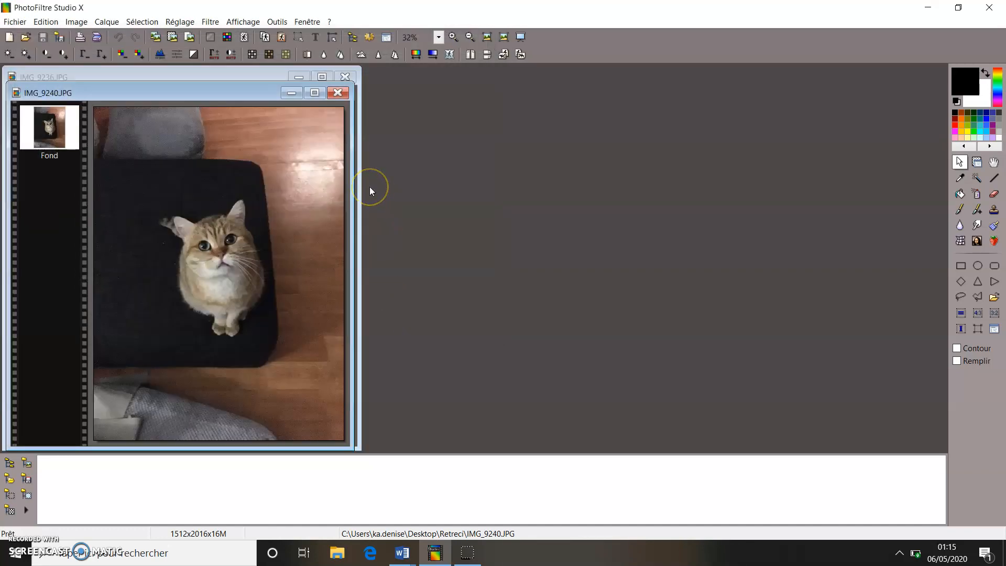
- Arrange the IMG_9240 window beside the brush photo so both images are fully visible, and activate the Selection tool
mouse_move(229, 94)
left_mouse_down()
mouse_move(360, 180)
mouse_move(635, 97)
mouse_move(608, 79)
left_mouse_up()
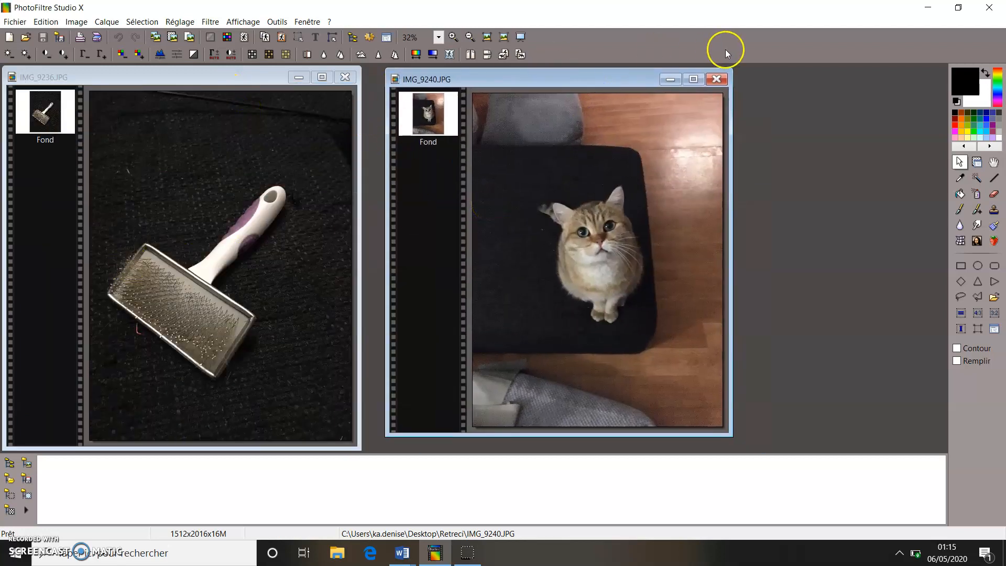
left_click(693, 79)
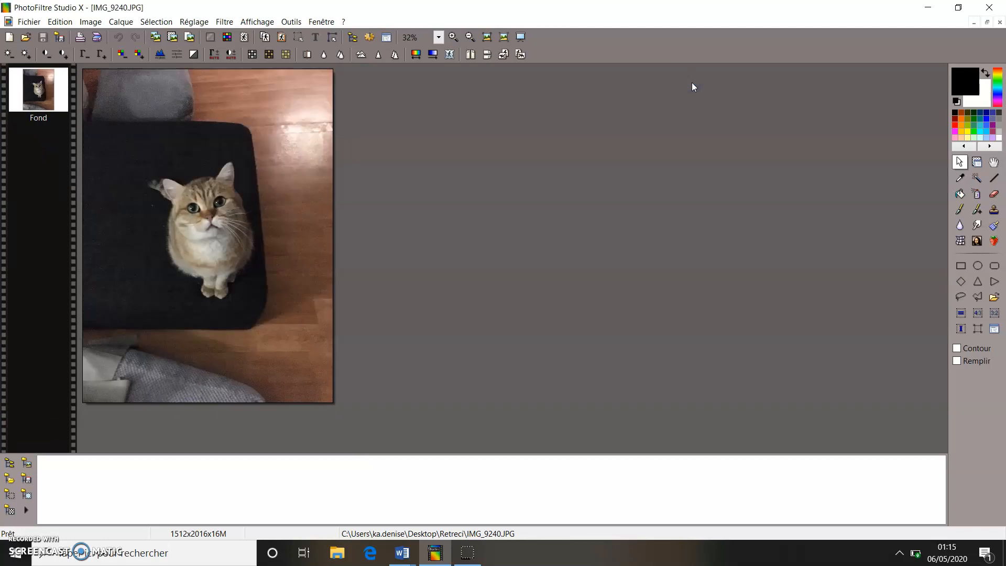
left_click(987, 23)
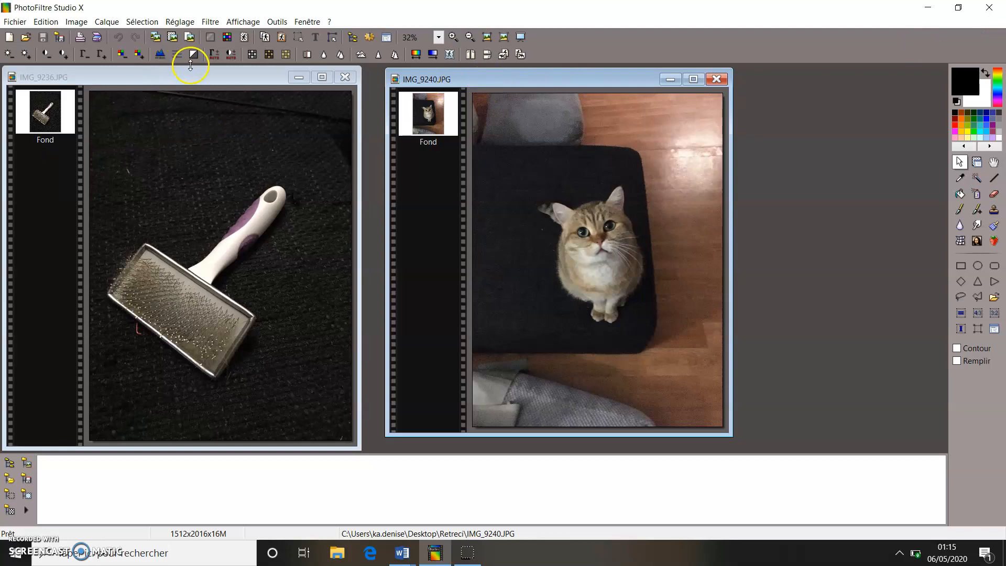
left_click_drag(526, 77, 606, 84)
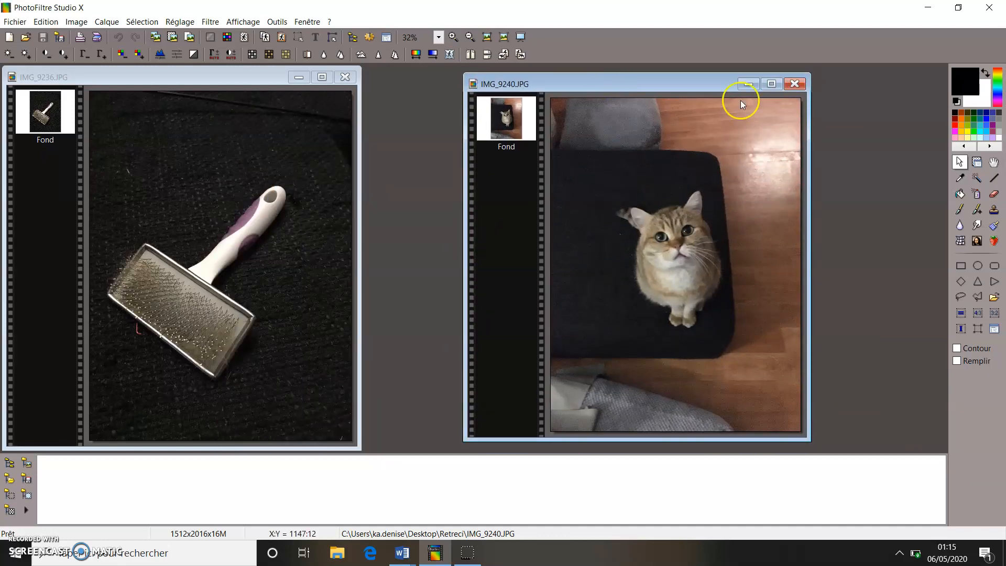
left_click(960, 162)
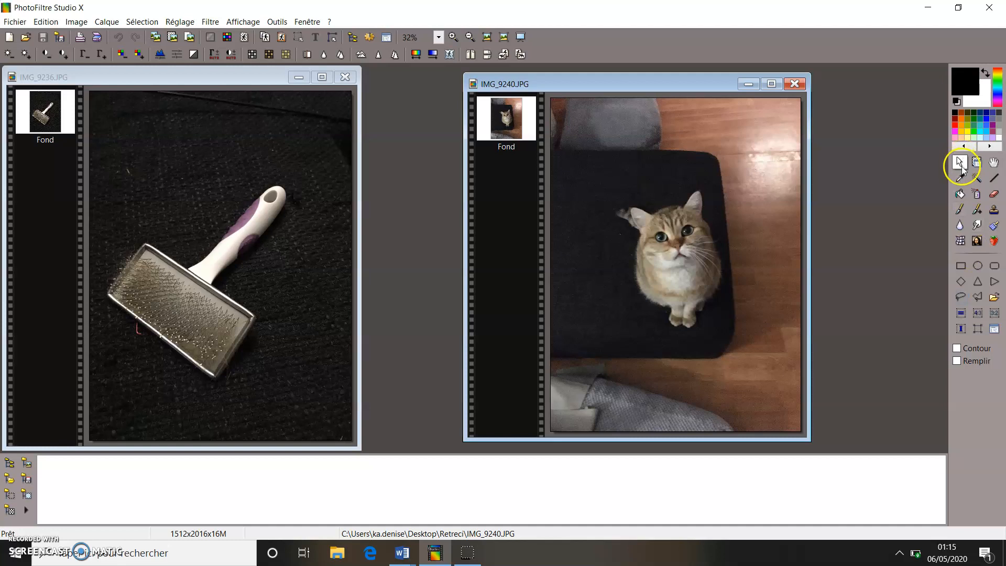
- Select a rectangle of about 814 by 995 px around the cat in IMG_9240 and copy it onto the brush photo as a layer
left_click(602, 175)
left_click_drag(601, 175, 736, 342)
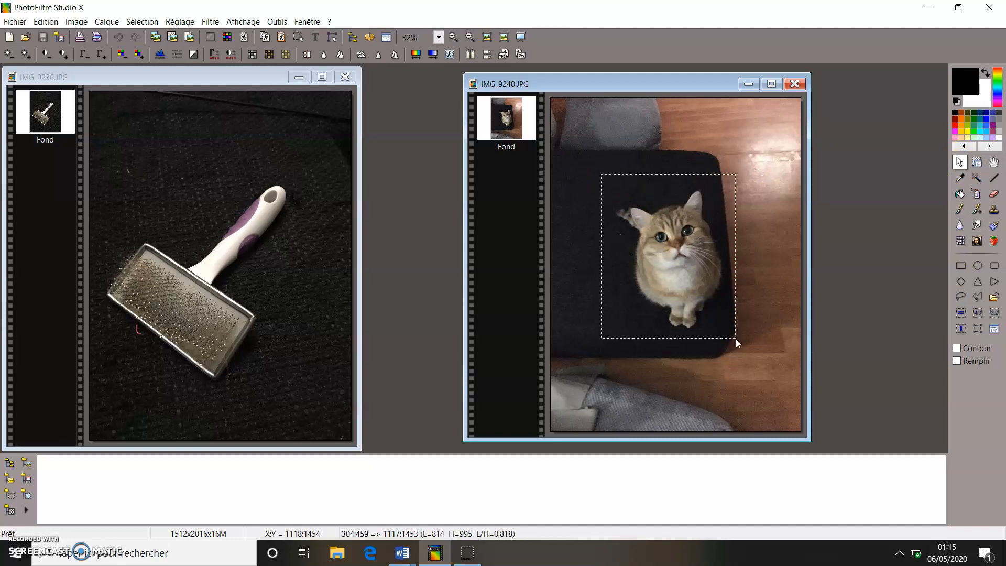
left_click(247, 179)
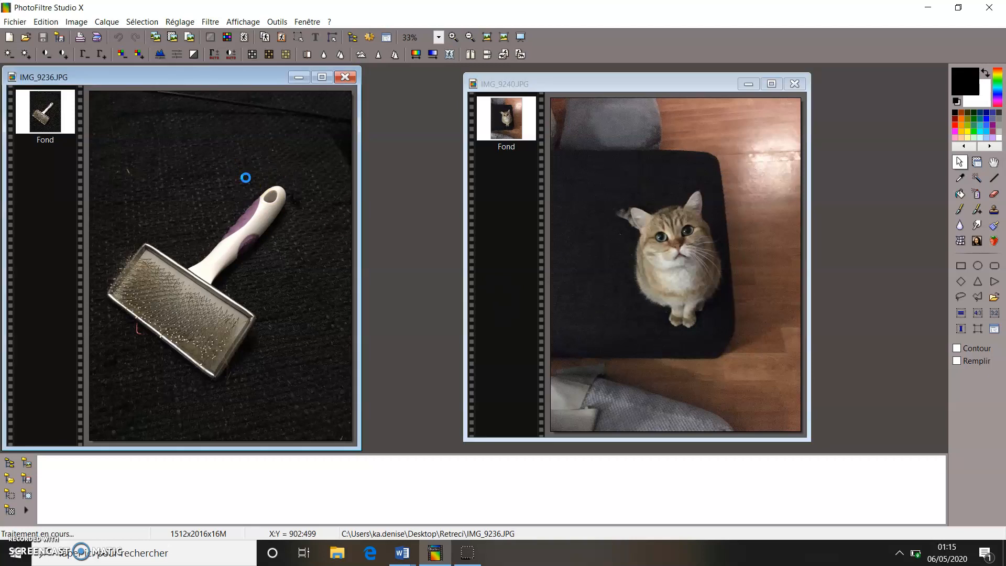
key("ctrl+v")
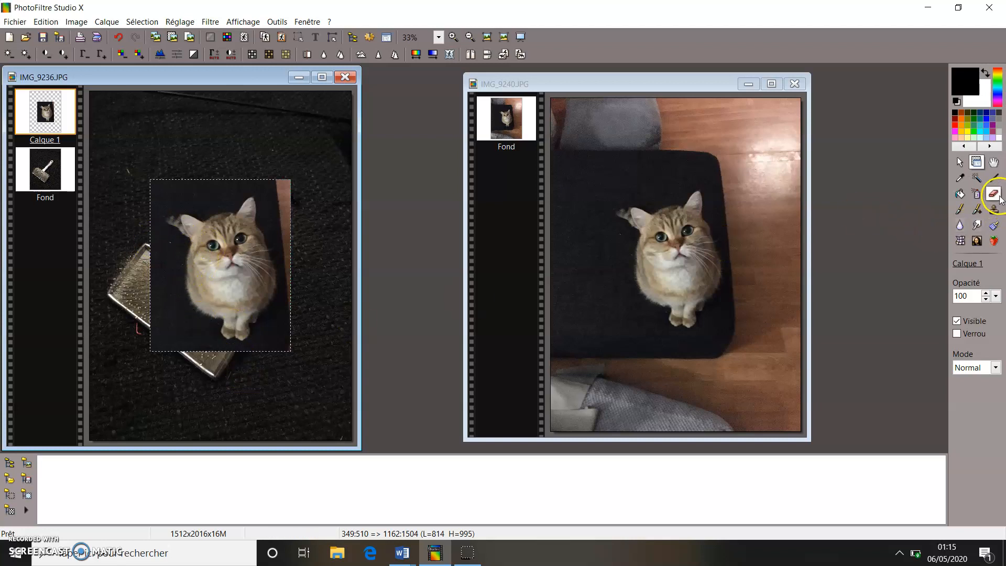
- Activate the Eraser with the soft round brush and set its size to 50
left_click(994, 193)
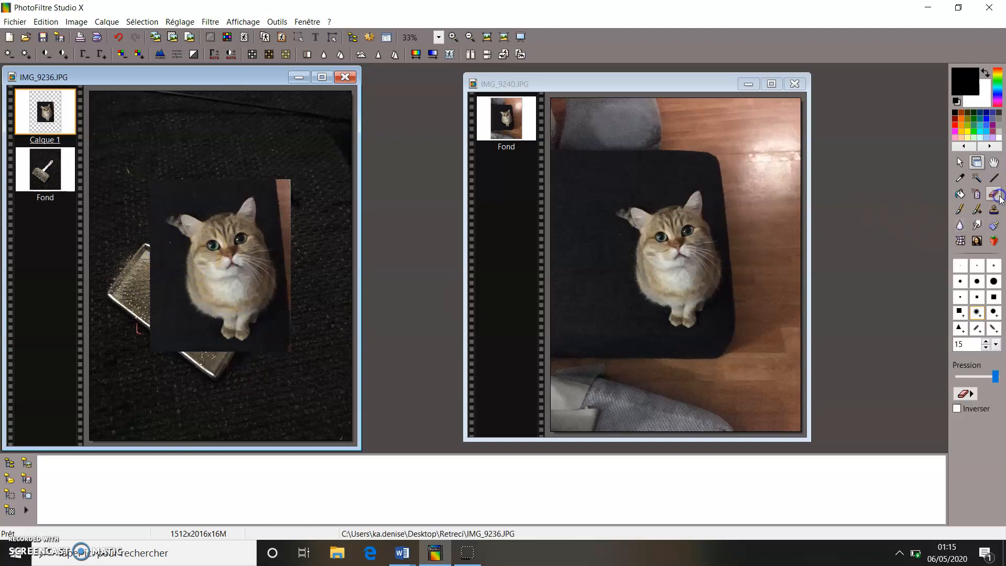
left_click(978, 315)
left_click(996, 344)
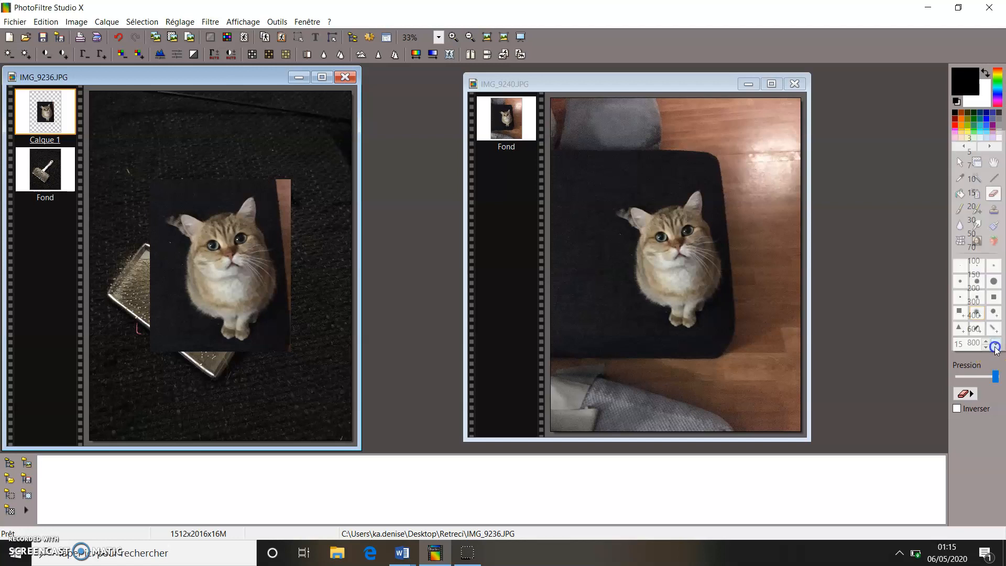
left_click(982, 206)
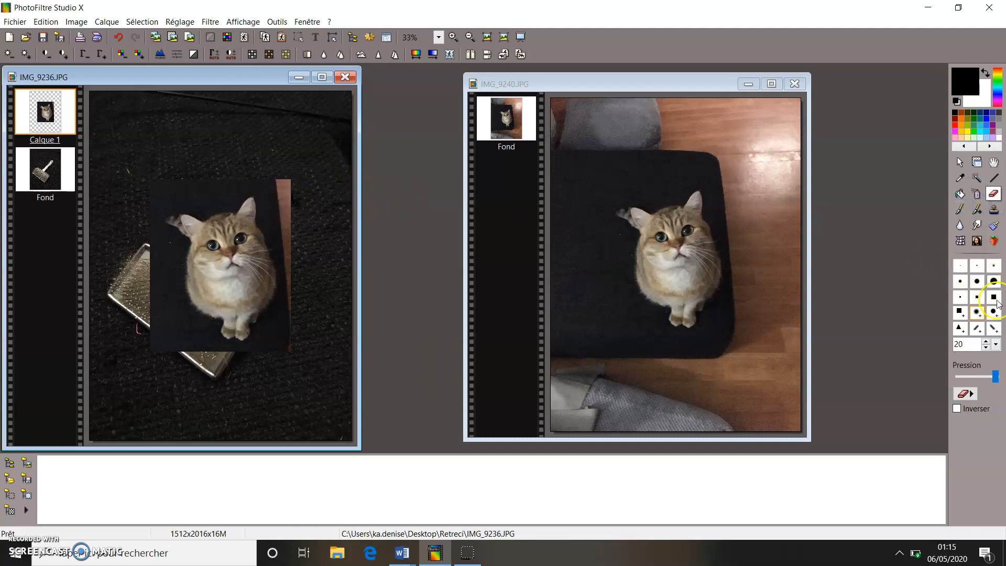
left_click(995, 345)
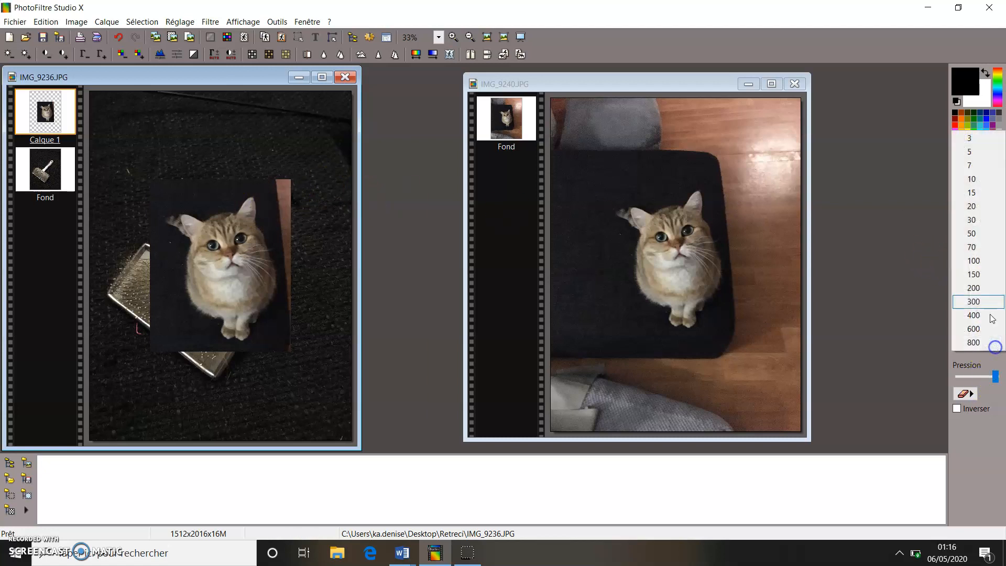
left_click(987, 234)
- Erase the outer parts of the pasted cat's background on all sides, including the strip of wooden floor
left_click(210, 194)
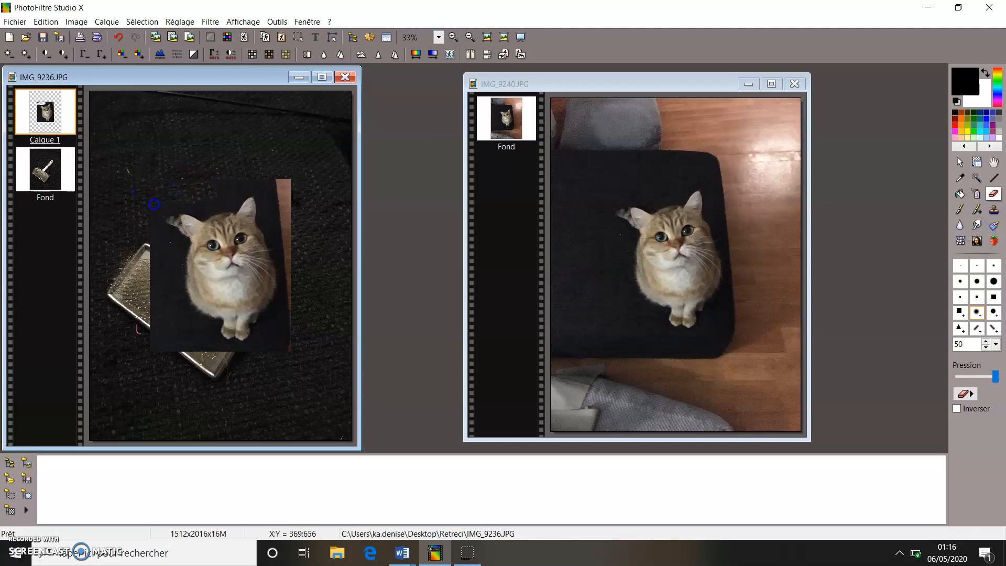
left_click_drag(153, 233, 157, 334)
left_click(159, 256)
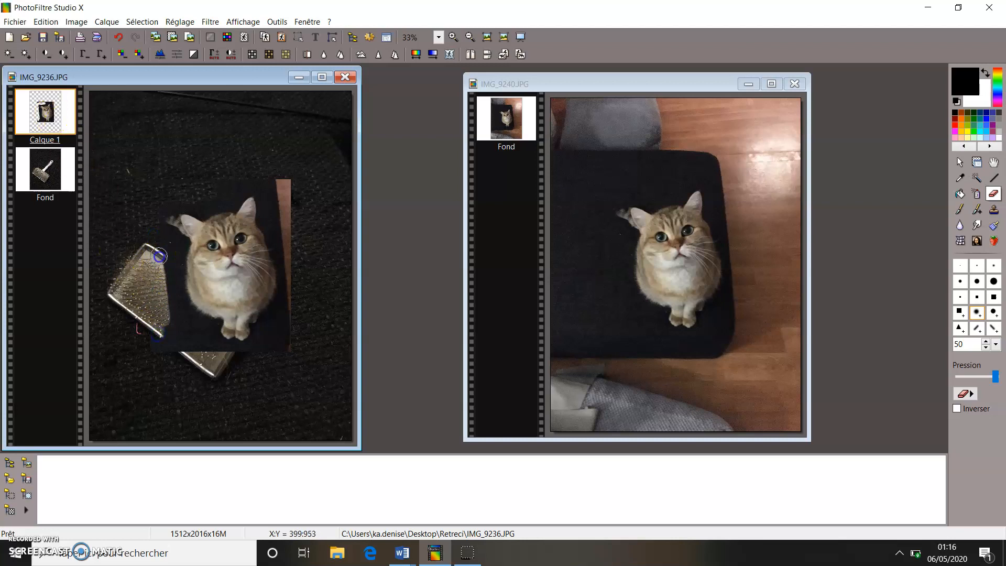
mouse_move(158, 227)
left_mouse_down()
mouse_move(166, 339)
mouse_move(170, 282)
mouse_move(184, 348)
mouse_move(176, 353)
mouse_move(171, 329)
mouse_move(144, 354)
mouse_move(255, 354)
left_mouse_up()
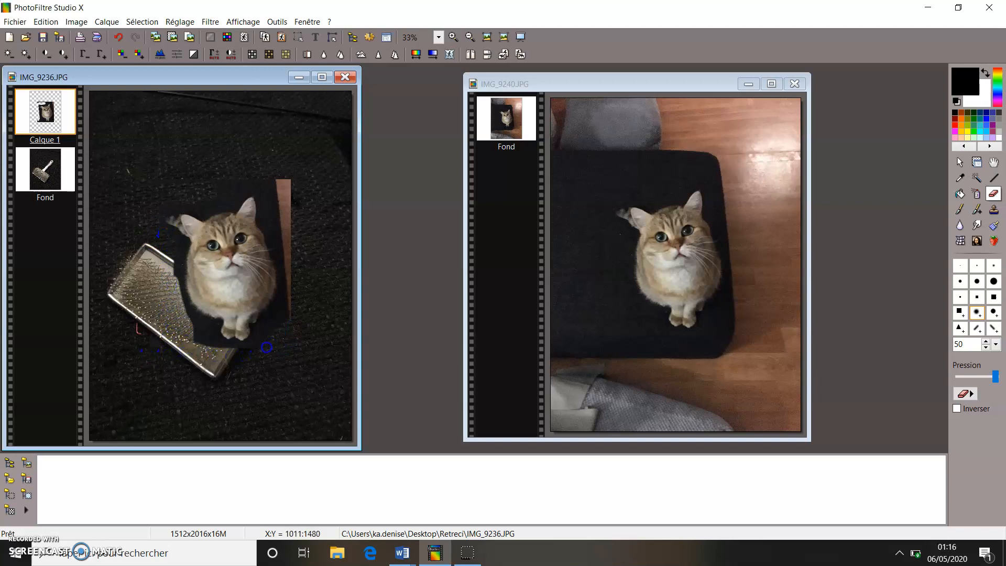
mouse_move(278, 314)
left_mouse_down()
mouse_move(288, 254)
mouse_move(276, 170)
left_mouse_up()
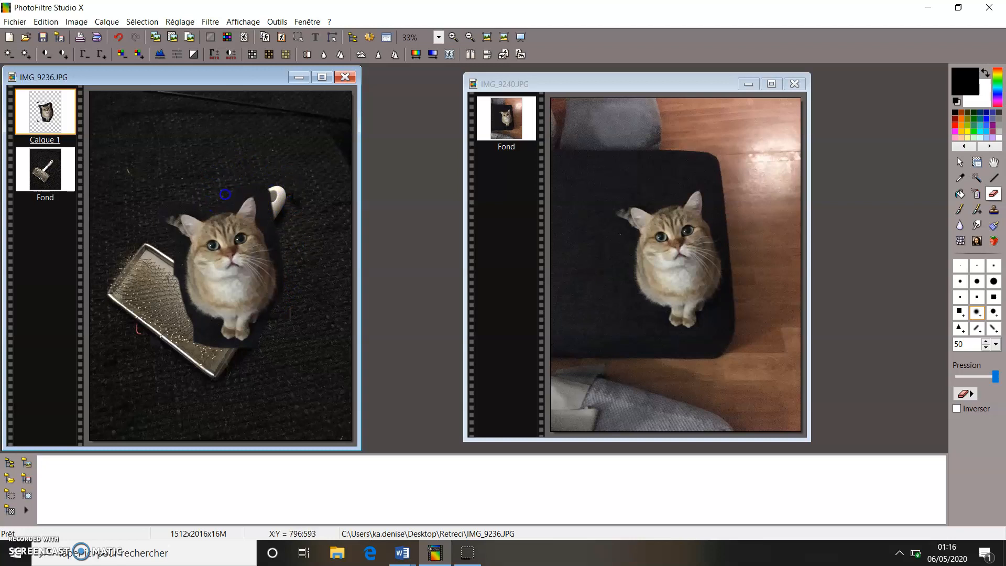
left_click_drag(257, 186, 274, 209)
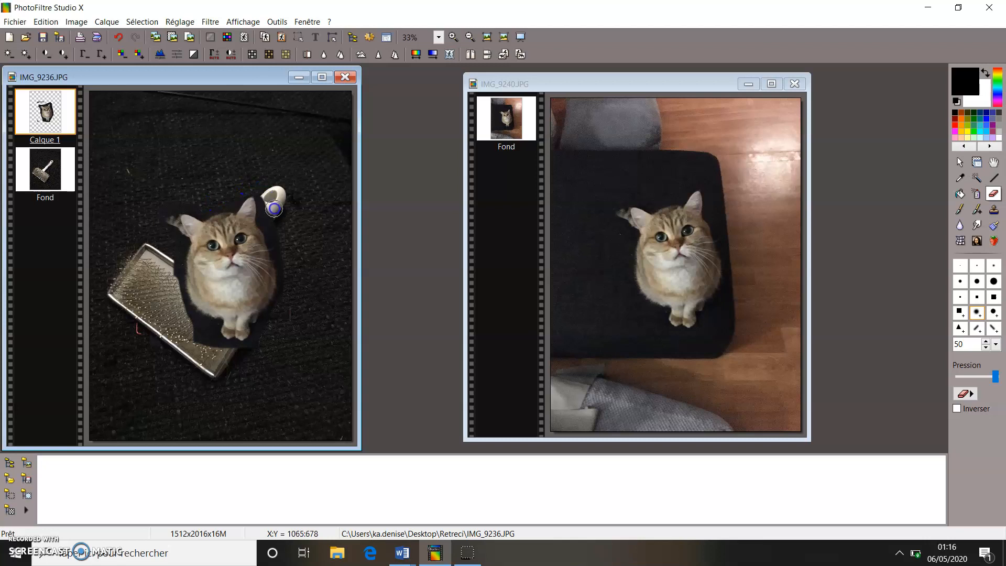
left_click(264, 231)
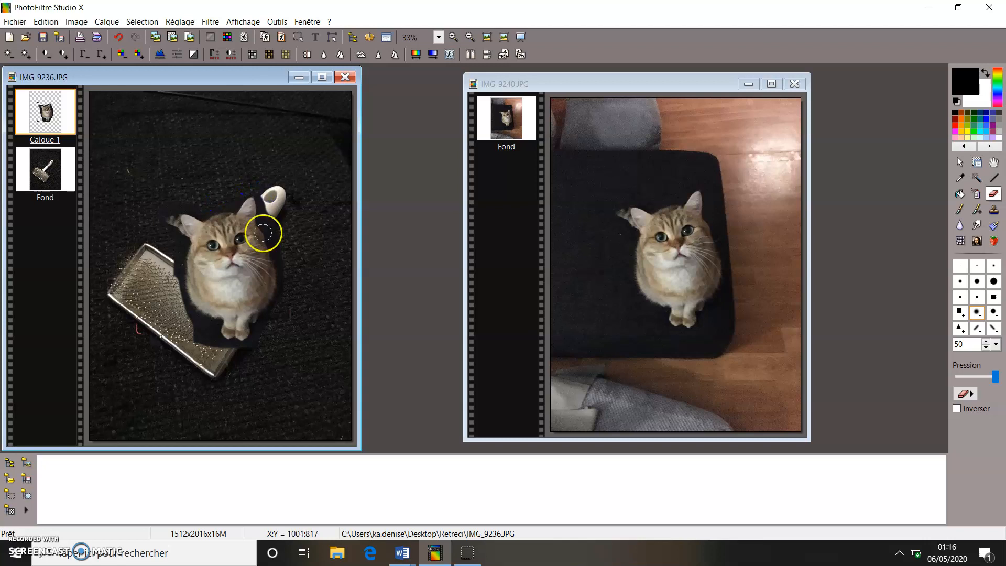
- Erase the dark background between the cat's ear and the brush handle and along that flank, and set the eraser size to 20
scroll(264, 233, "up", 2)
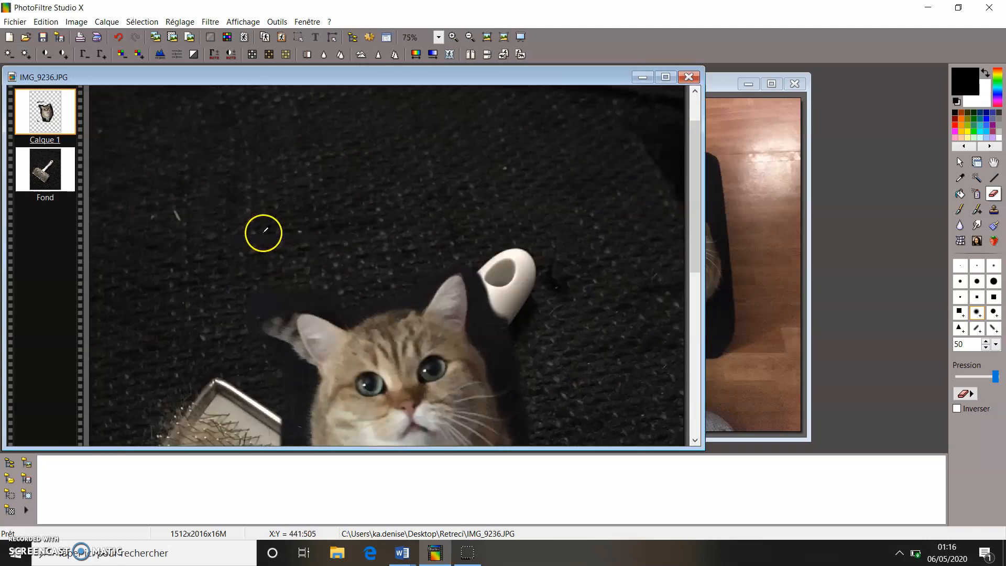
left_click(665, 77)
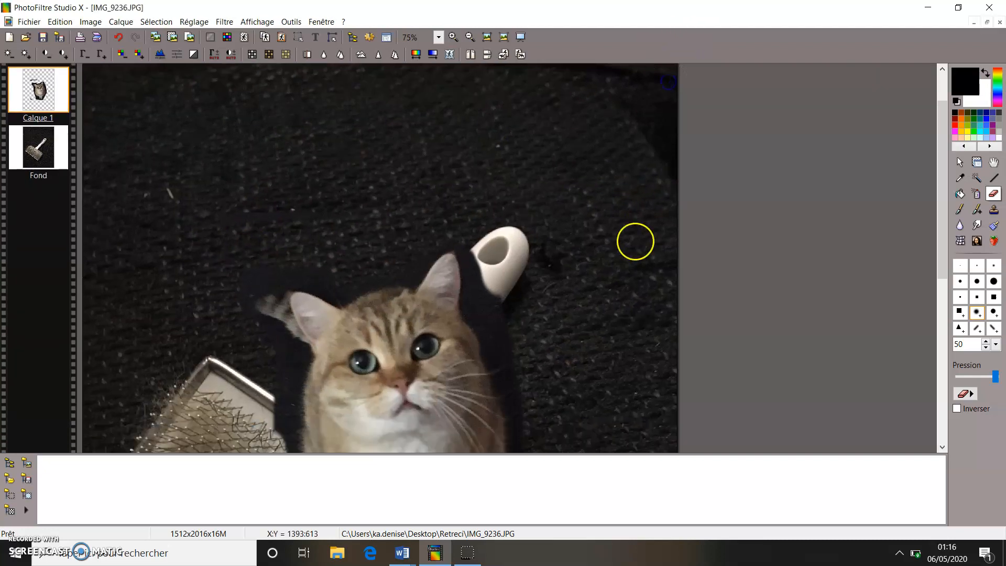
scroll(580, 328, "down", 1)
mouse_move(446, 188)
left_mouse_down()
mouse_move(438, 238)
mouse_move(467, 282)
left_mouse_up()
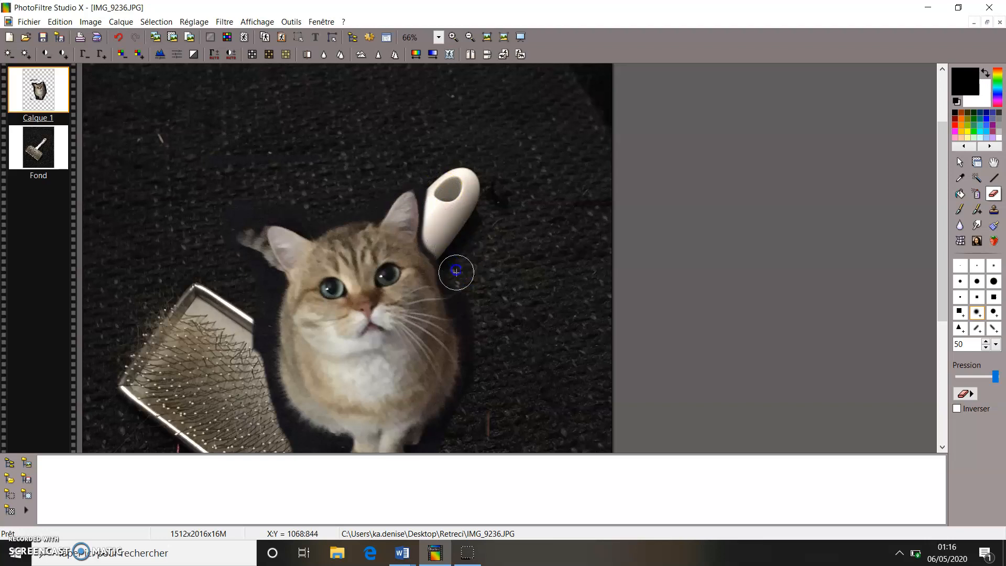
left_click_drag(484, 349, 490, 367)
left_click_drag(470, 288, 440, 234)
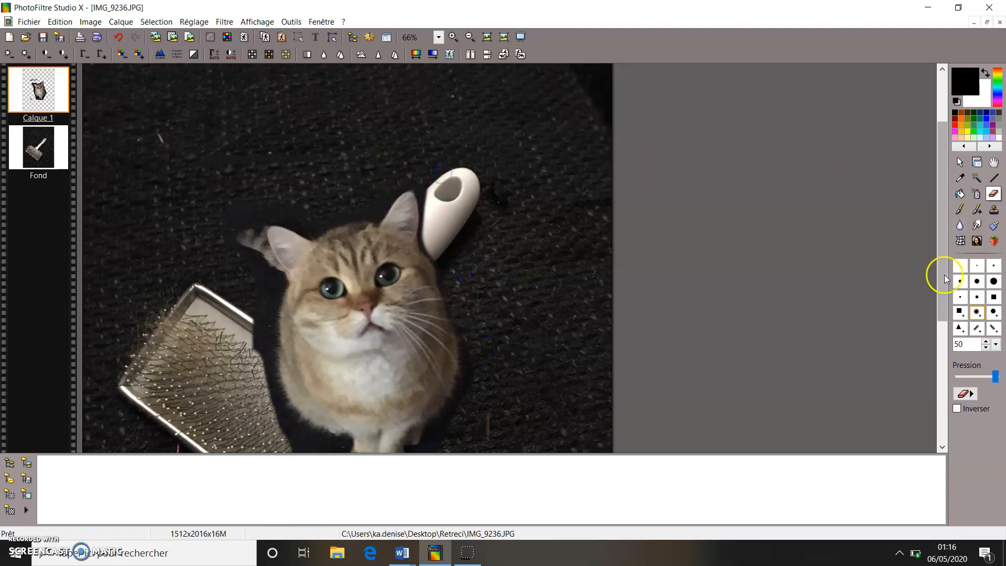
left_click(998, 346)
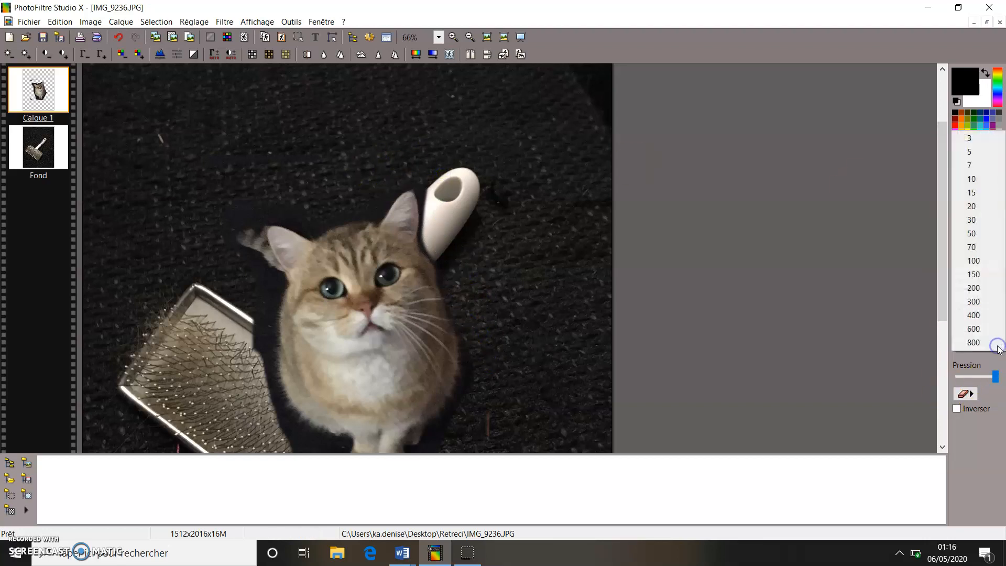
left_click(996, 207)
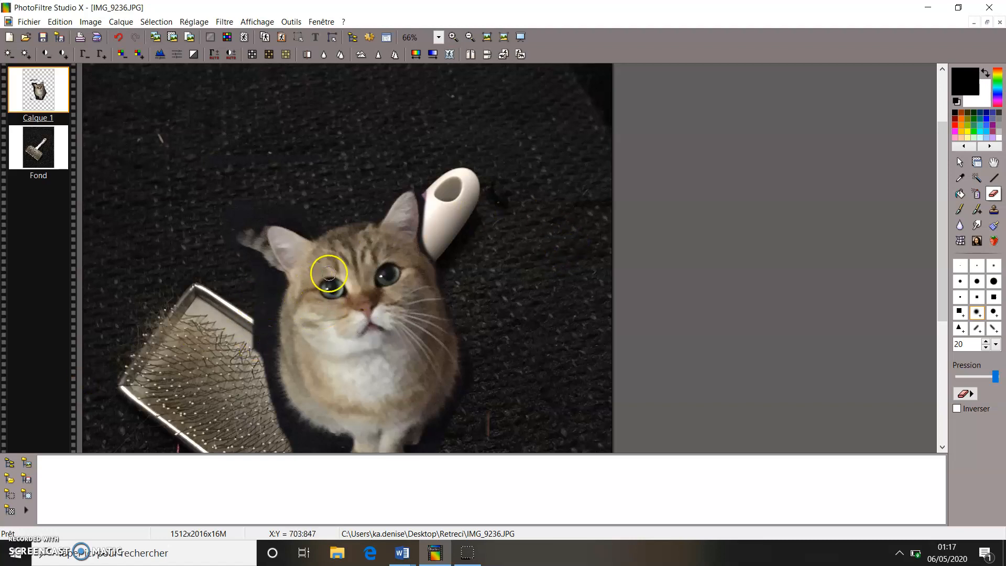
- Select the remaining dark background around the cat with the Magic Wand at tolerance 30
left_click(979, 178)
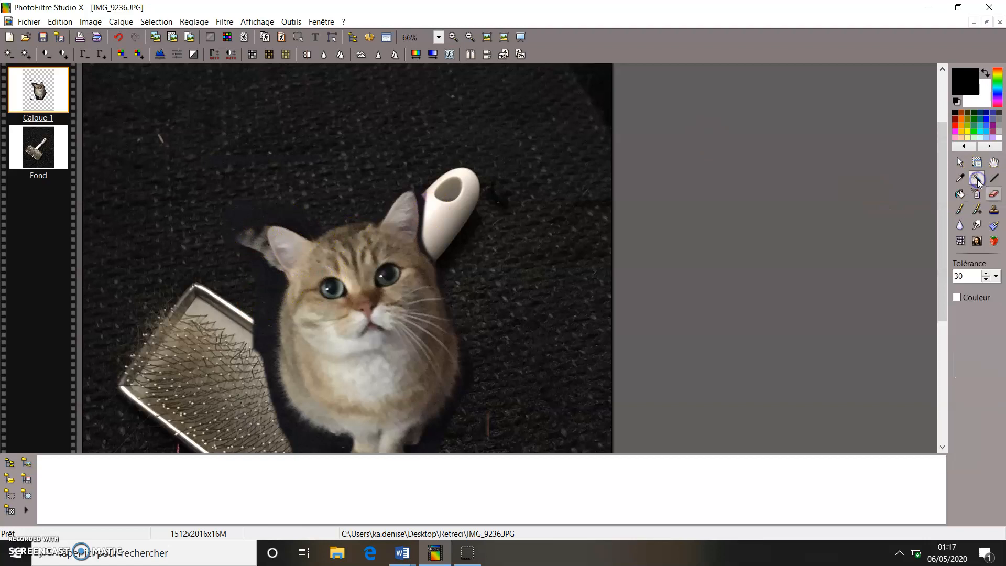
left_click(271, 314)
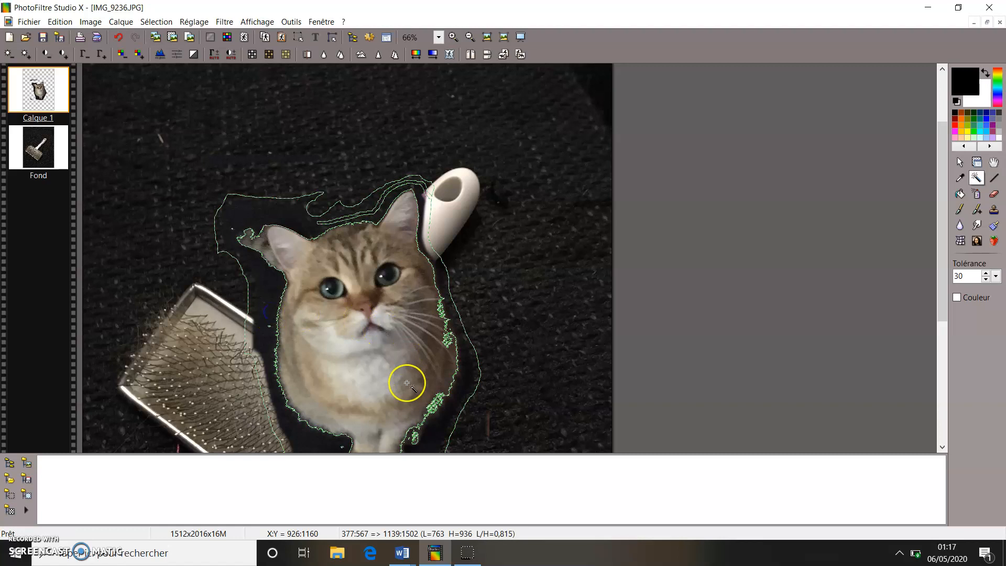
scroll(407, 383, "down", 1)
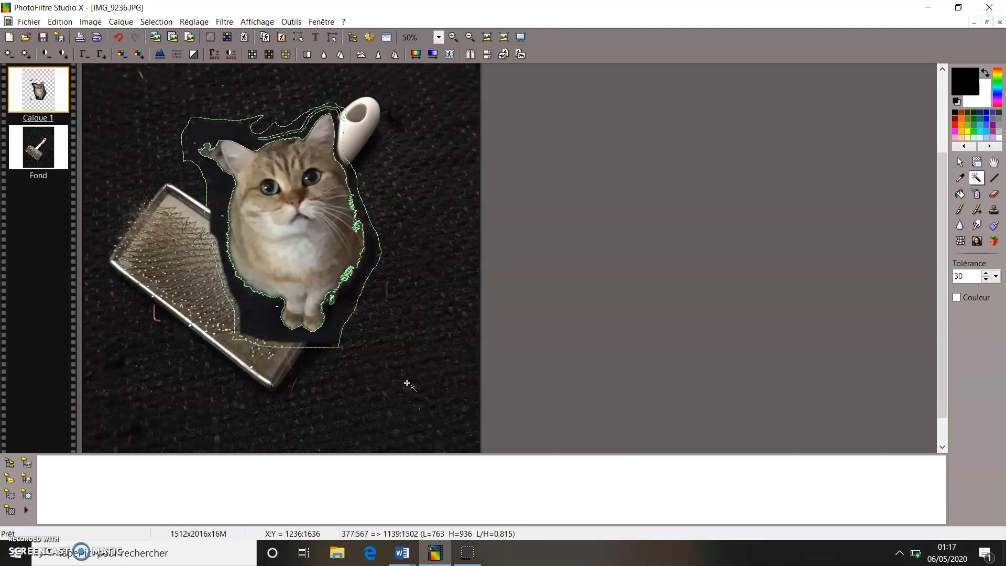
left_click(475, 357)
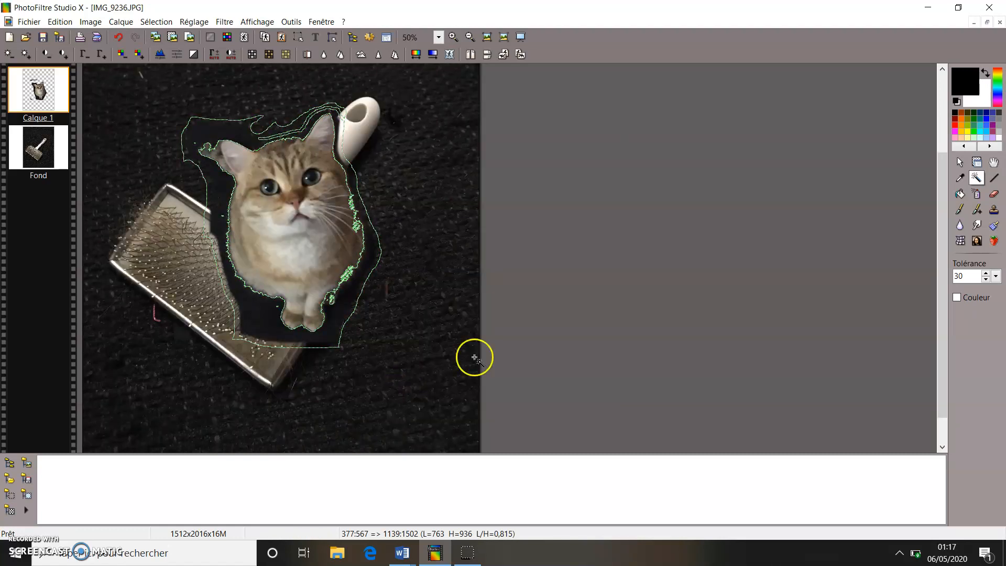
- Clear the selection and try selecting the dark background with the Magic Wand at tolerance 12
left_click(995, 277)
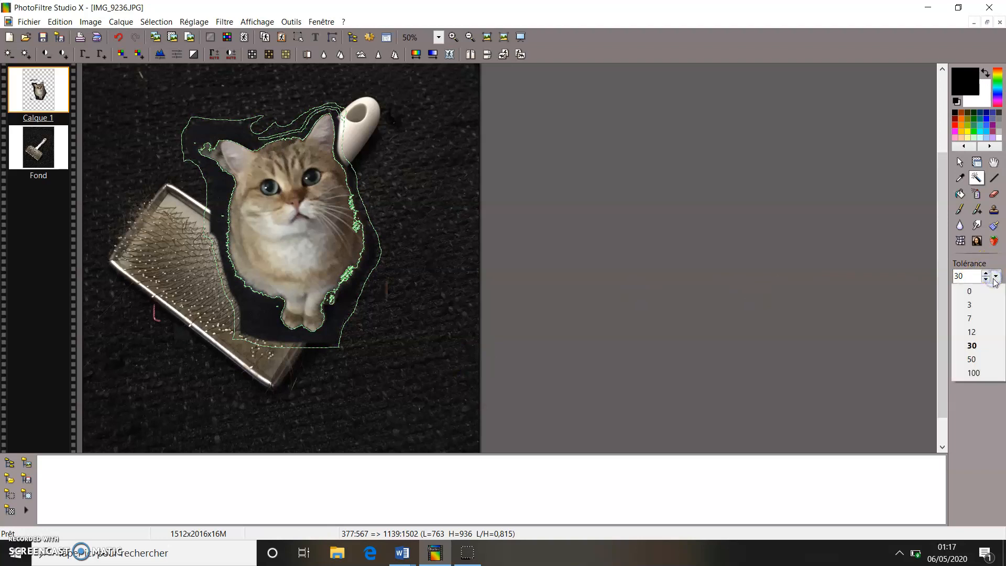
left_click(972, 331)
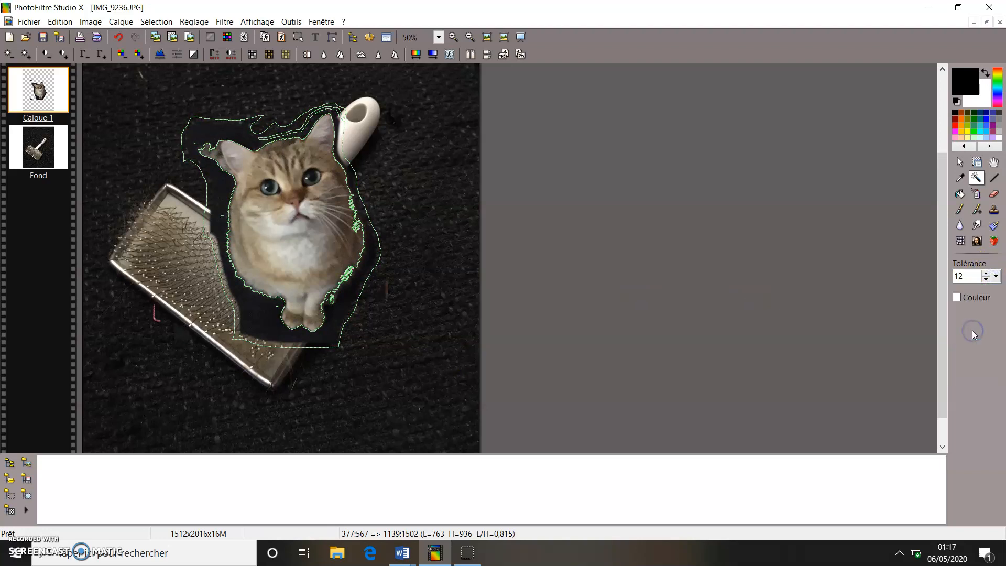
key("ctrl+d")
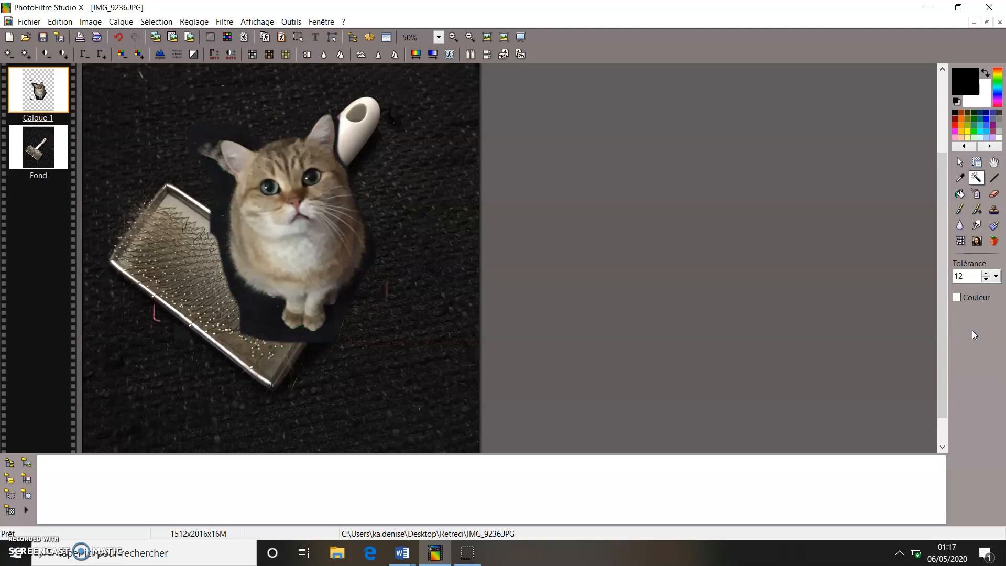
left_click(274, 315)
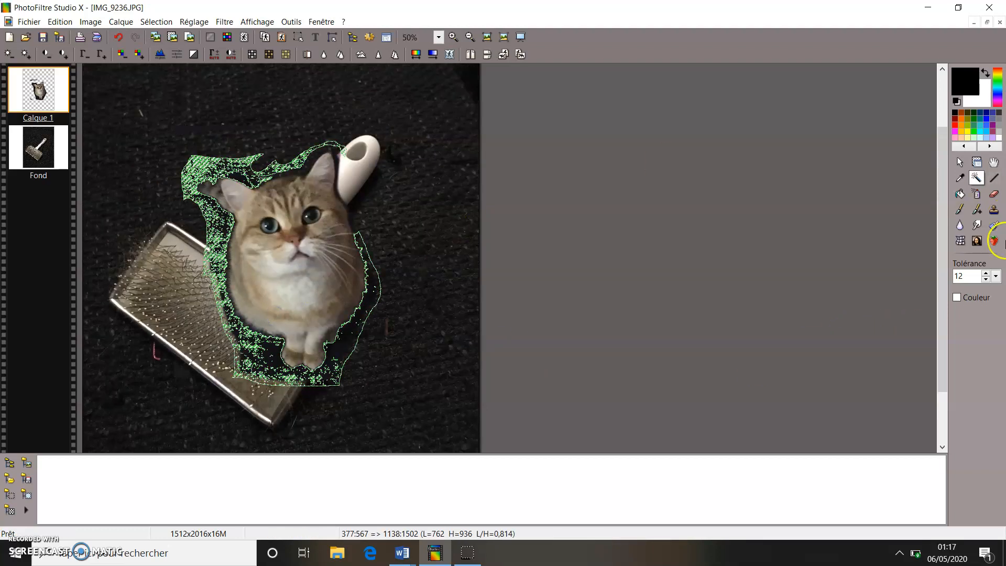
left_click(996, 276)
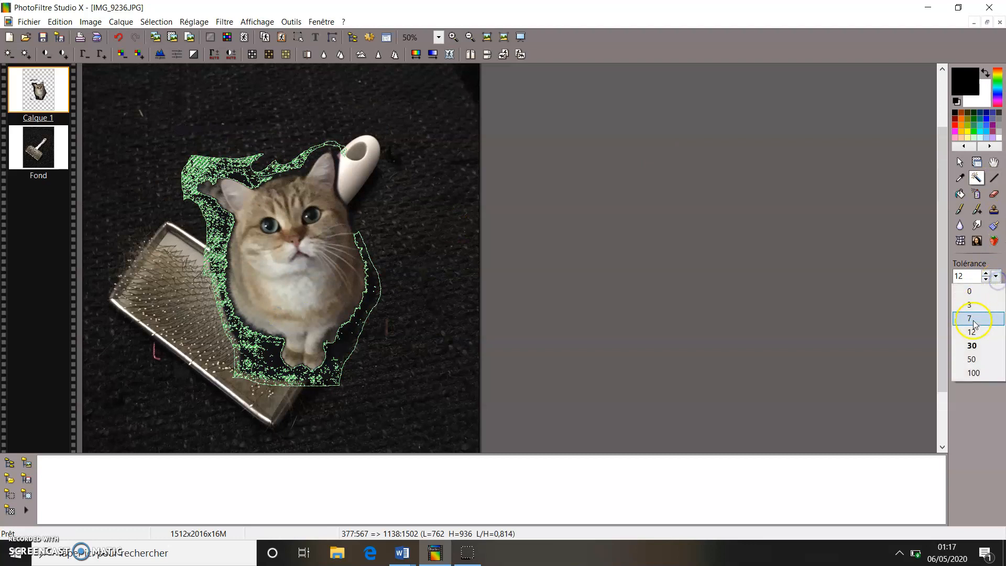
left_click(973, 337)
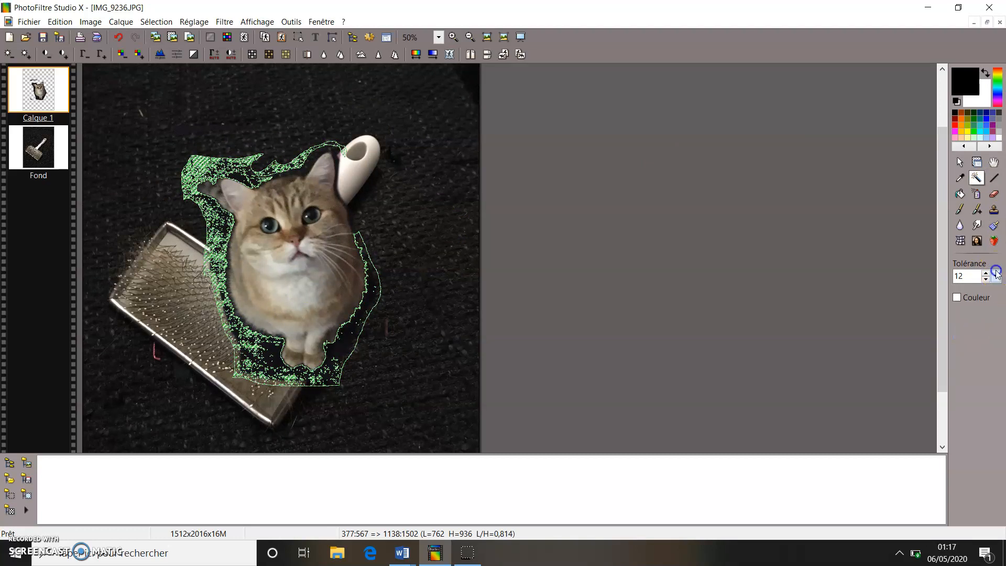
- Reselect the dark background around the cat with the Magic Wand at tolerance 30, delete it and hide the selection
left_click(996, 276)
left_click(978, 348)
key("ctrl+d")
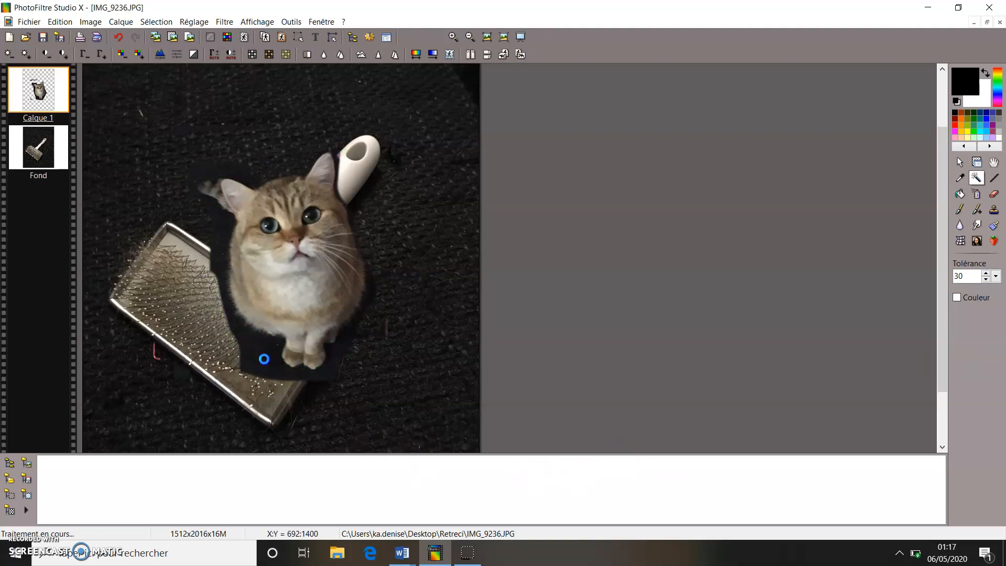
left_click(264, 362)
left_click(264, 360)
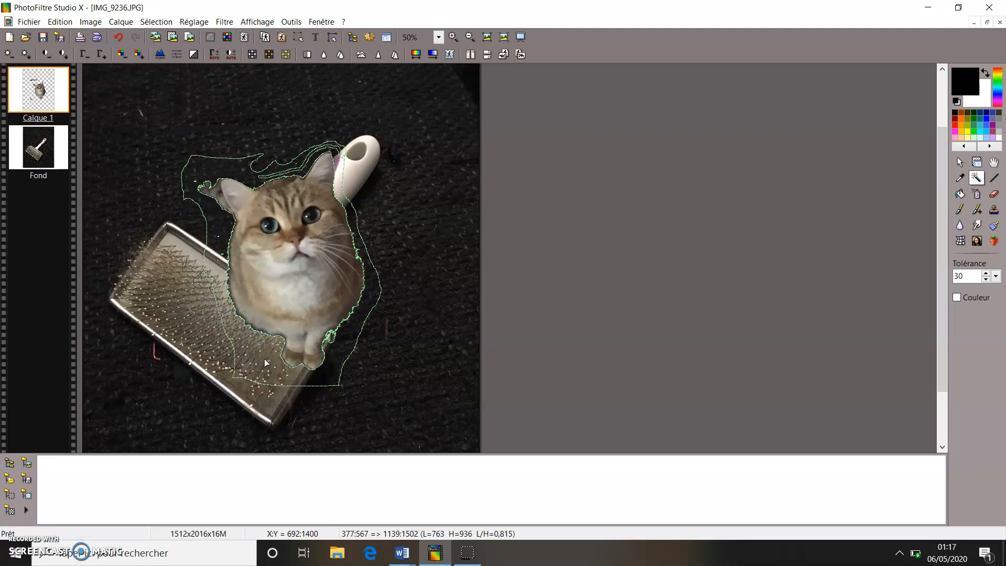
key("ctrl+h")
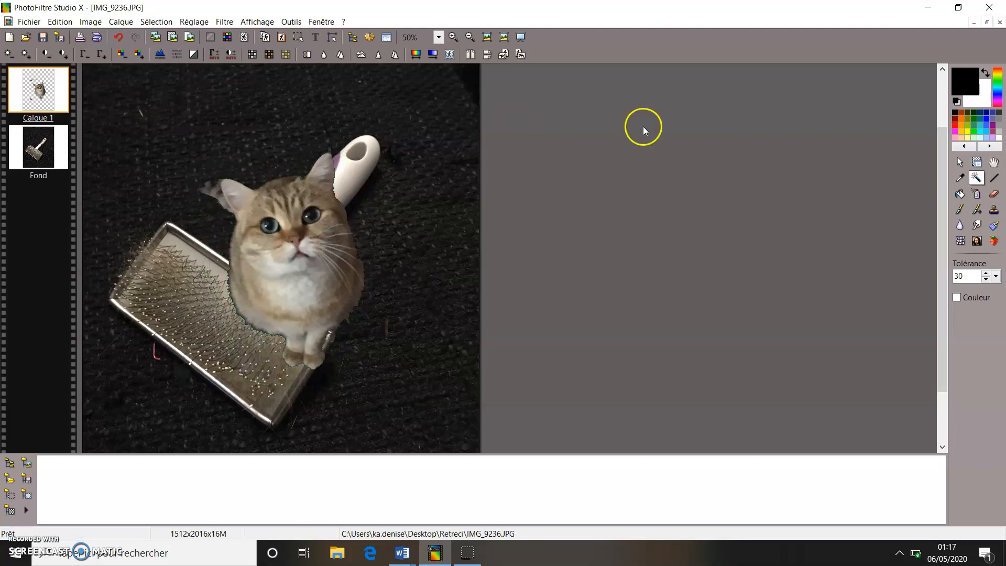
- Erase the leftover background traces around the cat's ears, head and tail with the size 20 Eraser
left_click(995, 208)
left_click(995, 197)
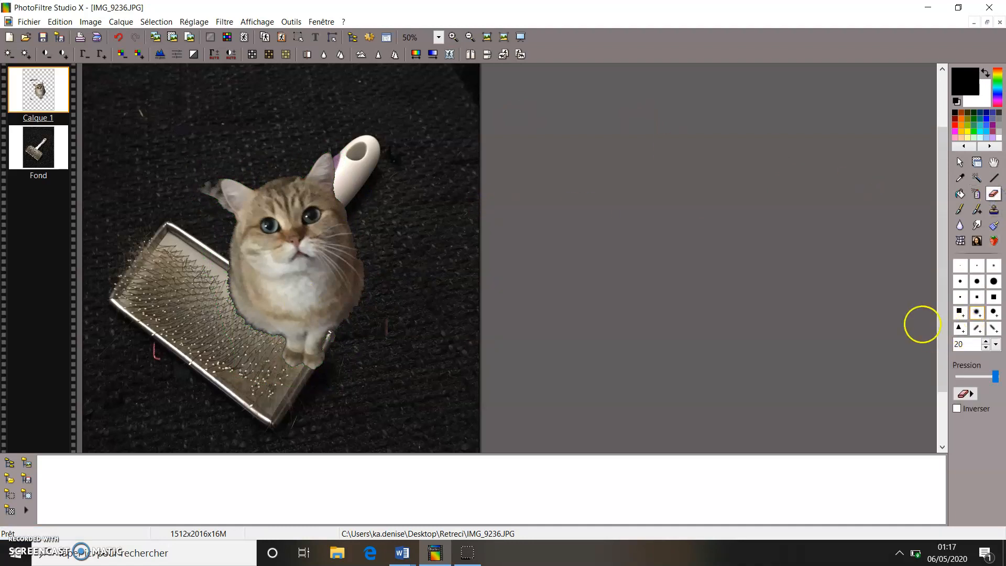
left_click_drag(337, 185, 342, 196)
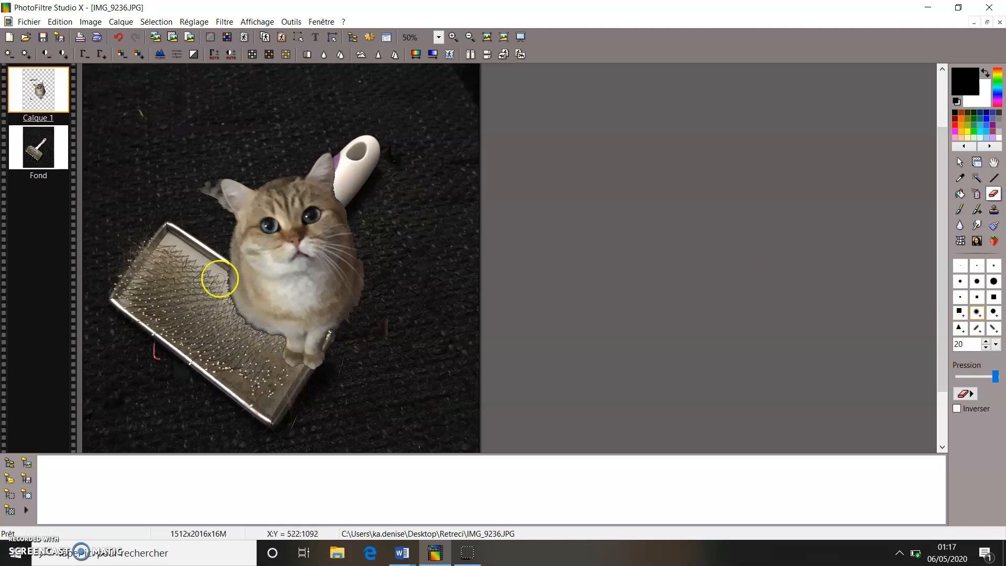
left_click_drag(229, 185, 210, 206)
left_click_drag(261, 177, 203, 169)
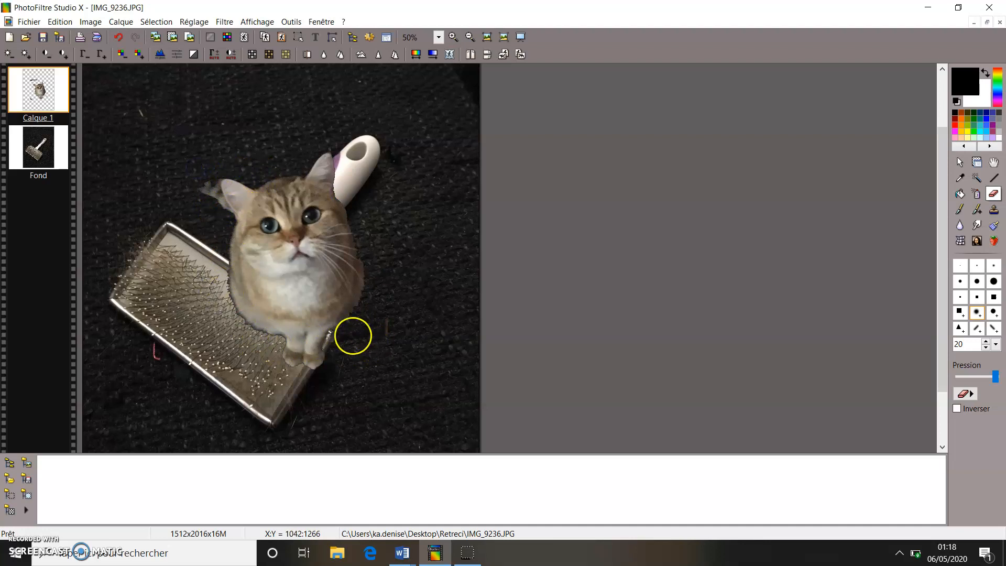
- Erase the remaining stray background traces away from the cat, above it and across the brush head
mouse_move(264, 134)
left_mouse_down()
mouse_move(189, 136)
mouse_move(173, 121)
mouse_move(228, 124)
mouse_move(128, 140)
mouse_move(153, 156)
left_mouse_up()
left_click_drag(196, 314, 154, 388)
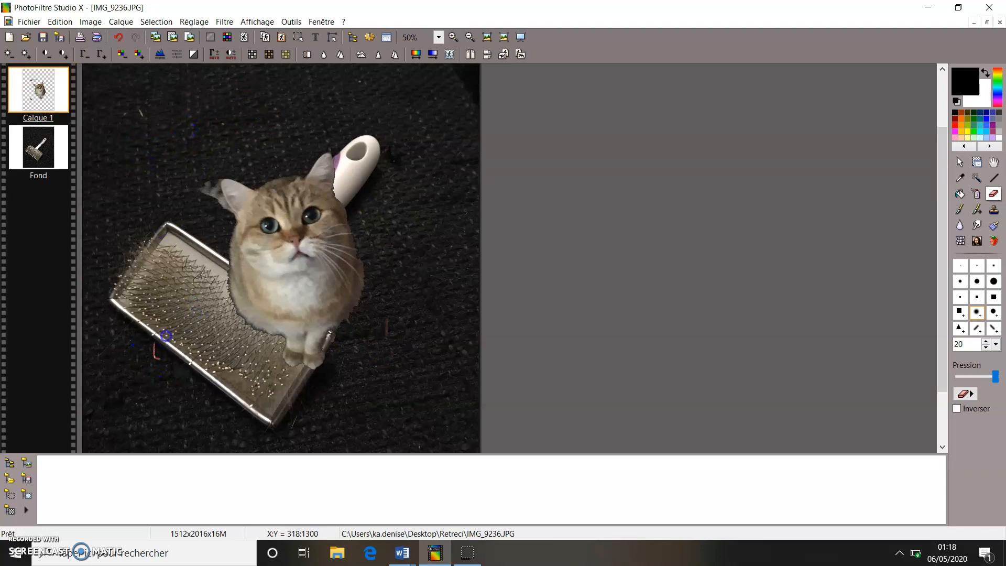
left_click_drag(211, 411, 195, 412)
left_click_drag(188, 375, 164, 336)
left_click_drag(164, 321, 173, 300)
left_click(960, 163)
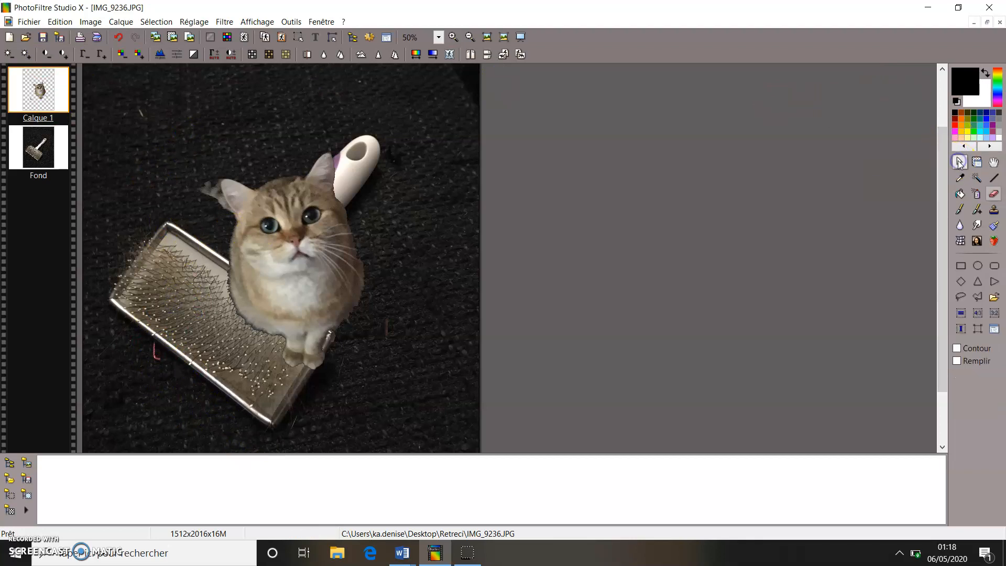
right_click(314, 232)
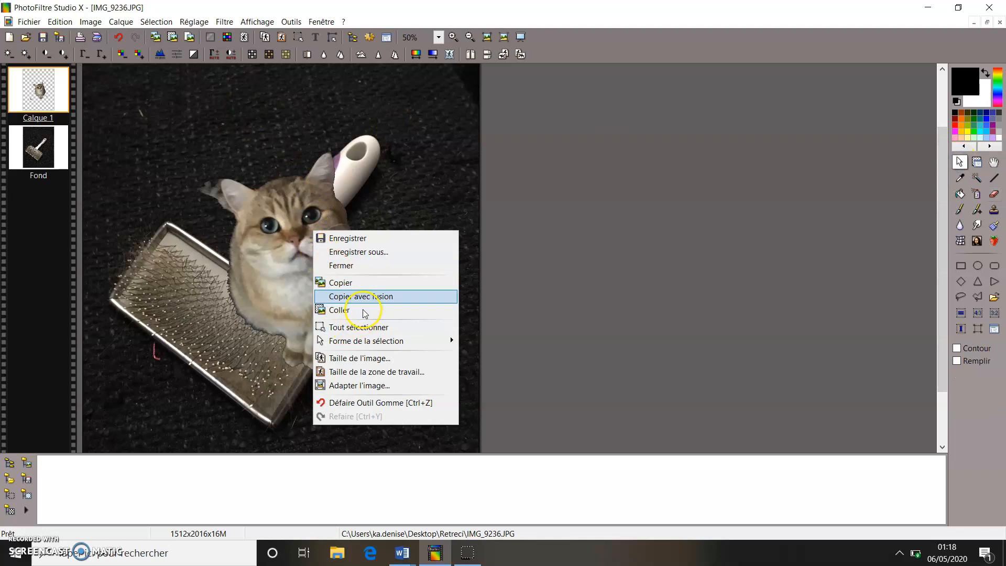
right_click(312, 185)
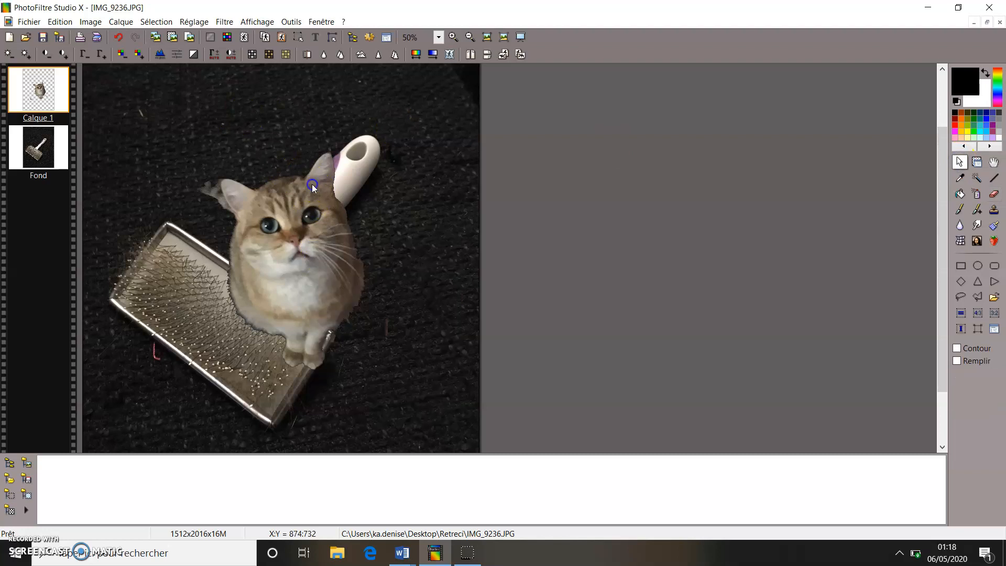
- Shrink the cat layer to about 311 × 380 pixels and place the cat at the base of the brush handle
left_click(977, 162)
left_click(236, 173)
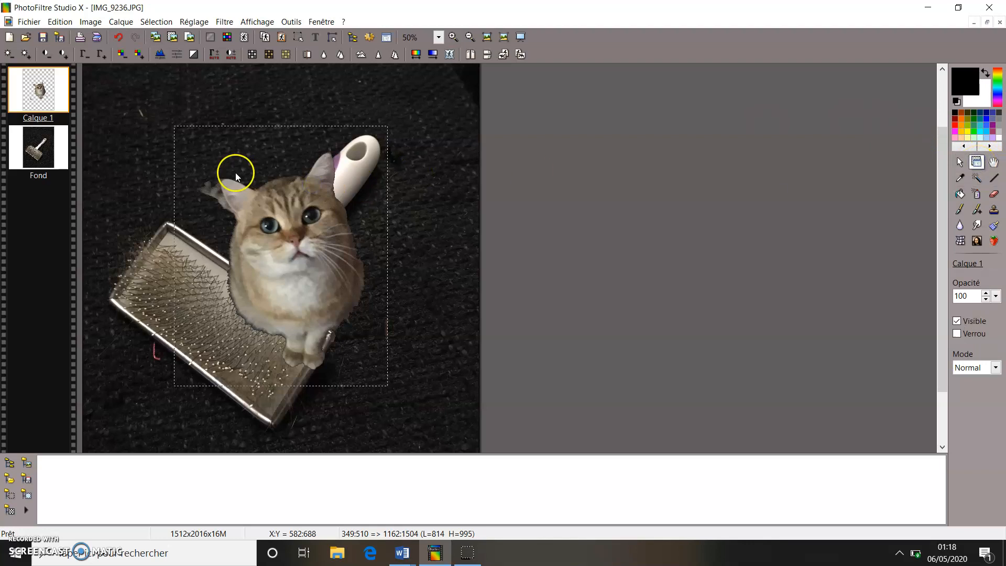
right_click(269, 188)
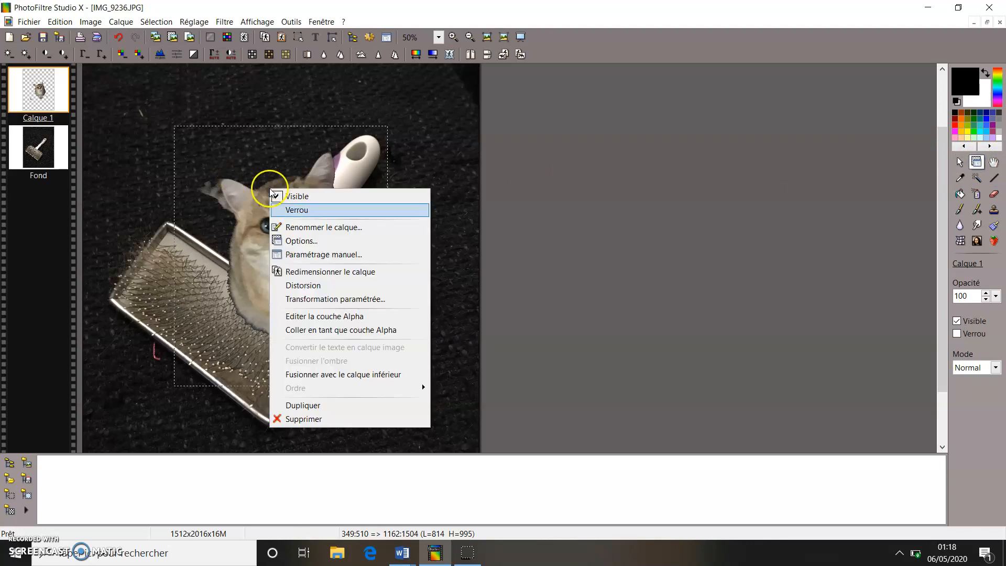
left_click(303, 272)
left_click_drag(388, 126, 285, 193)
mouse_move(308, 158)
left_mouse_down()
mouse_move(314, 147)
mouse_move(294, 163)
left_mouse_up()
left_click_drag(264, 207, 265, 215)
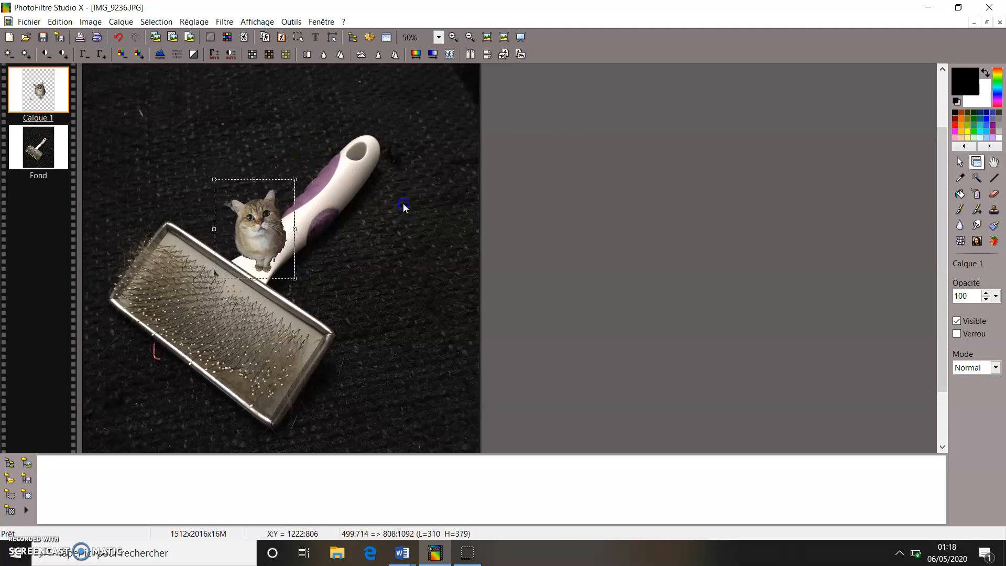
double_click(279, 198)
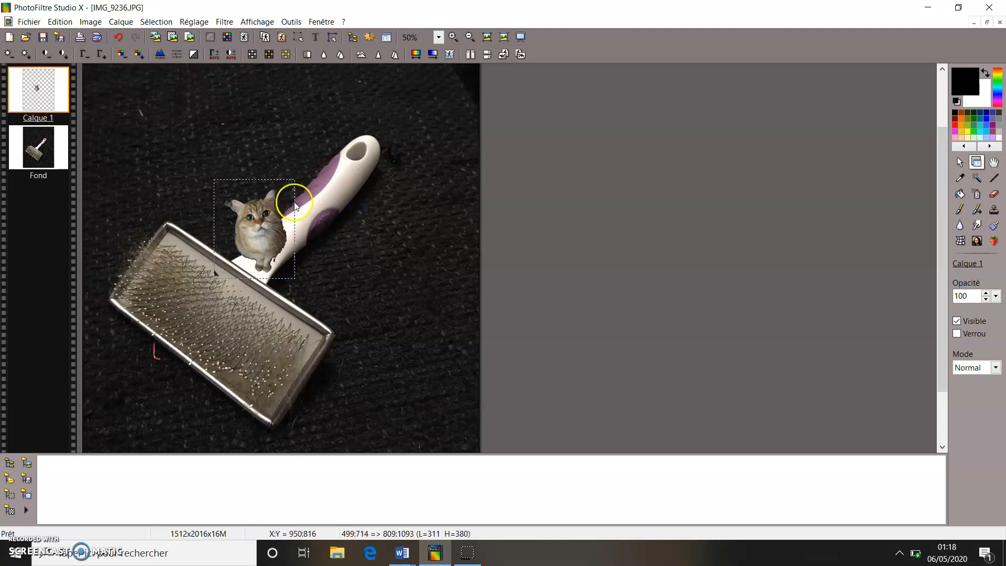
left_click(416, 270)
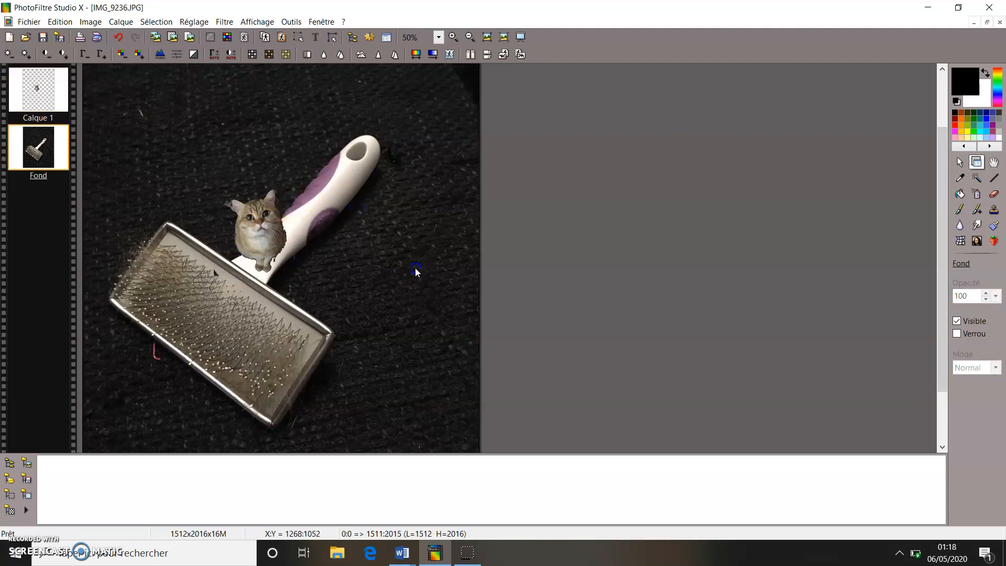
- Erase the stray dark mark on the brush head from Calque 1 with the size 20 Eraser
left_click(994, 197)
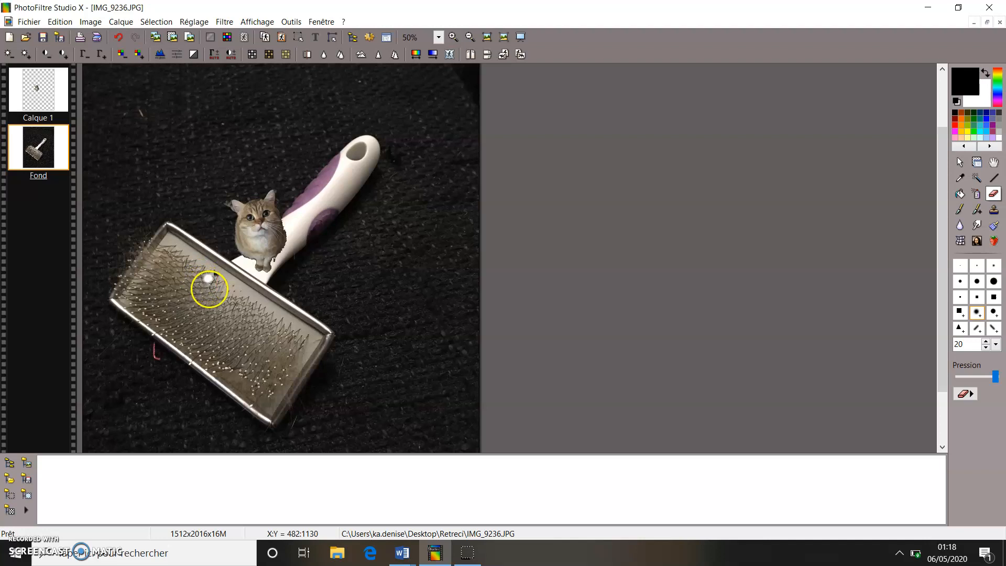
key("ctrl+z")
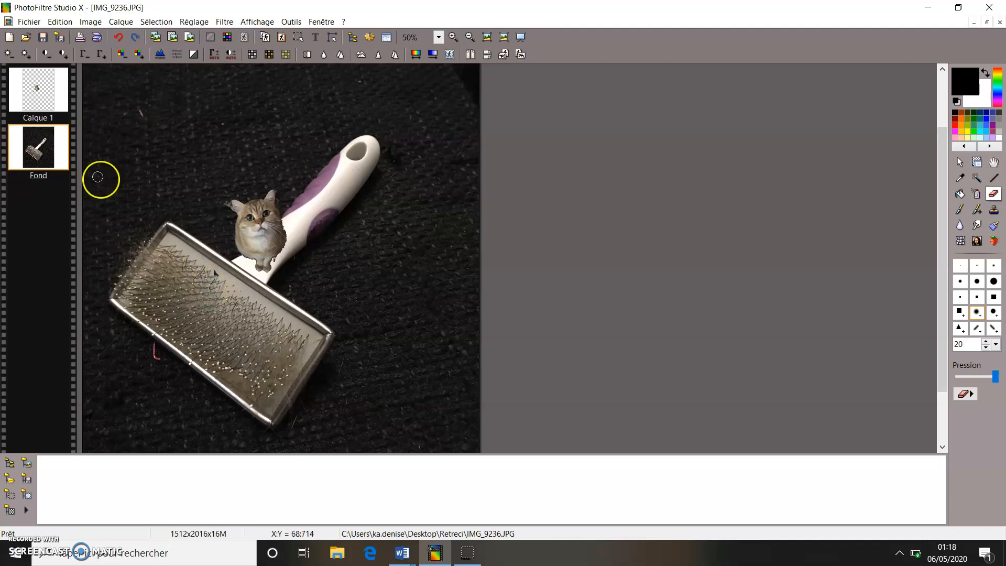
left_click(41, 90)
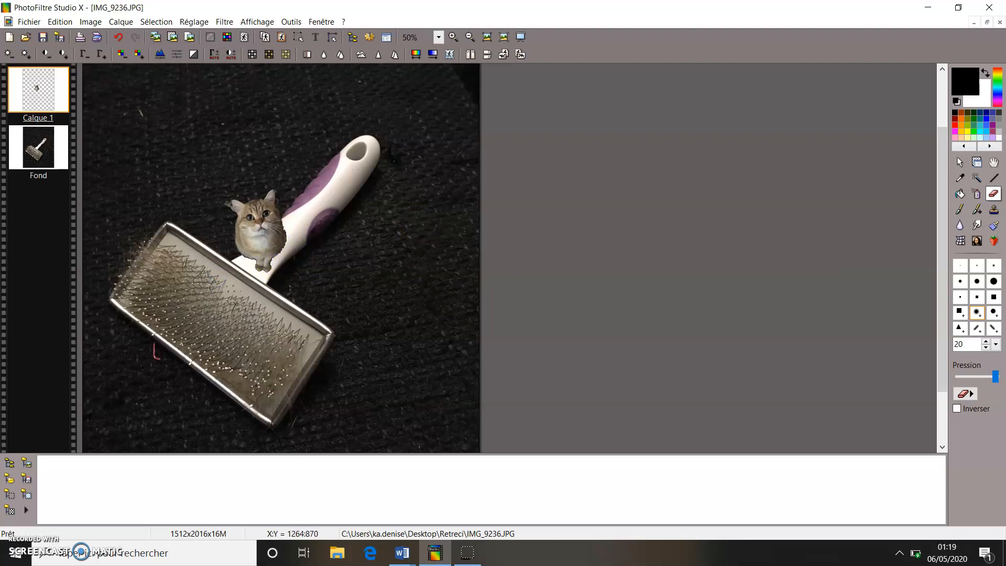
- Start saving a copy of the montage in the Retreci folder with the file name art3
left_click(29, 21)
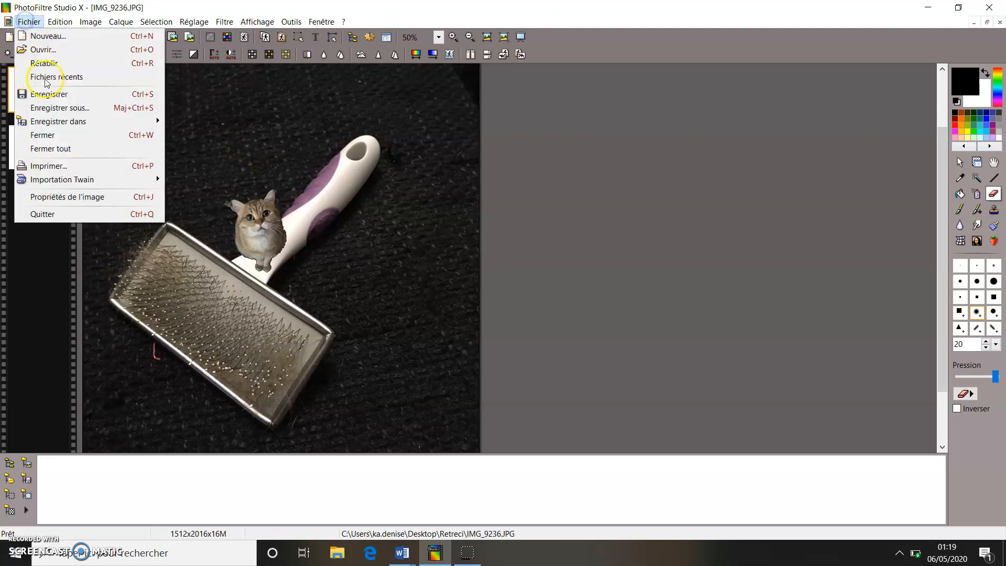
left_click(58, 108)
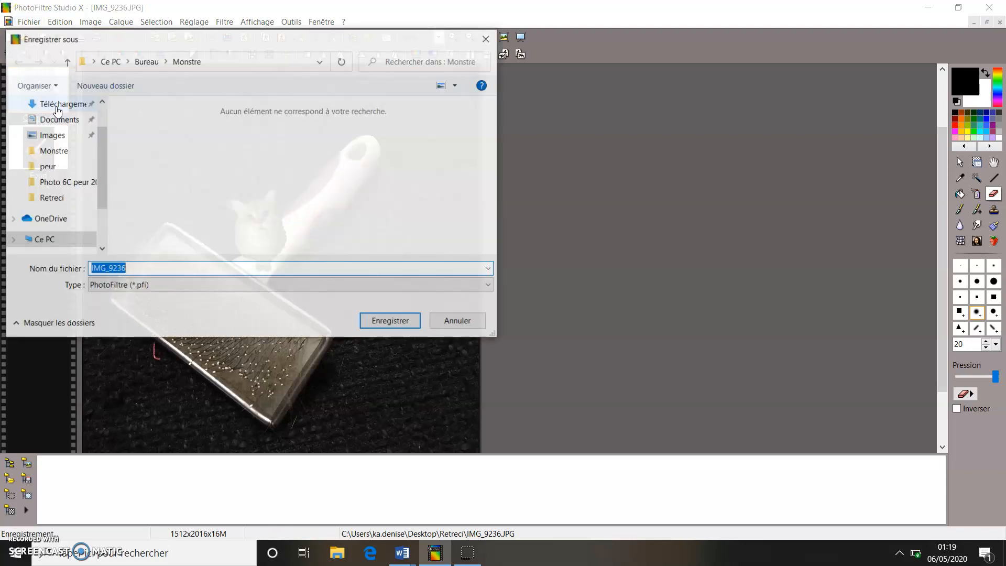
left_click(51, 197)
left_click(132, 267)
double_click(131, 268)
type("art")
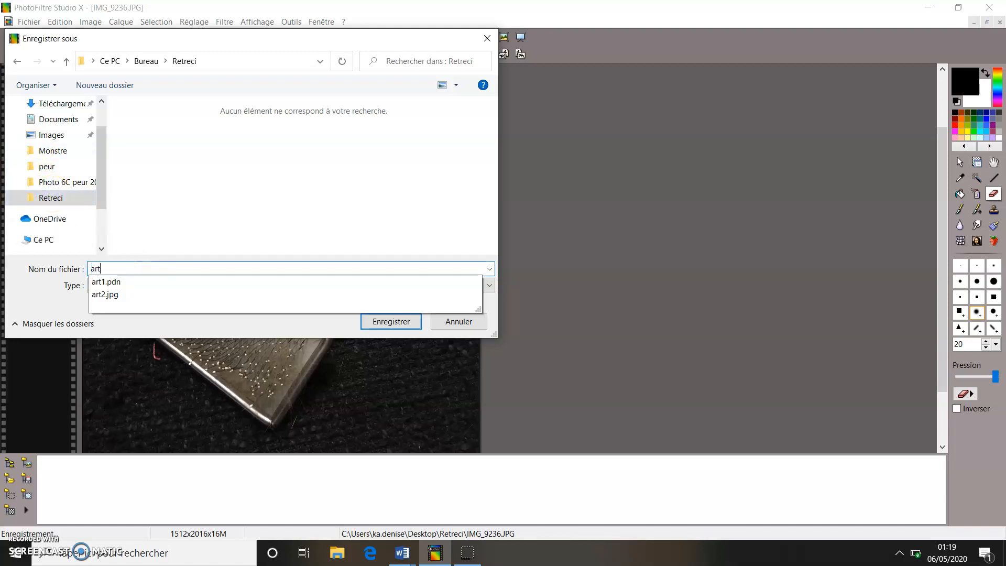
key("Down")
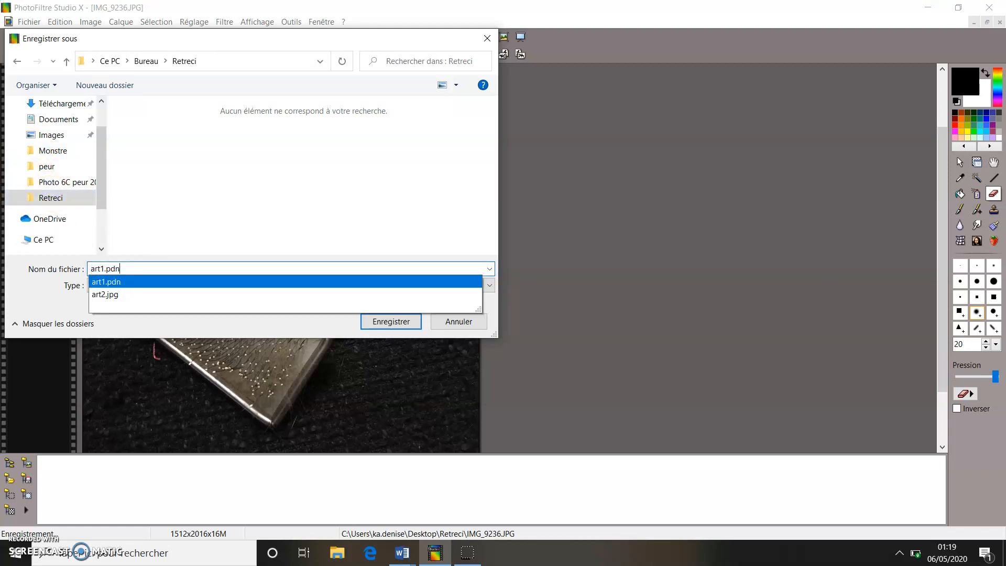
key("BackSpace")
key("BackSpace")
key("BackSpace")
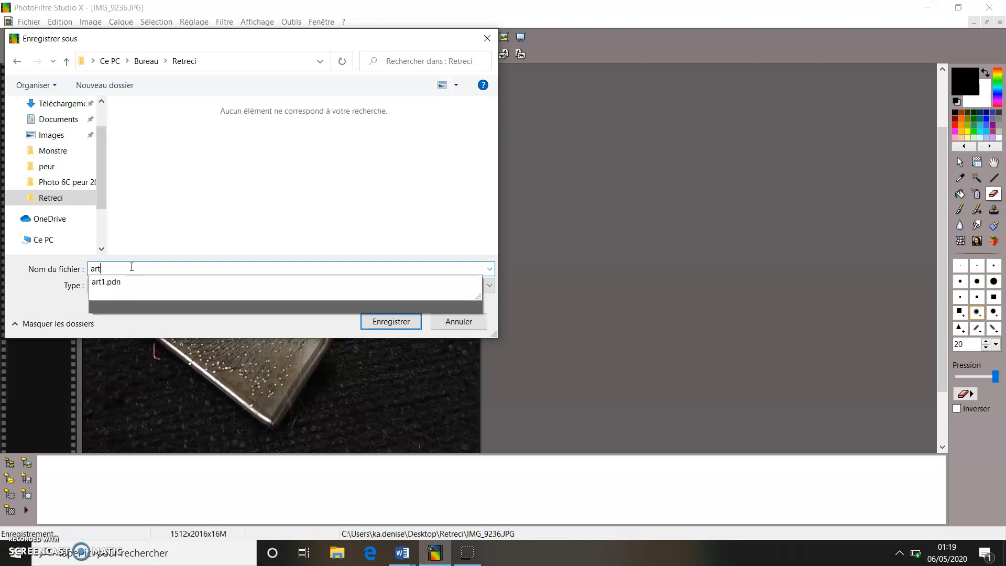
type("3")
- Choose JPEG as the file type and save the image, agreeing to continue without layers
left_click(136, 285)
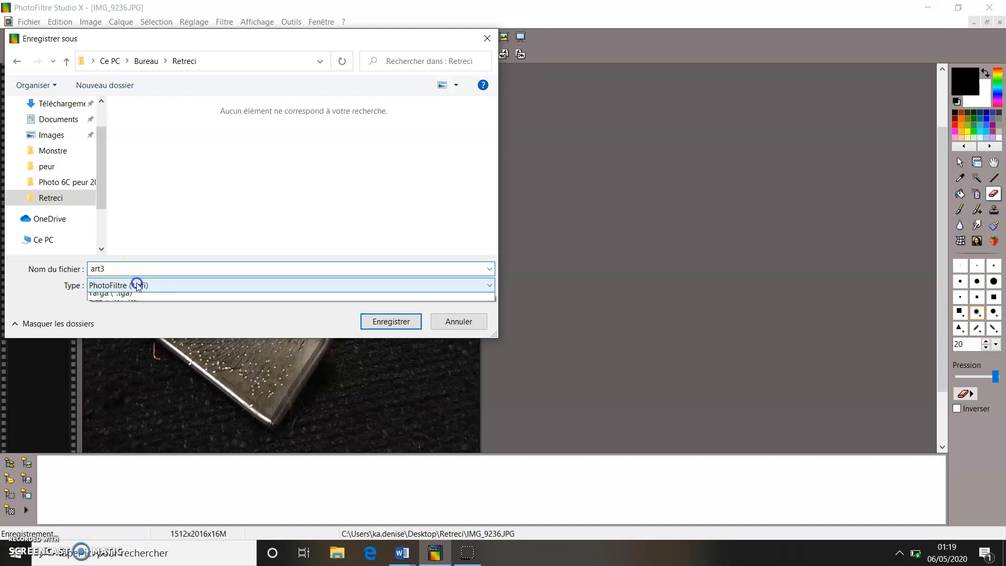
left_click(137, 331)
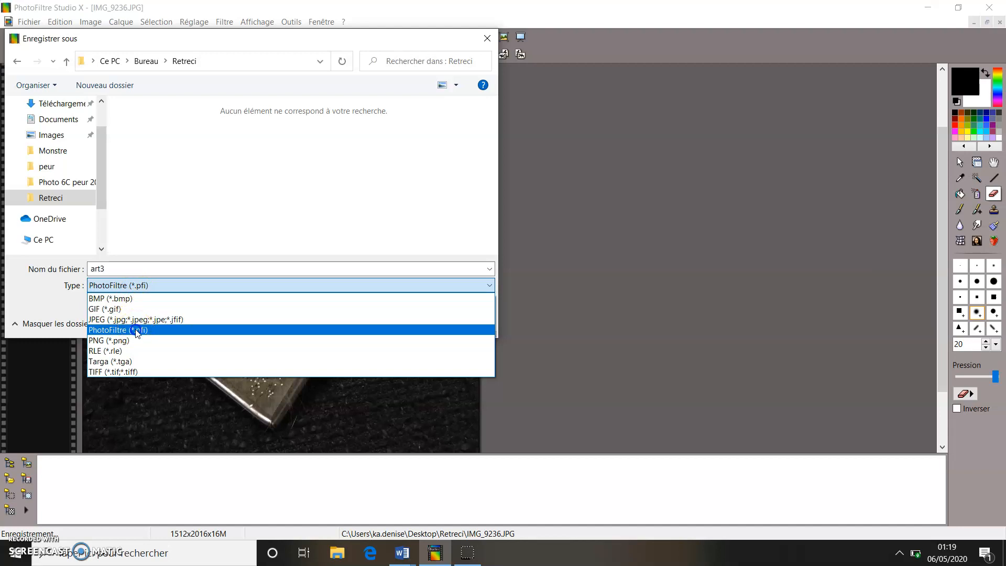
left_click(138, 332)
left_click(154, 300)
left_click(174, 285)
left_click(156, 320)
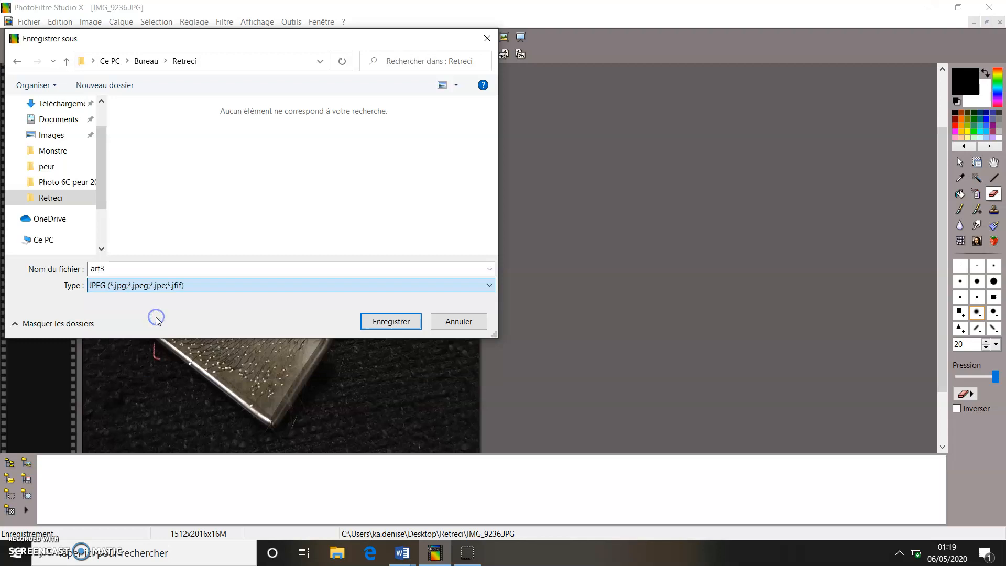
left_click(383, 322)
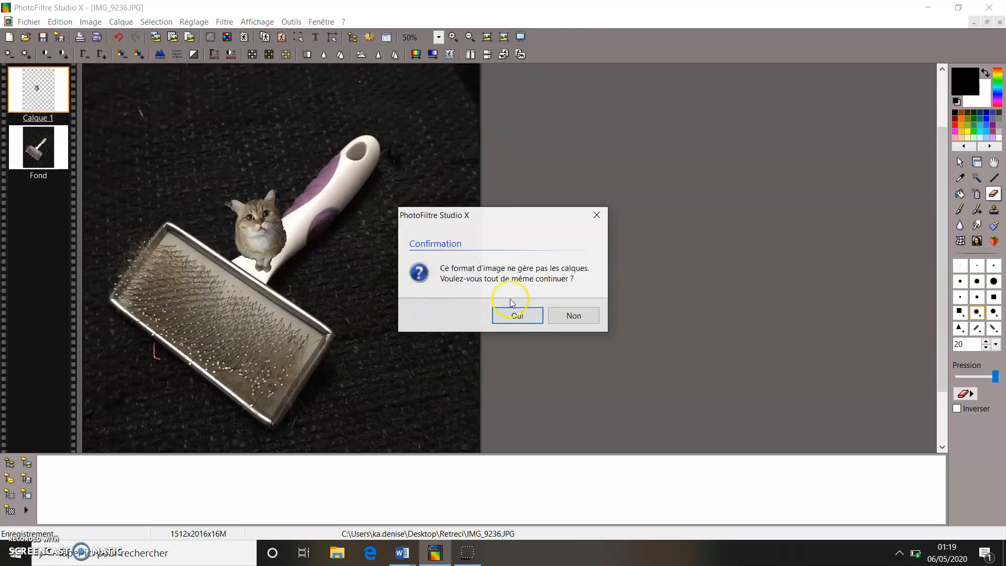
left_click(516, 316)
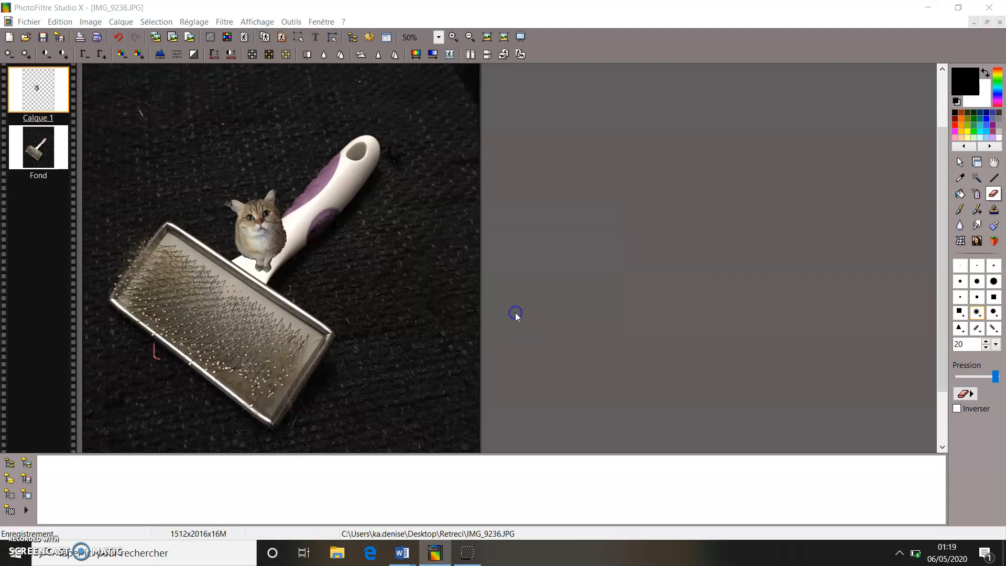
left_click(540, 353)
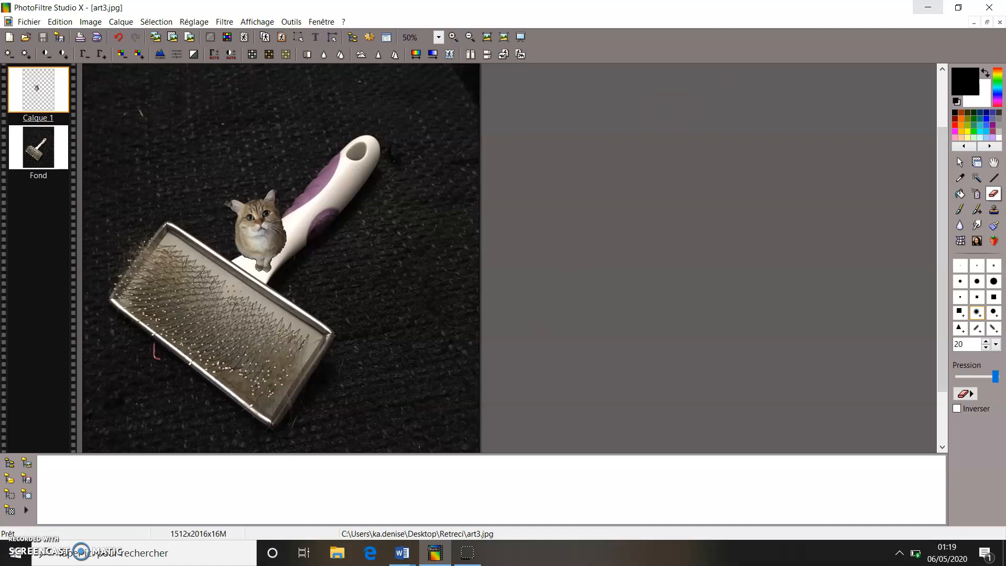
- Leave PhotoFiltre, switch to Firefox in a maximized window and launch the advanced Pixlr E editor from pixlr.com
left_click(999, 7)
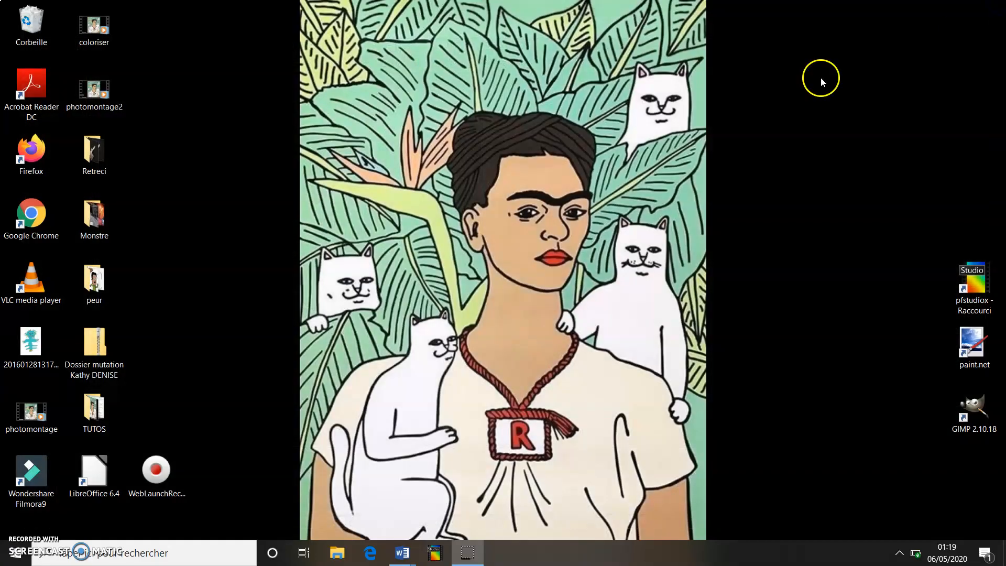
left_click(33, 158)
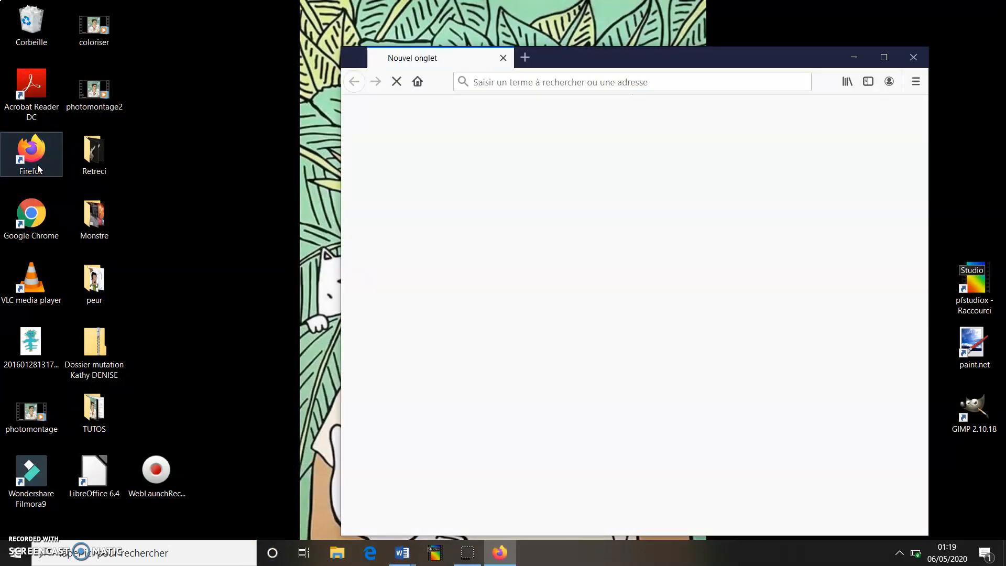
left_click(884, 57)
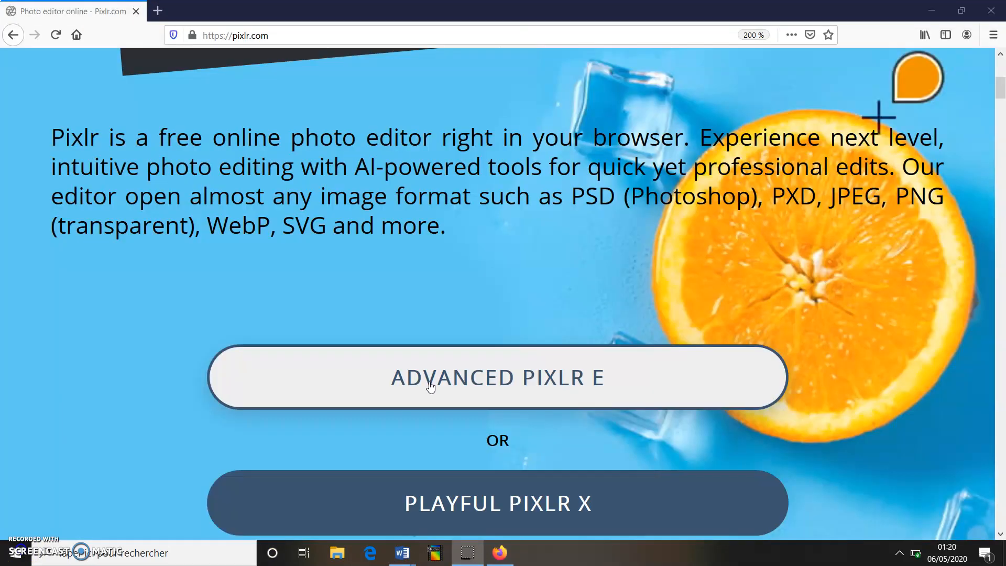
left_click(429, 381)
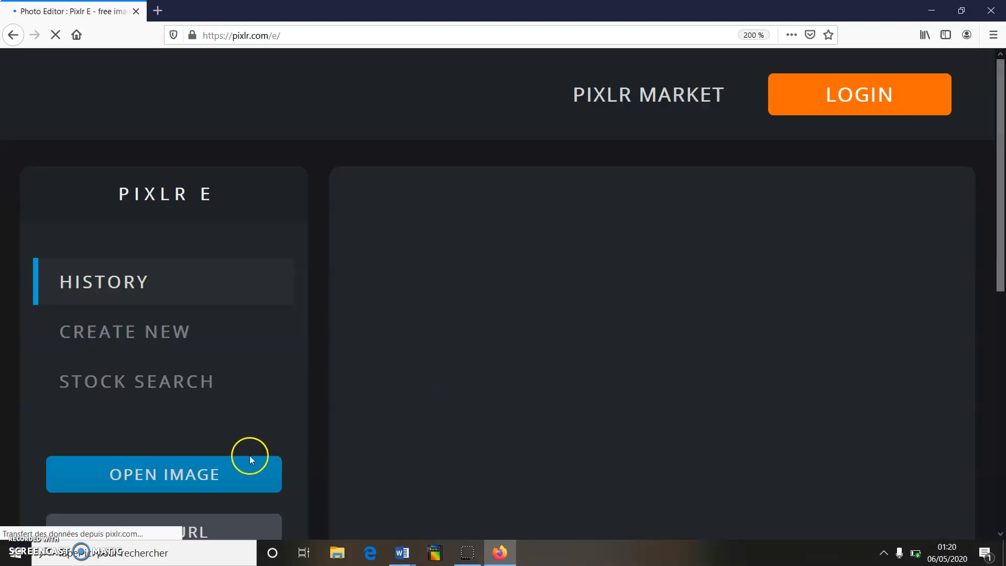
- Open the brush photo IMG_9236 from the Retreci folder
left_click(195, 476)
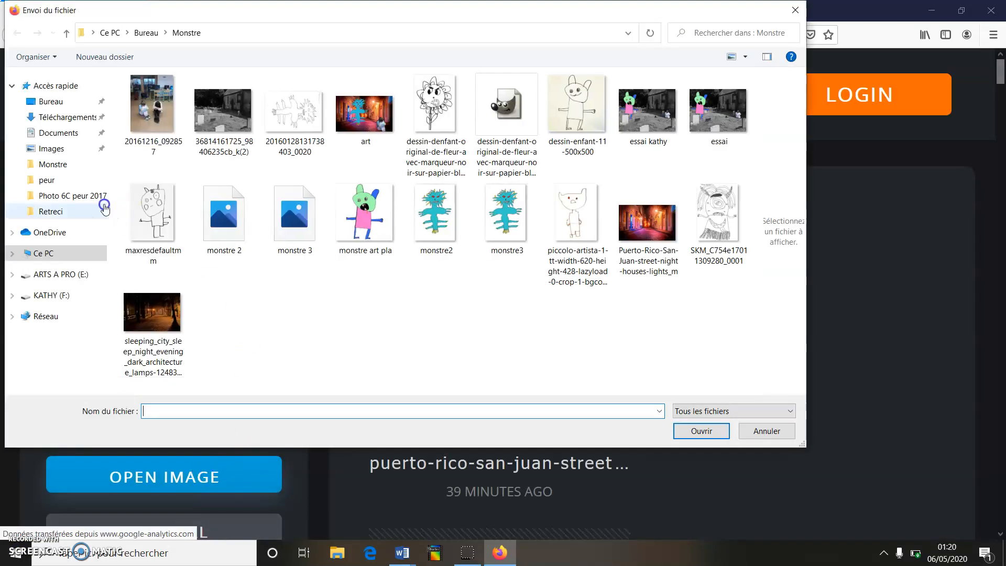
left_click(55, 211)
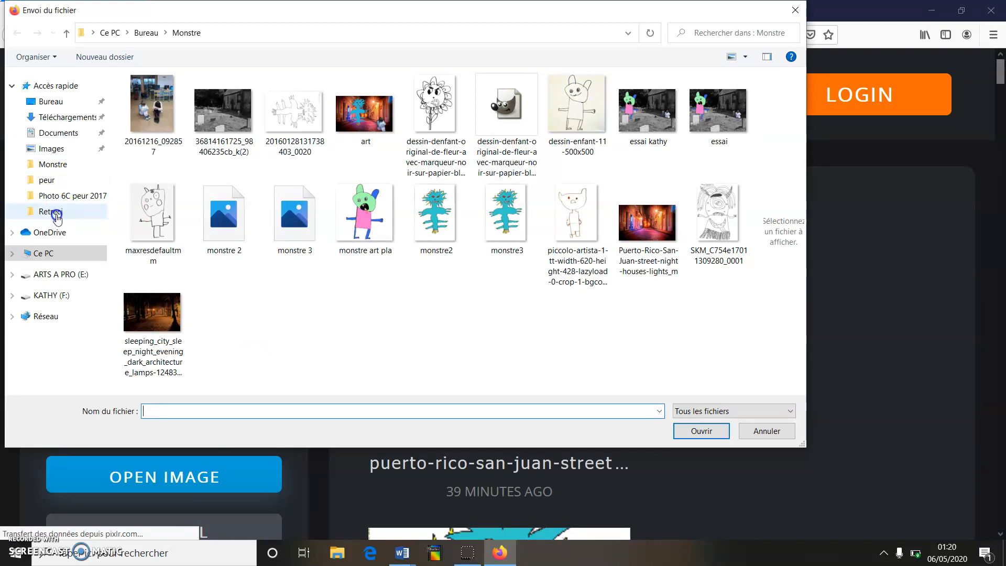
left_click(366, 100)
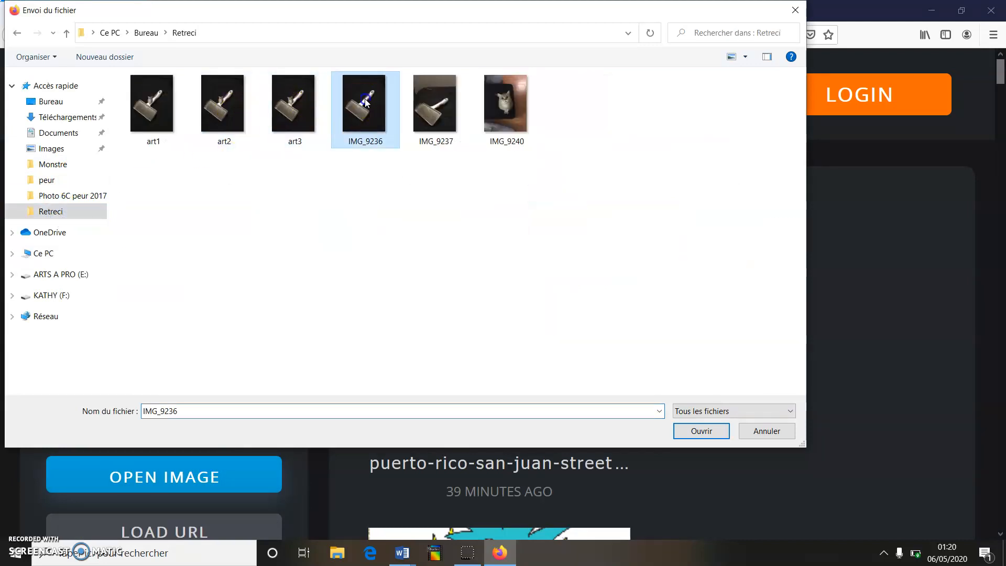
left_click(692, 433)
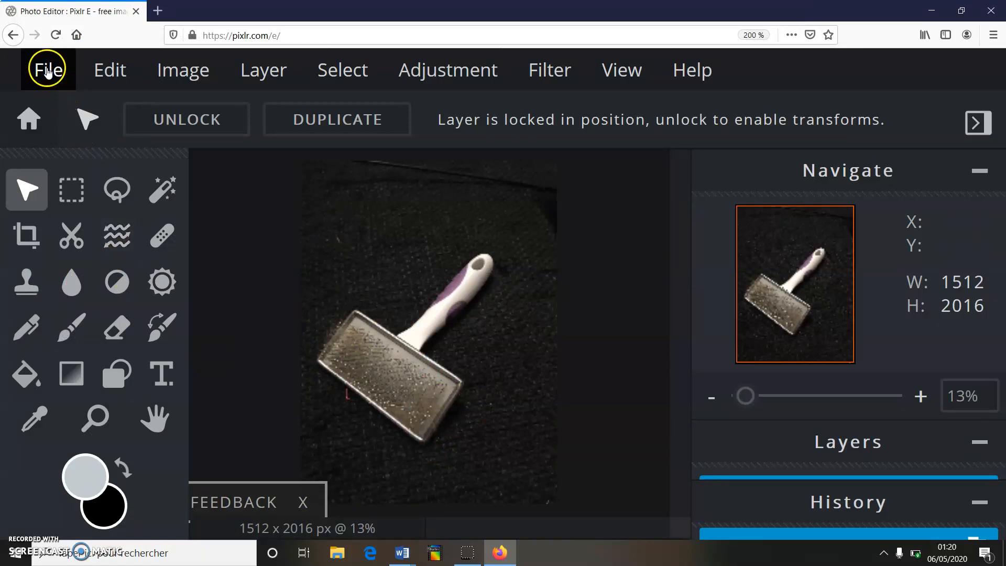
- Open the cat photo IMG_9240 from the Retreci folder as a second image
left_click(48, 69)
left_click(69, 121)
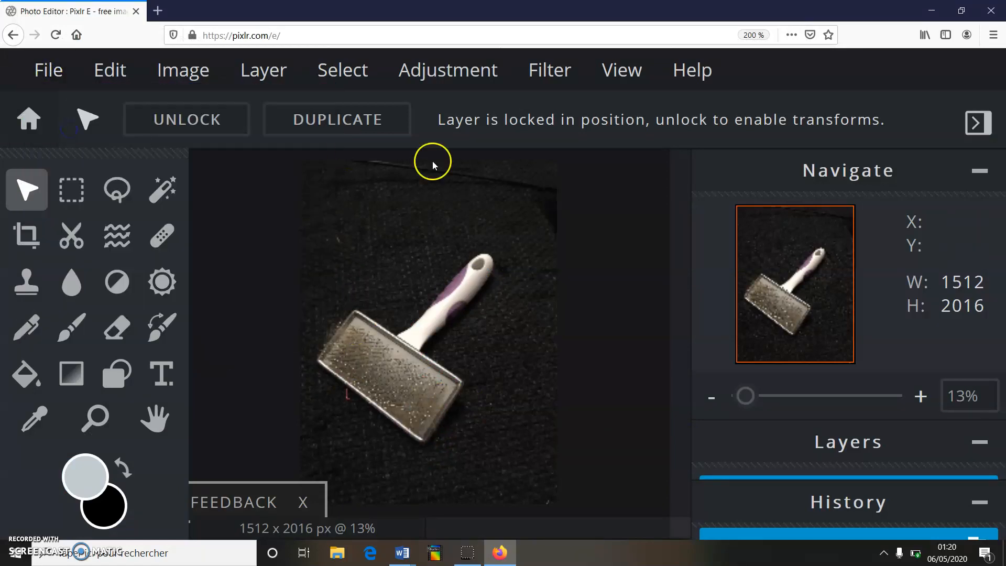
left_click(505, 109)
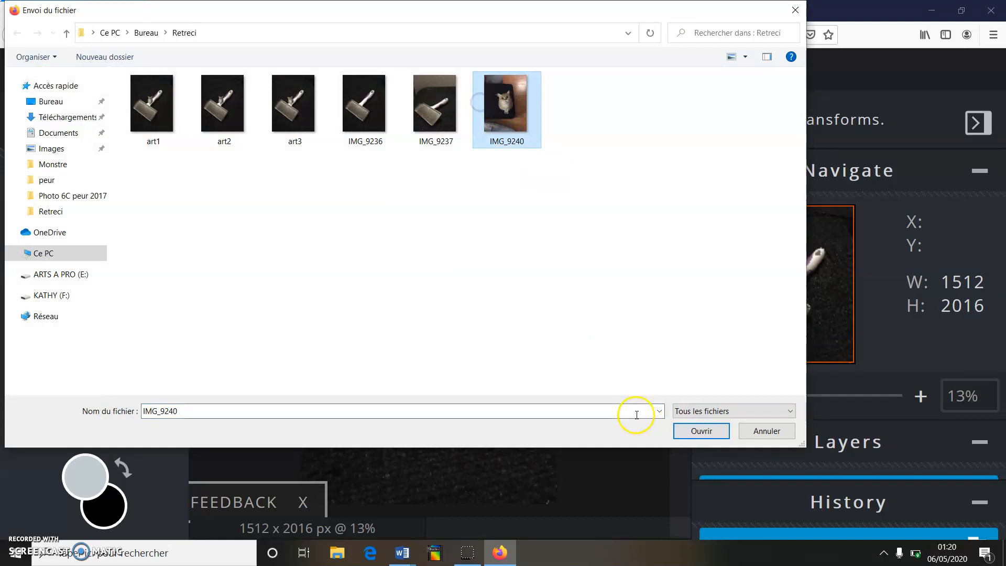
left_click(702, 431)
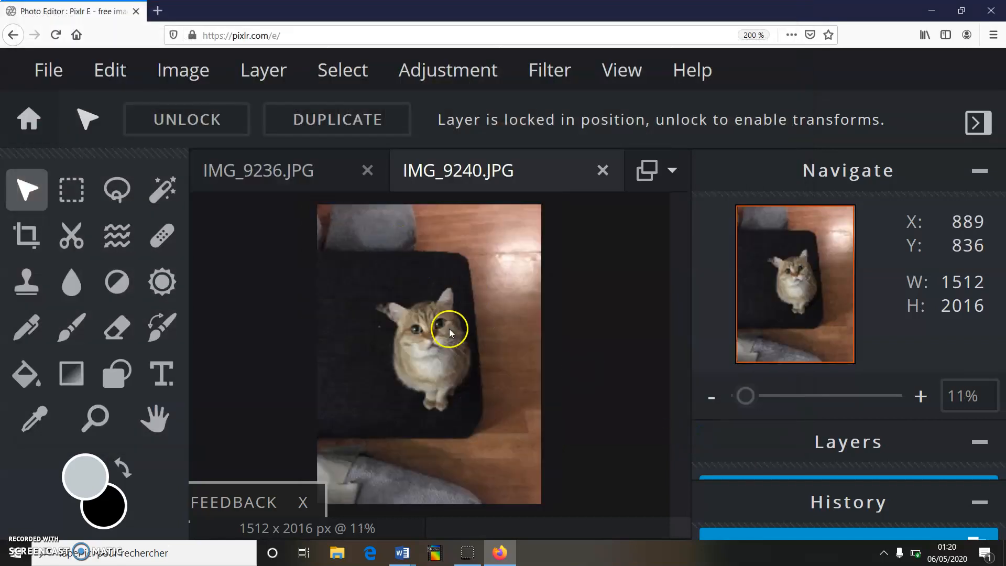
scroll(445, 328, "up", 1)
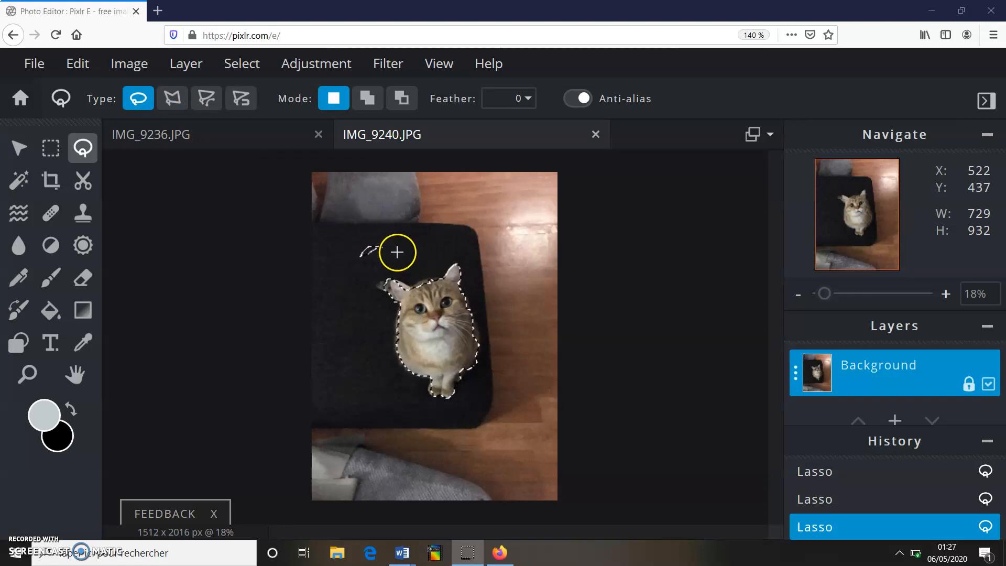
- Extend the cat's lasso selection in add mode to take in the area around its ears and the side of its body
left_click_drag(437, 277, 423, 279)
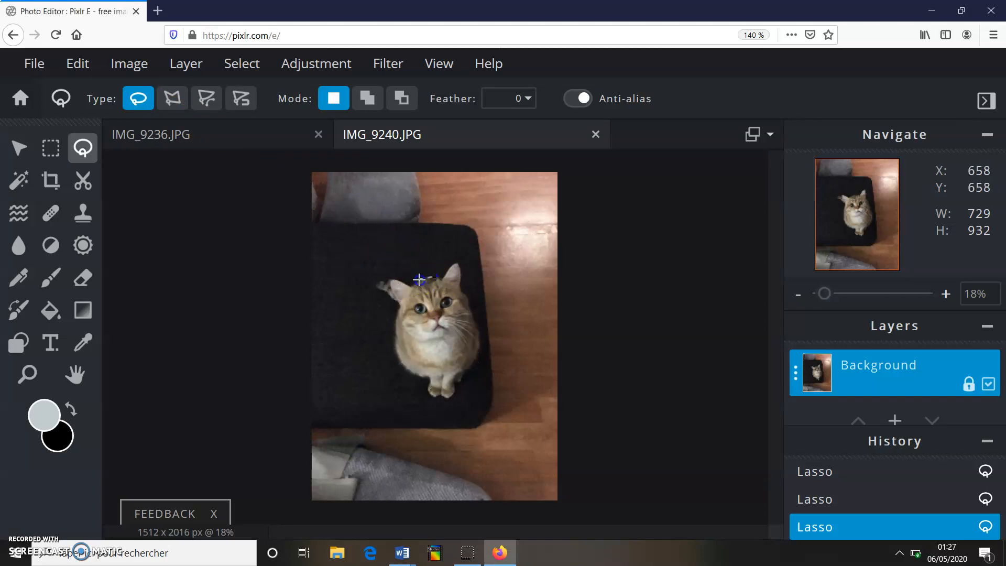
key("ctrl+z")
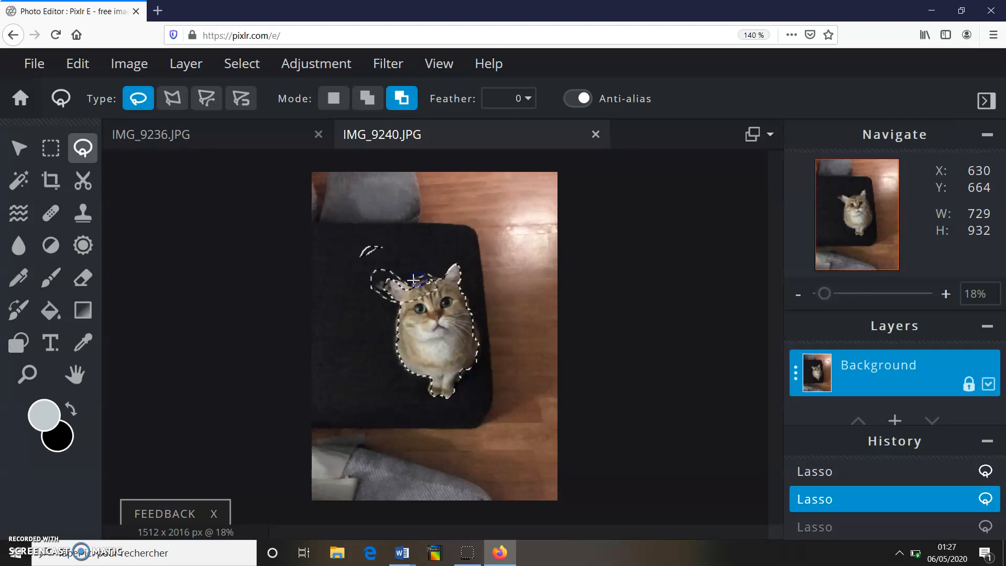
key("ctrl+y")
key("ctrl")
key("shift")
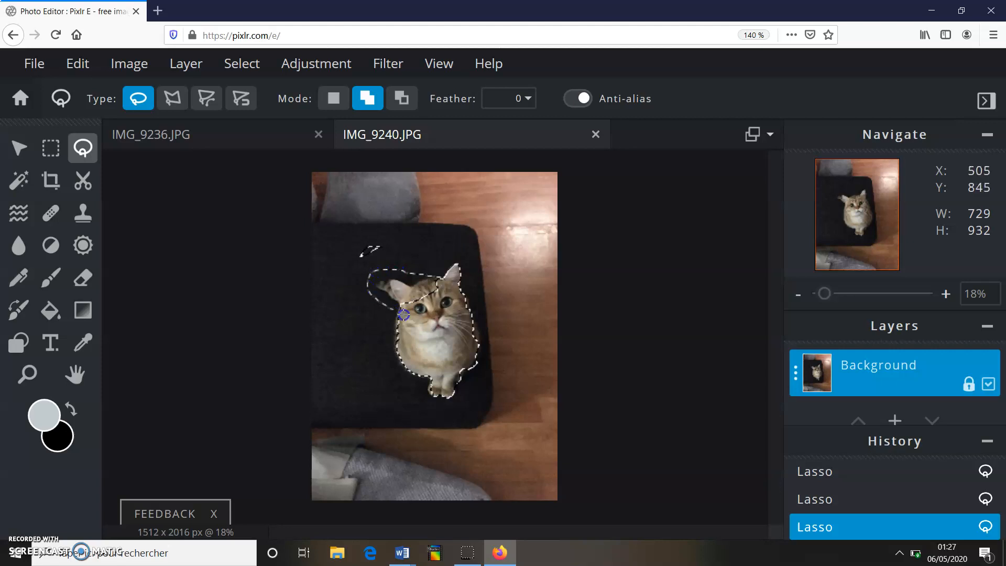
left_click_drag(454, 286, 454, 285)
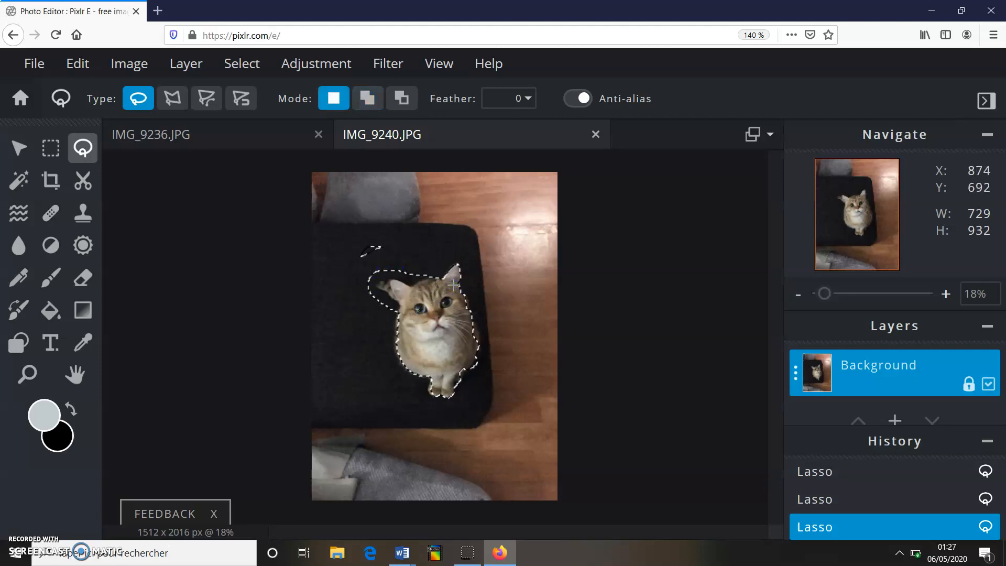
key("shift")
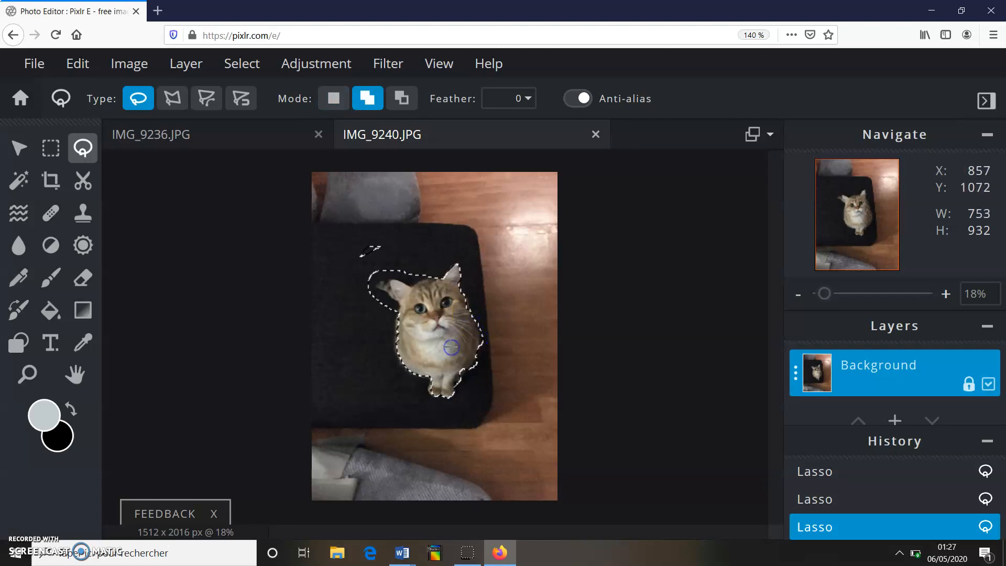
- Copy the selected cat and switch to the brush photo IMG_9236
key("ctrl+c")
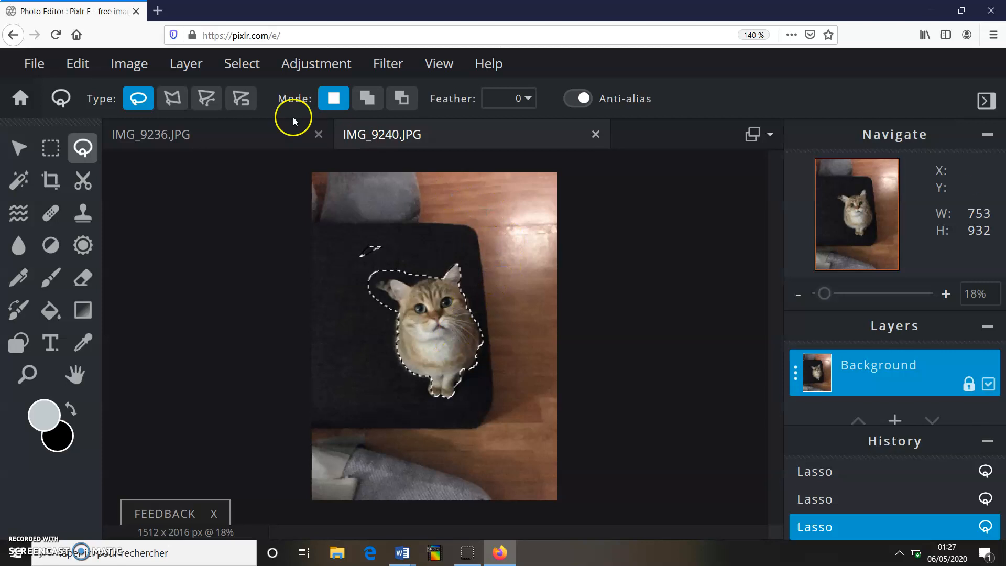
left_click(254, 133)
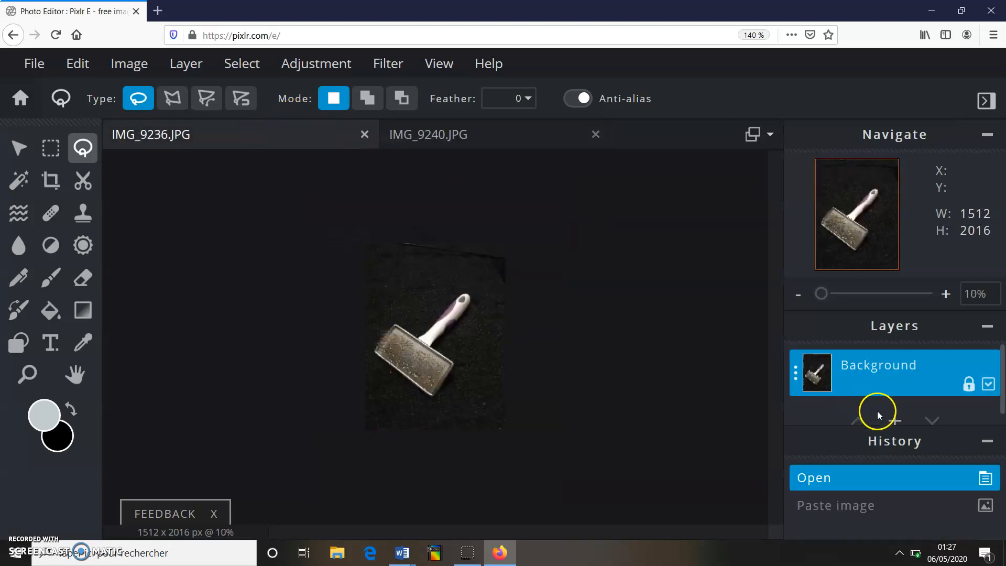
left_click(897, 418)
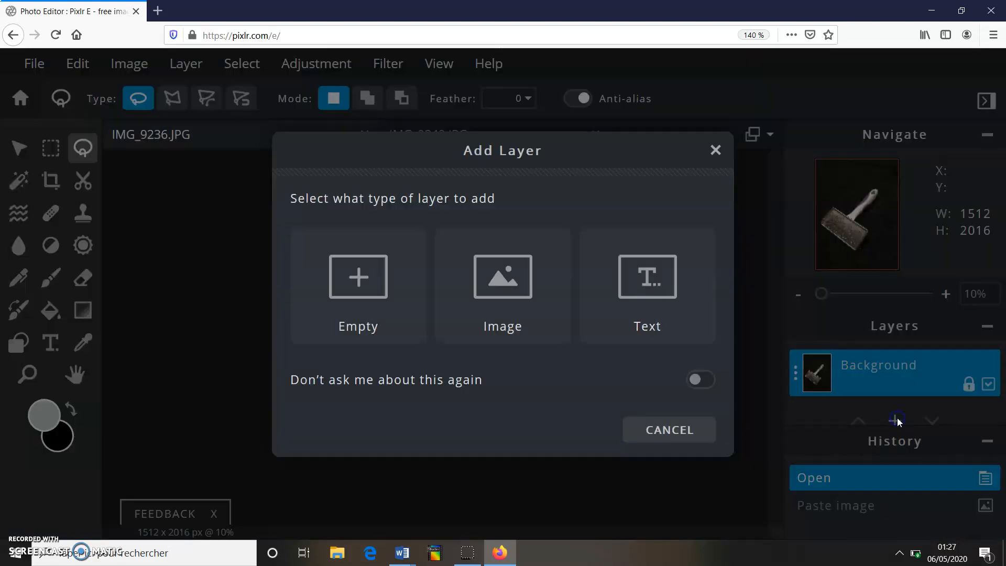
left_click(521, 292)
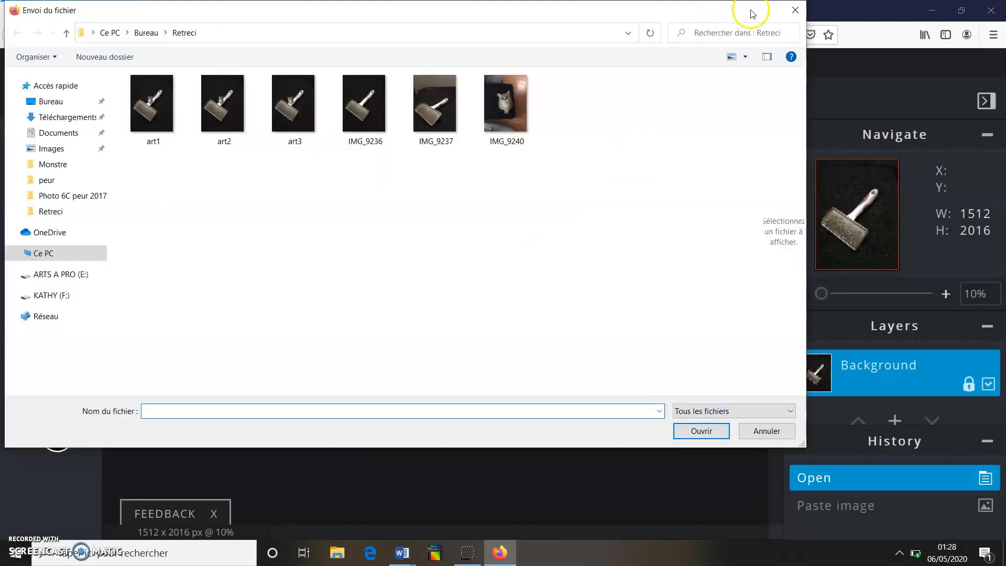
left_click(796, 10)
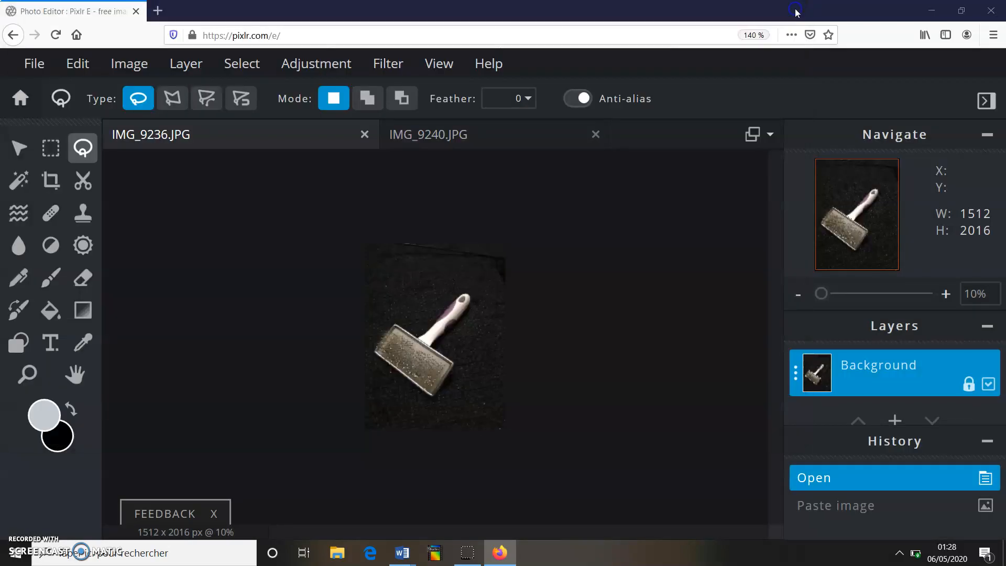
- Add an empty layer to the brush photo and paste the copied cat
left_click(896, 419)
left_click(354, 294)
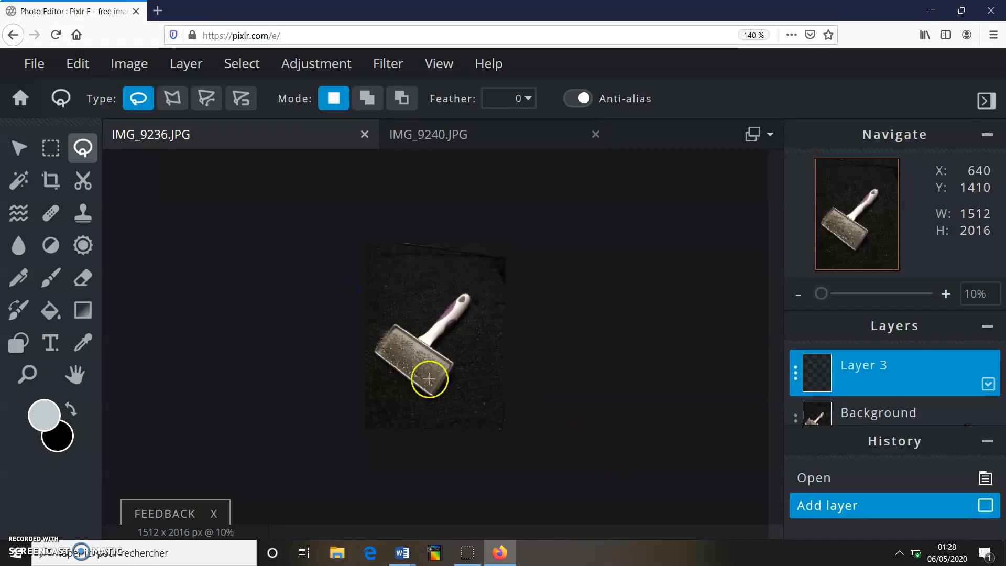
key("ctrl+v")
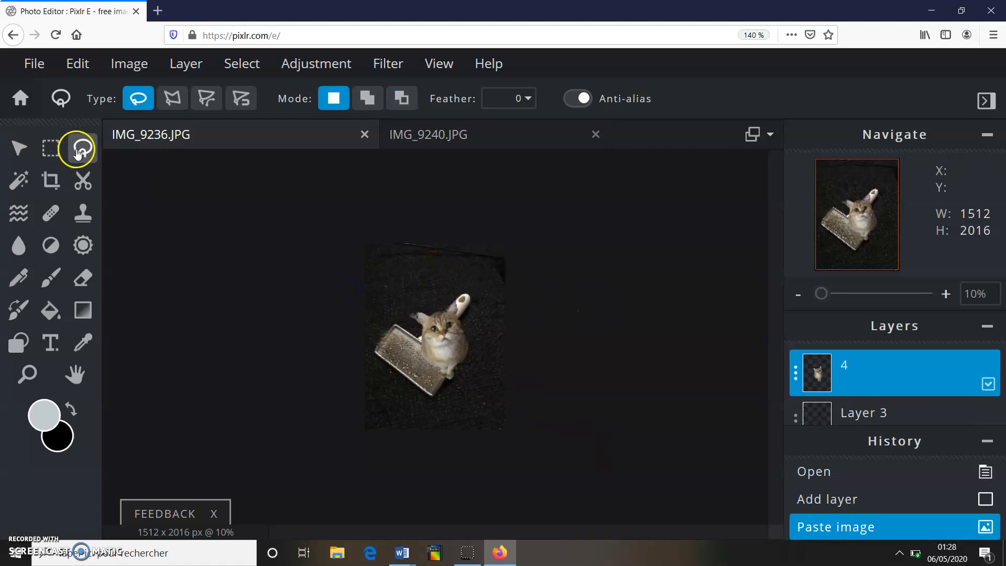
- Shrink the pasted cat proportionally to about 453 × 561 px and position it at the base of the brush handle
left_click(14, 156)
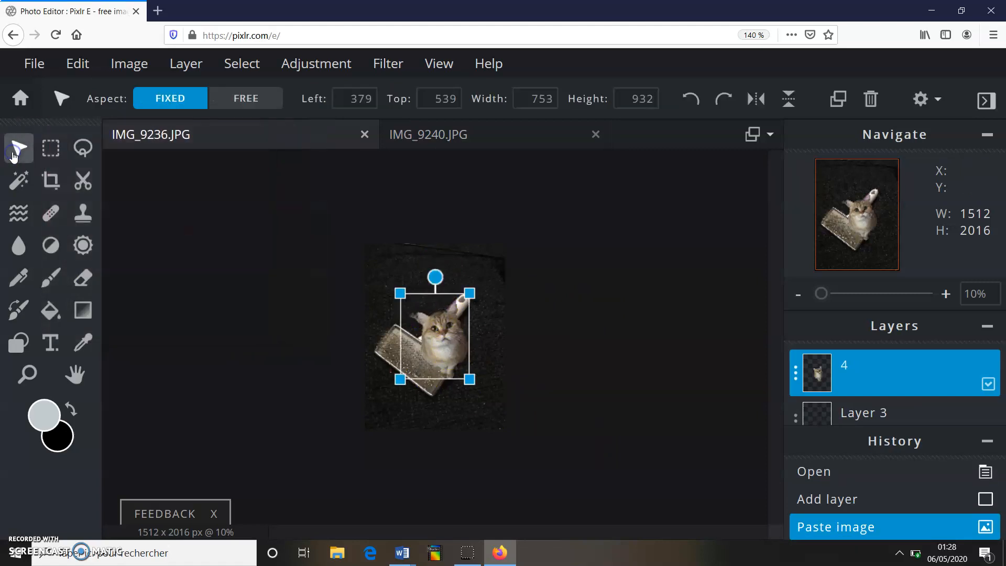
left_click_drag(470, 294, 445, 290)
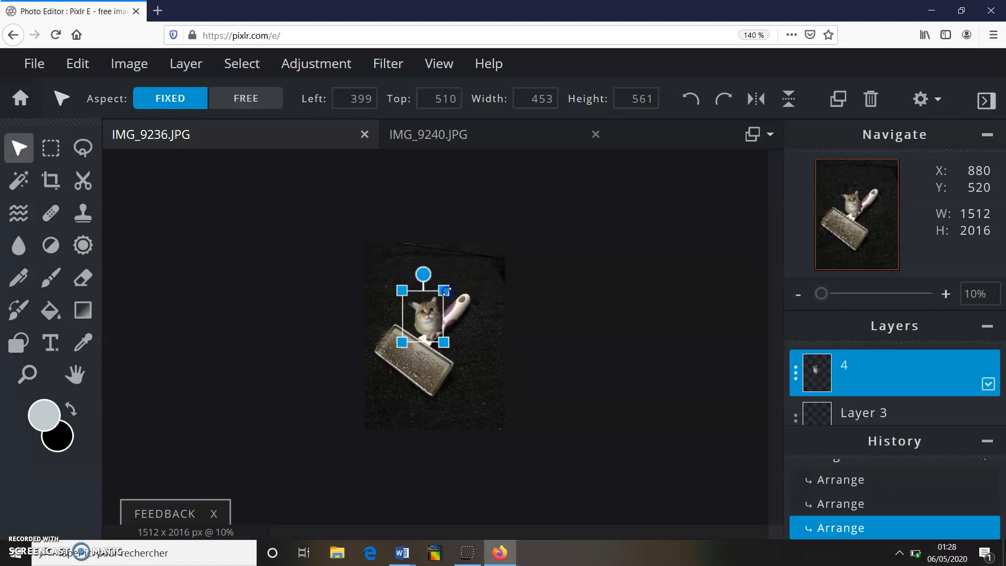
left_click(460, 328)
left_click(425, 316)
- Choose the Eraser and set its brush size to 15 px
scroll(426, 317, "up", 4, "ctrl")
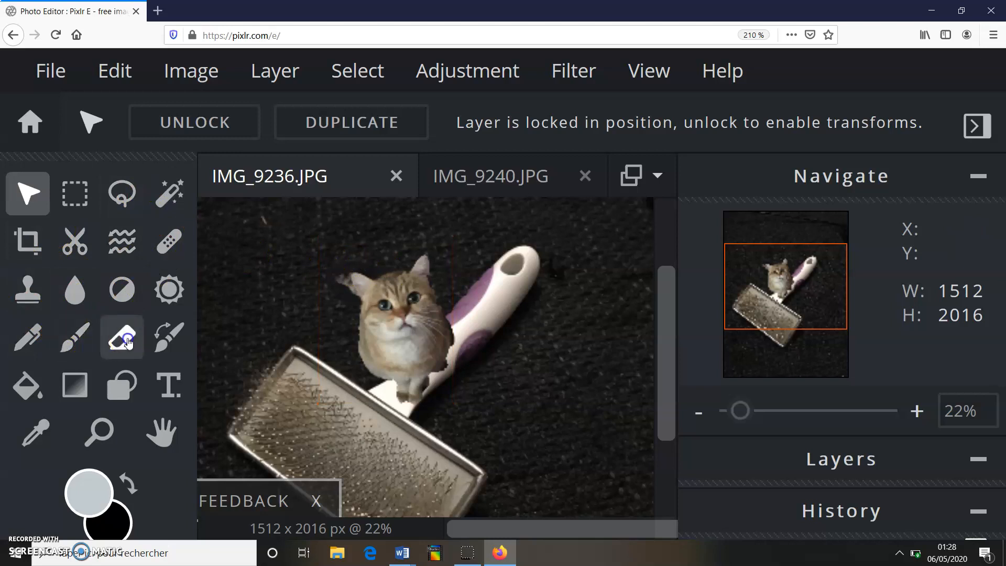
left_click(127, 344)
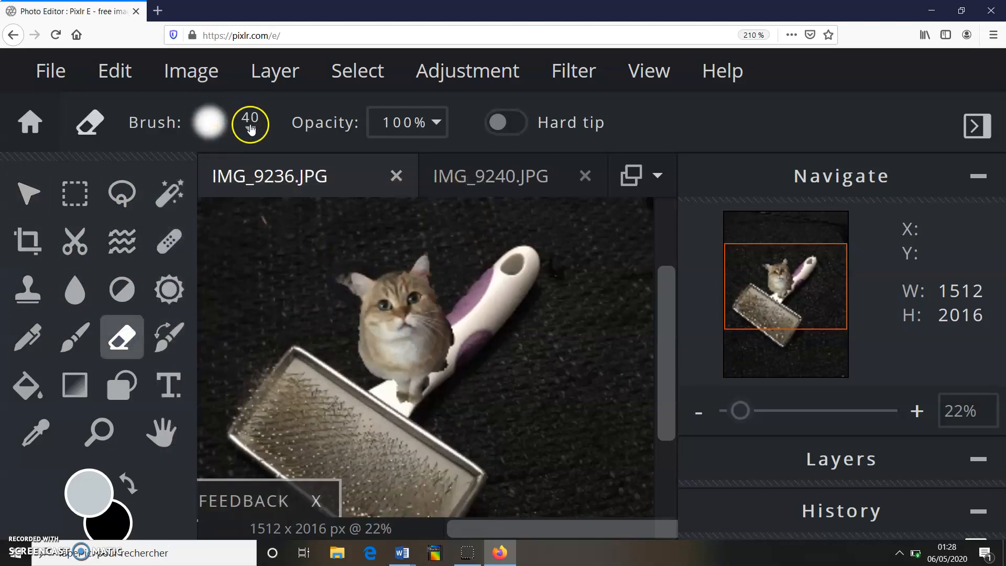
left_click(251, 129)
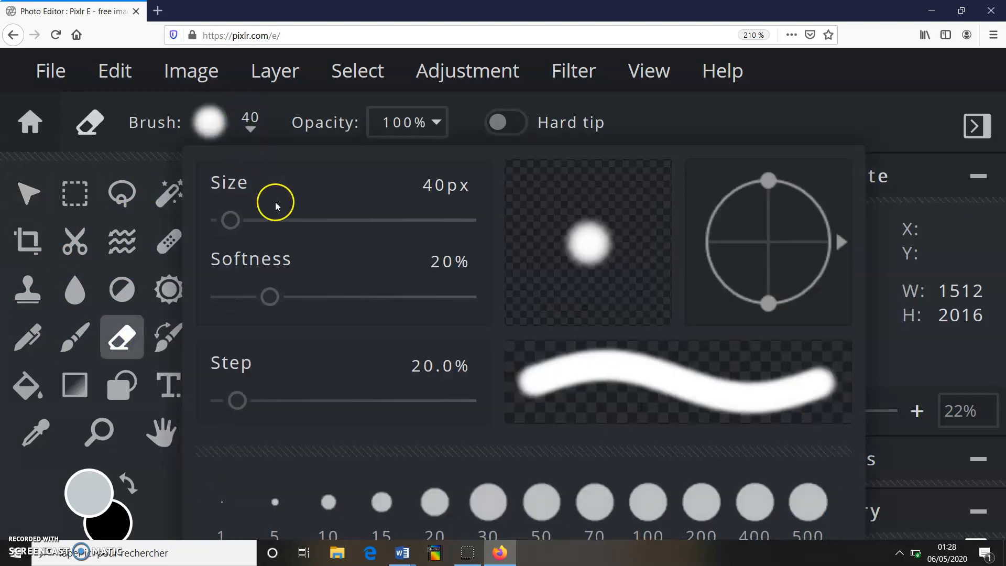
left_click_drag(234, 218, 226, 222)
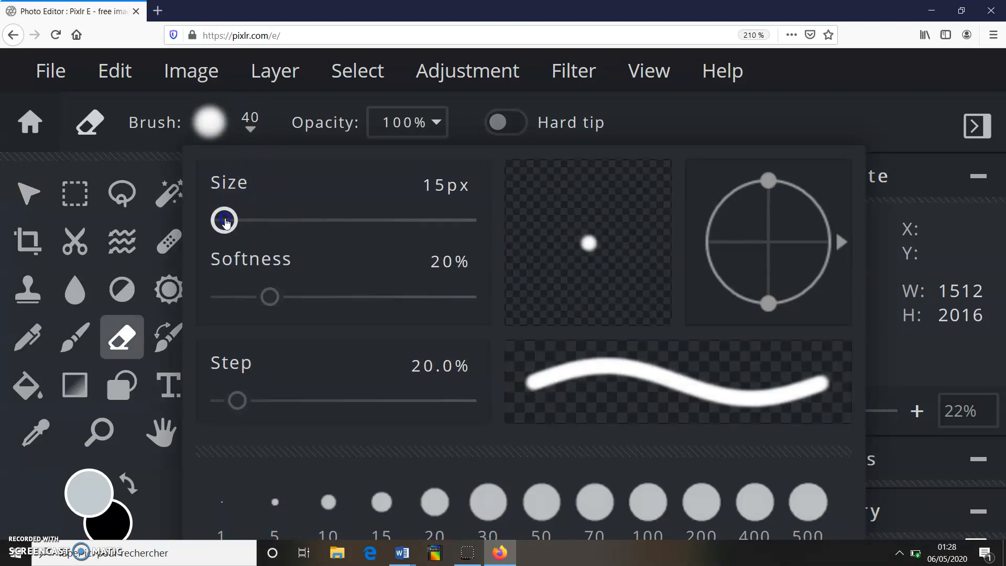
left_click(251, 126)
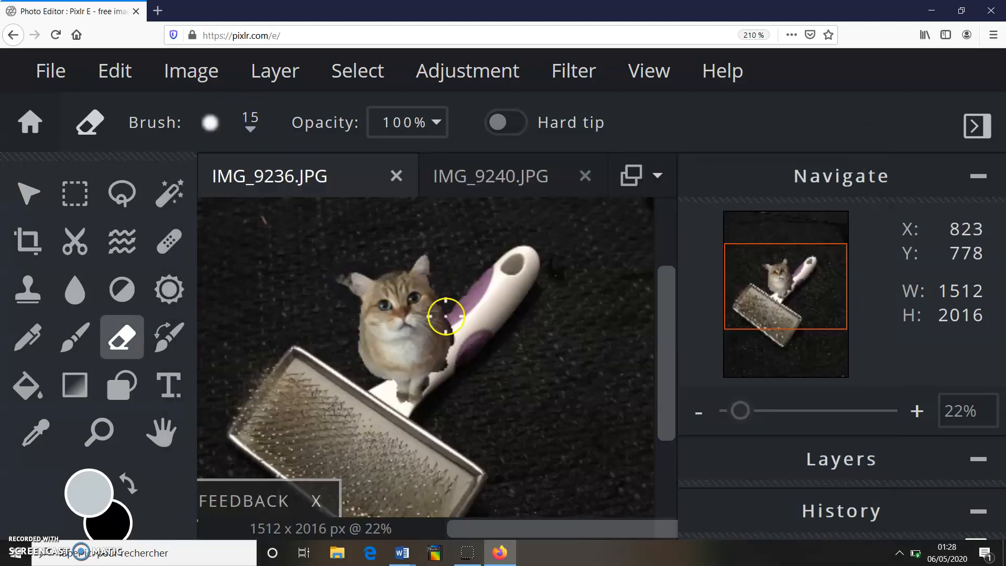
- Try to erase the dark fringe around the cat's ear, and undo that eraser stroke
mouse_move(344, 262)
left_mouse_down()
mouse_move(362, 259)
mouse_move(353, 263)
left_mouse_up()
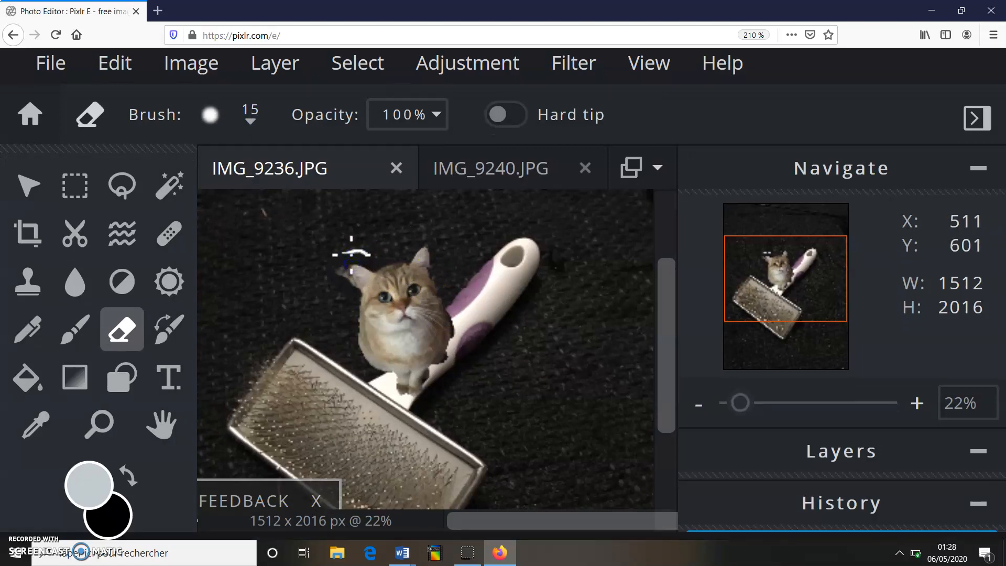
key("ctrl+z")
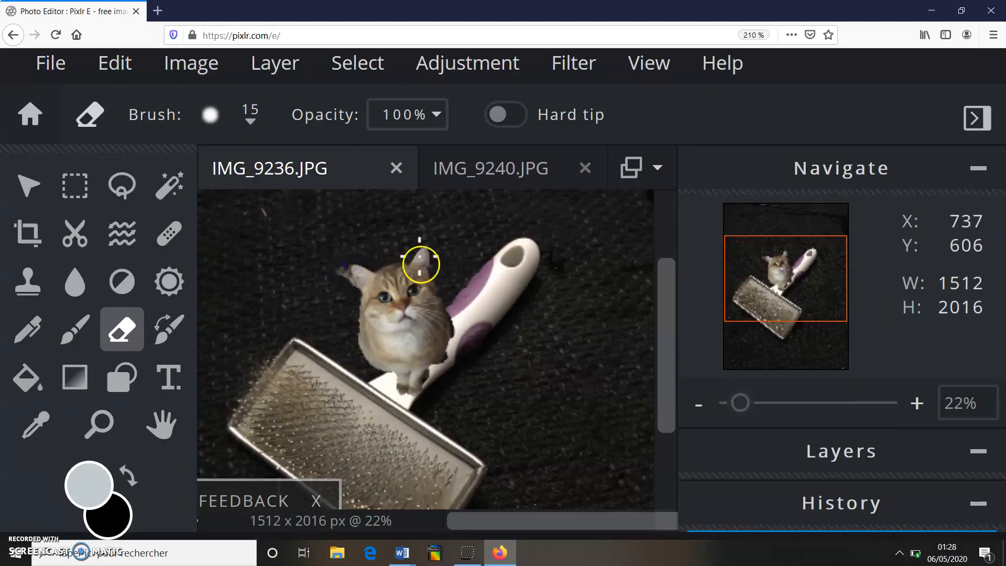
- Make the cat's layer 4 the active layer for erasing
left_click(830, 444)
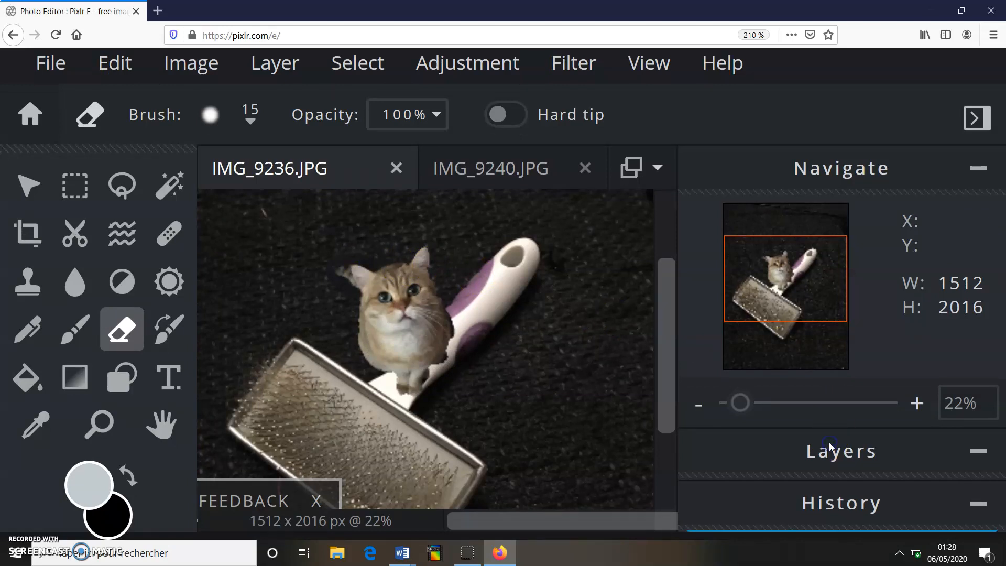
scroll(620, 443, "down", 3)
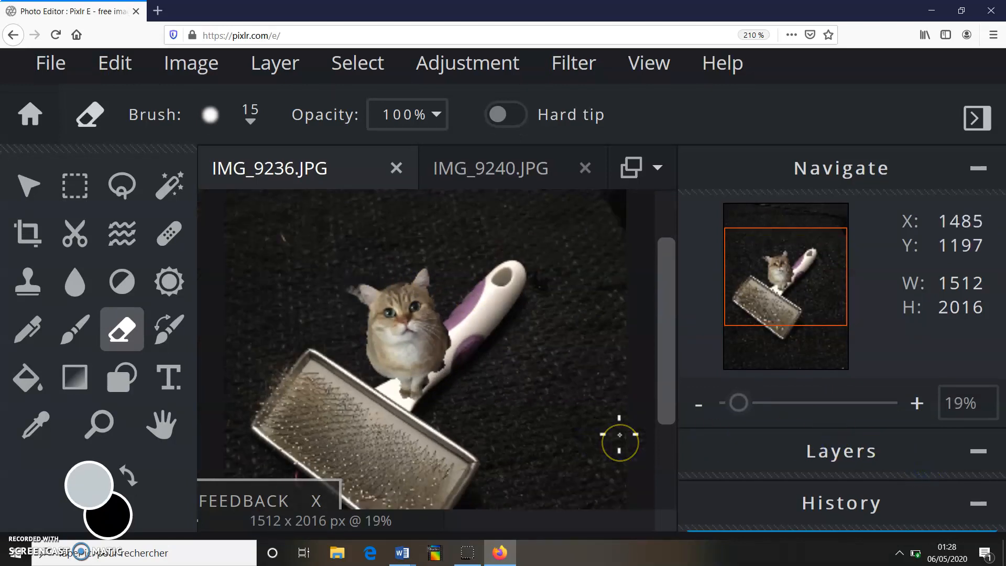
scroll(527, 384, "down", 2)
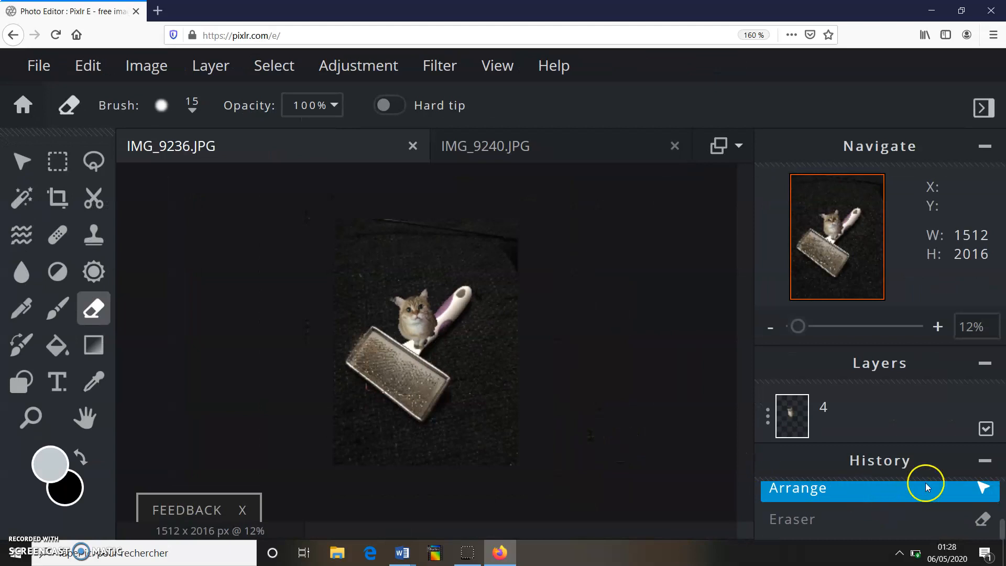
left_click(879, 411)
scroll(532, 352, "up", 3)
scroll(532, 352, "up", 3)
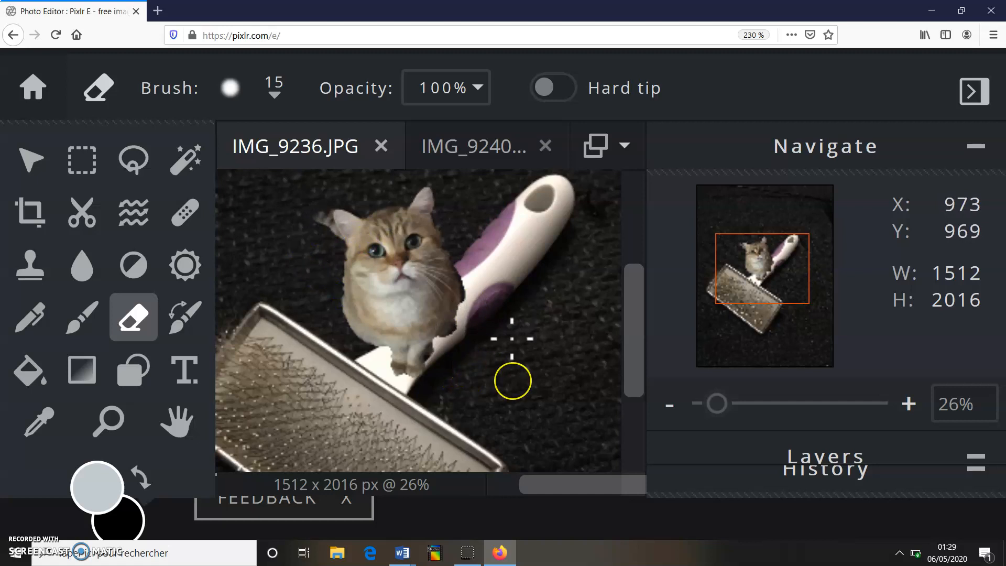
scroll(512, 339, "down", 1)
scroll(512, 339, "down", 4, "ctrl")
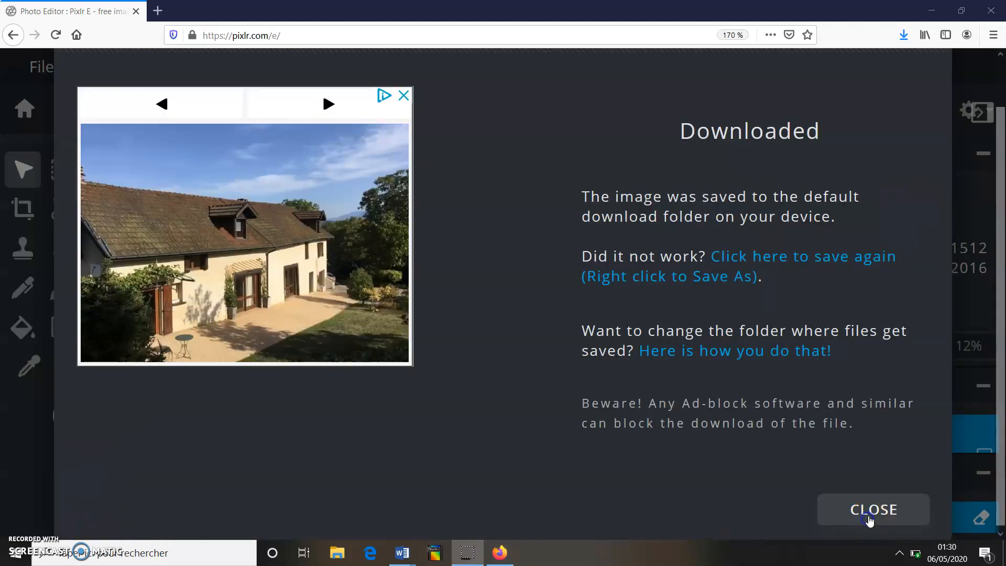
- Dismiss the download notice and save the montage as art10 in JPG format at 90% quality
left_click(872, 516)
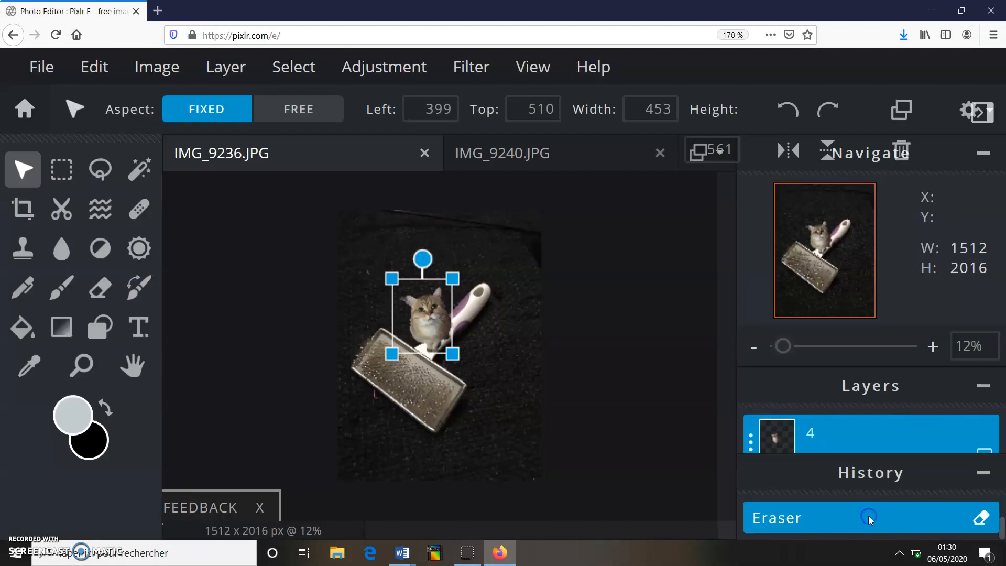
left_click(41, 71)
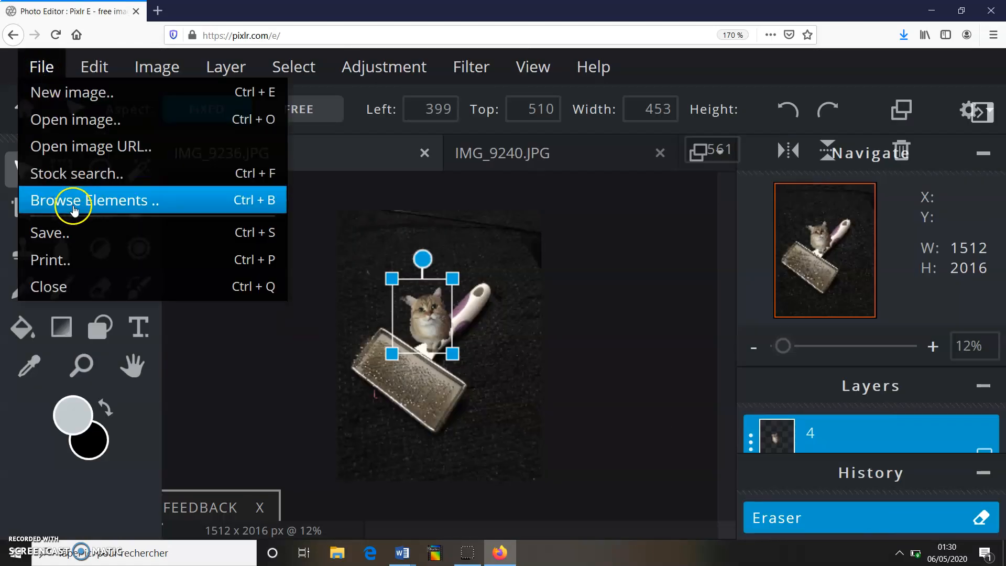
left_click(56, 234)
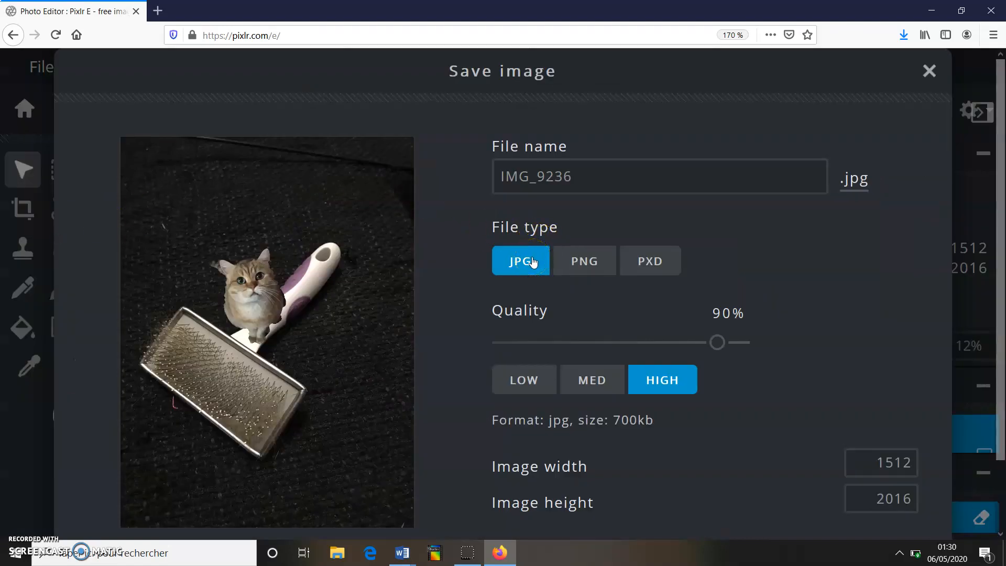
left_click(656, 265)
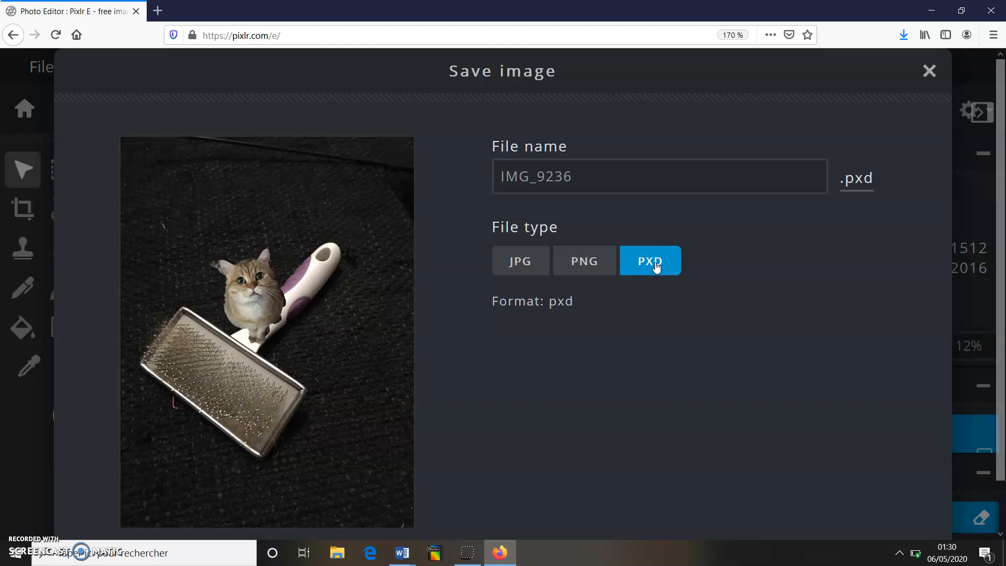
left_click(512, 260)
left_click(581, 191)
double_click(585, 177)
type("art10")
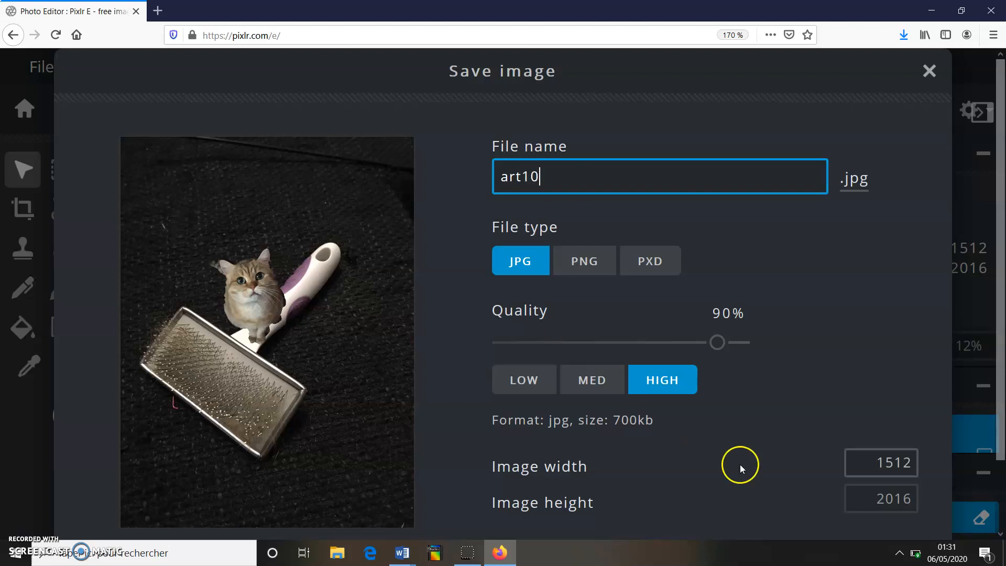
scroll(741, 461, "down", 2)
left_click(853, 513)
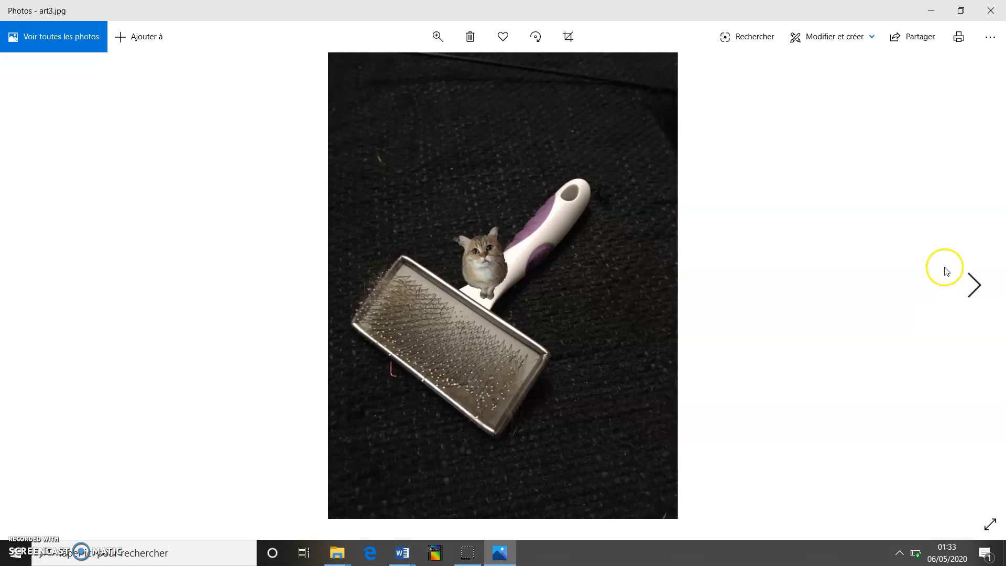
- Look through the example shrunken-person photomontages that follow art3.jpg in the photo viewer
key("Right")
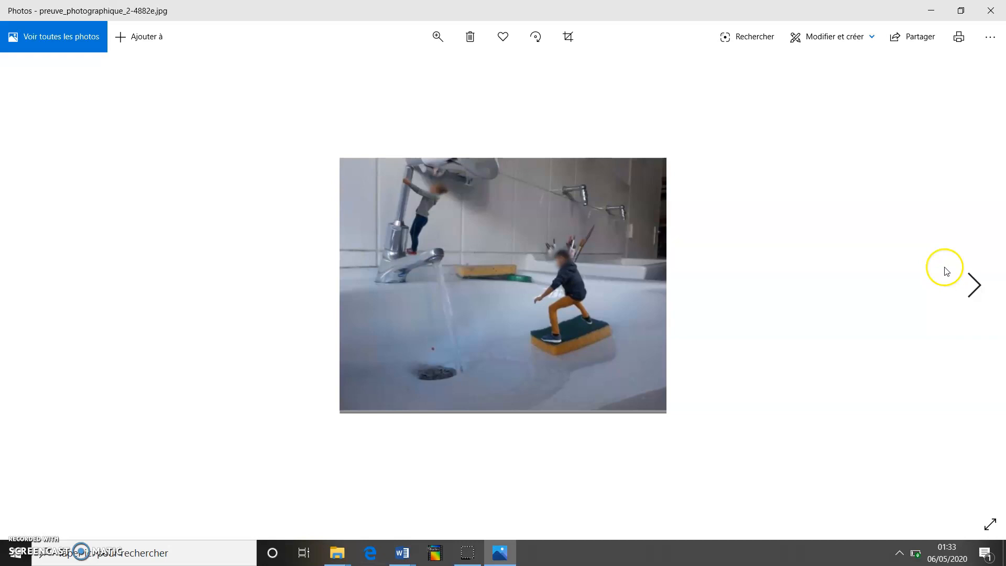
key("Right")
key("Right")
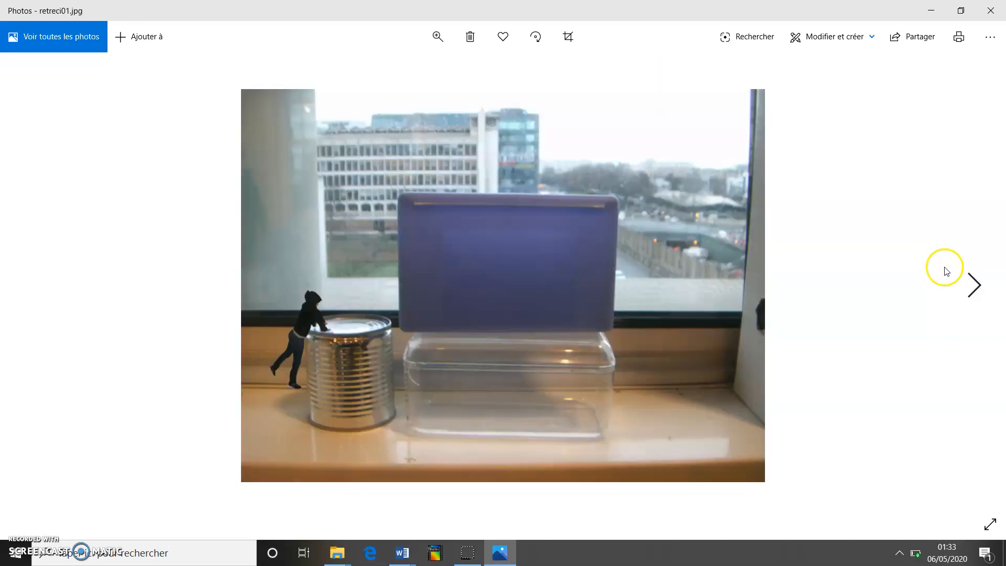
key("Right")
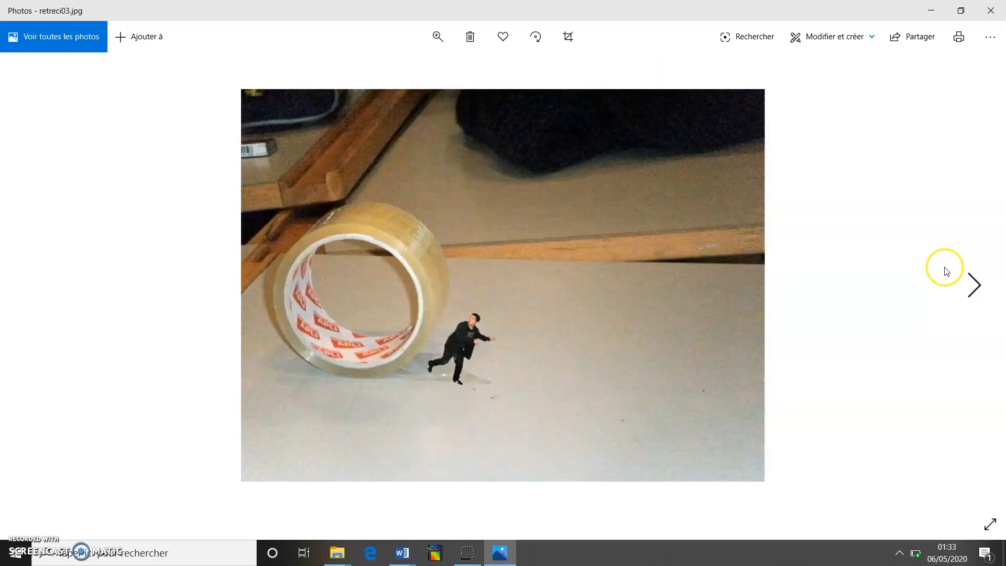
key("Right")
key("Right")
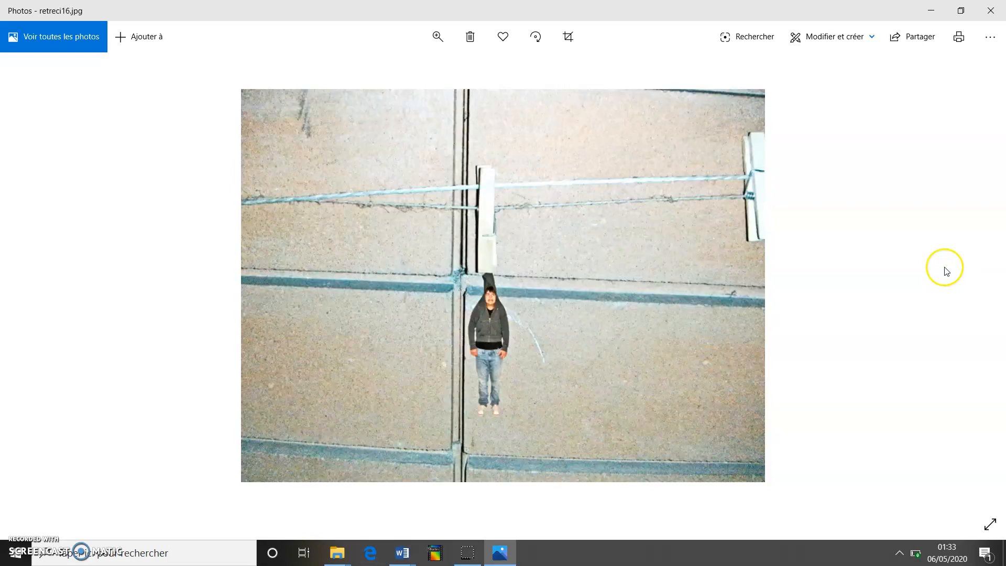